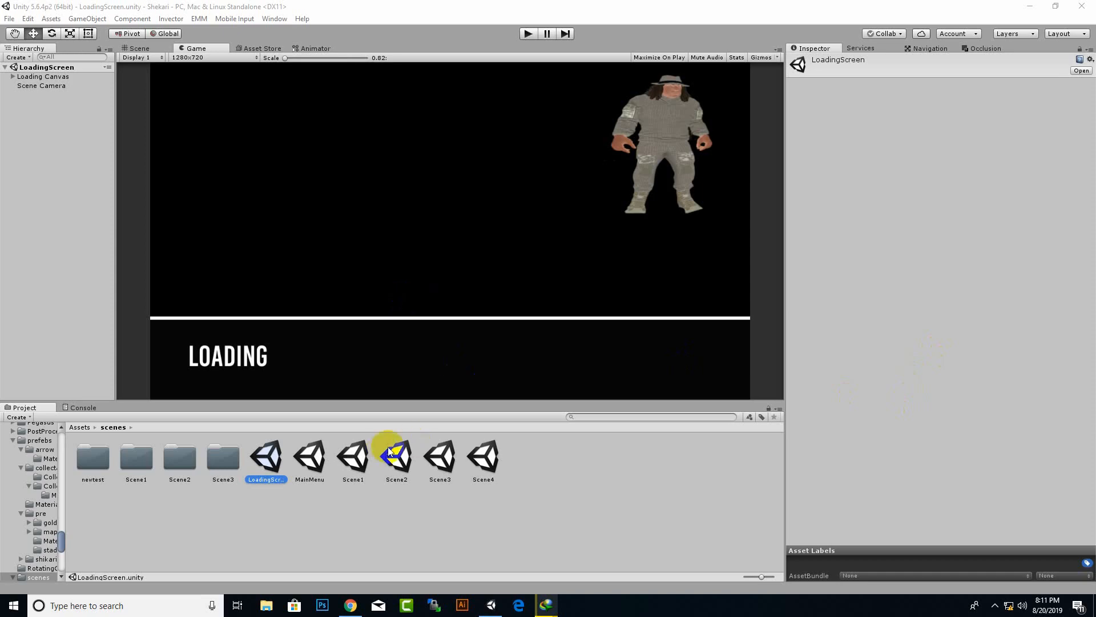
Run the game from the LoadingScreen scene and continue past the loading screen to the main menu
click(527, 34)
click(526, 36)
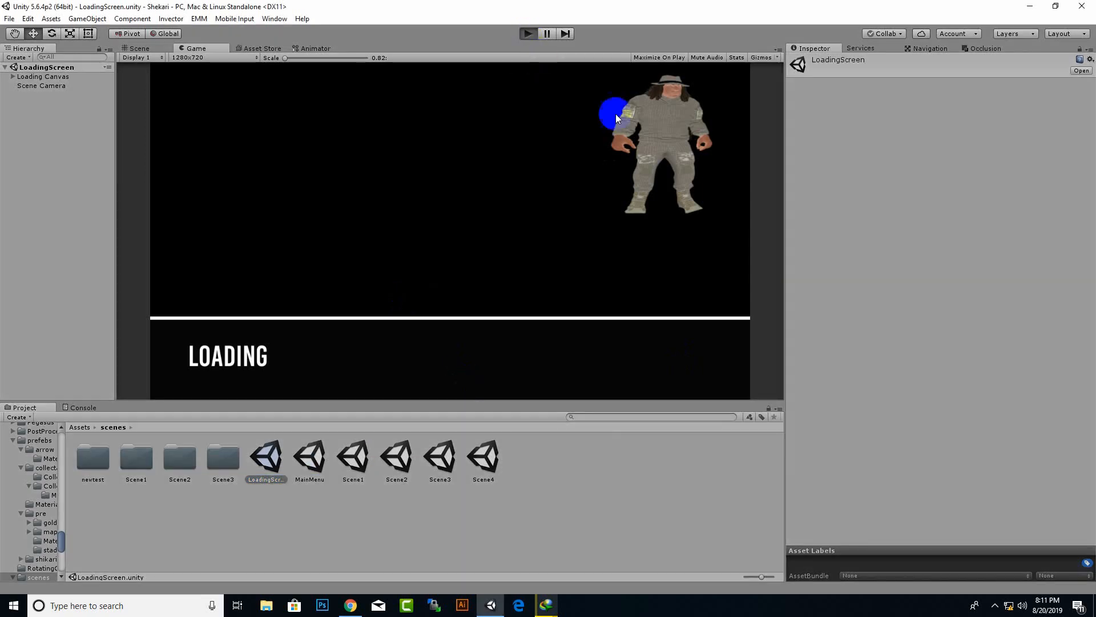
click(642, 143)
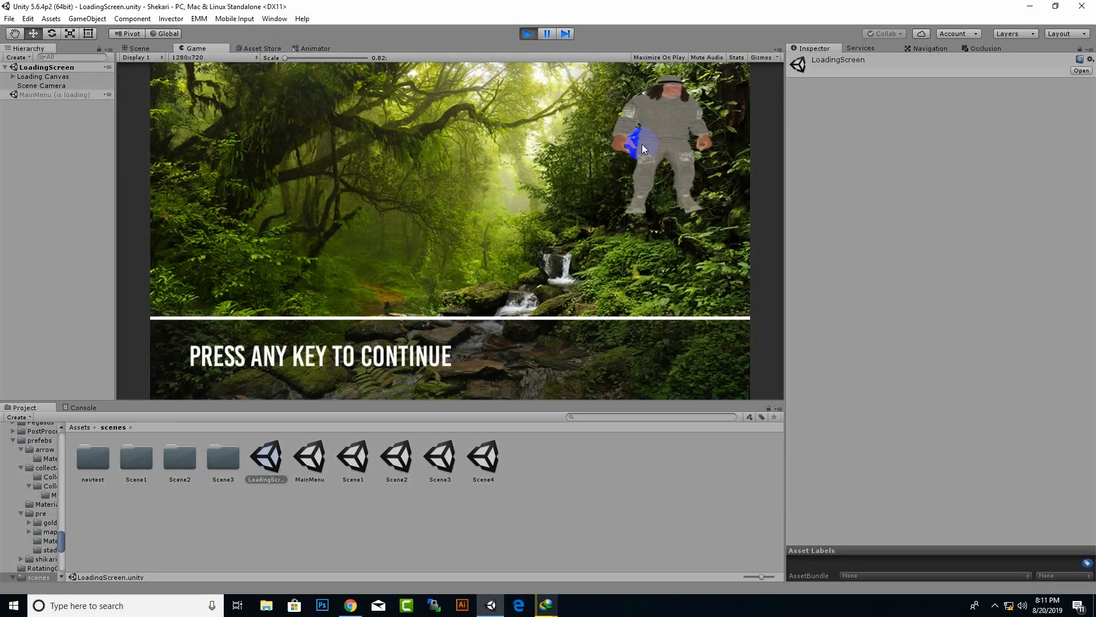
click(509, 257)
click(512, 262)
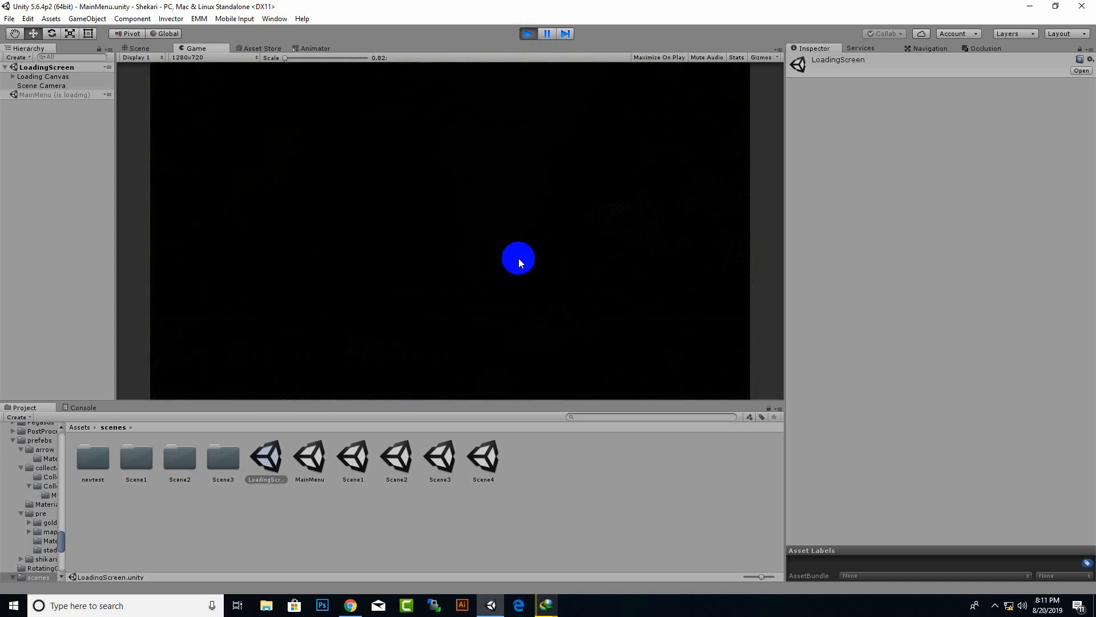
Start a new game, load the Scene1 level, continue into gameplay, and stop play mode
click(650, 235)
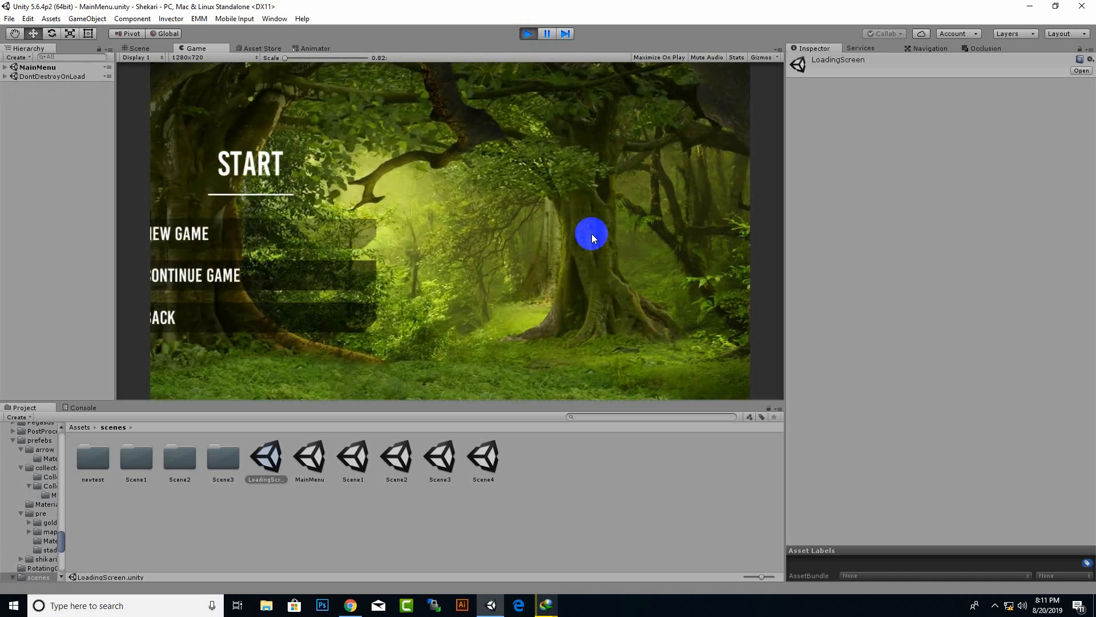
click(160, 226)
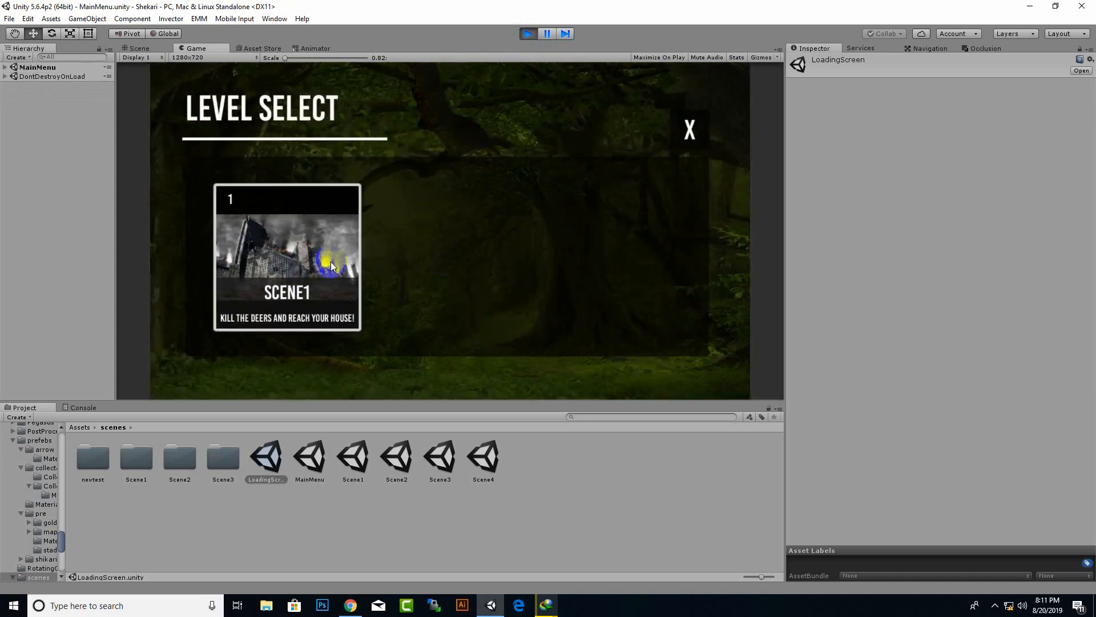
click(331, 262)
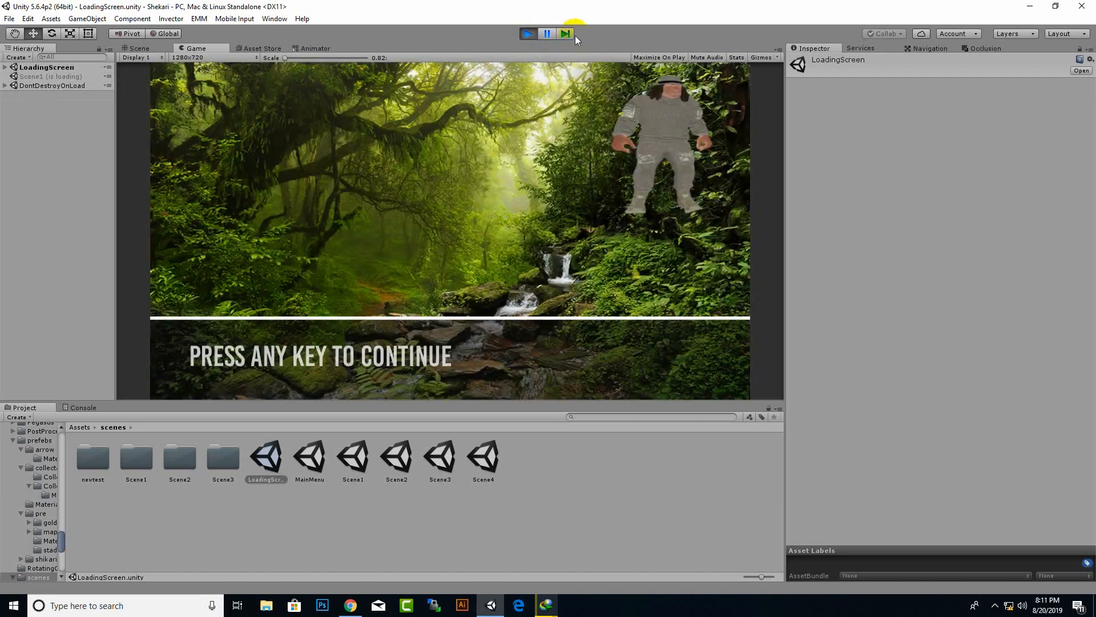
click(493, 196)
click(450, 221)
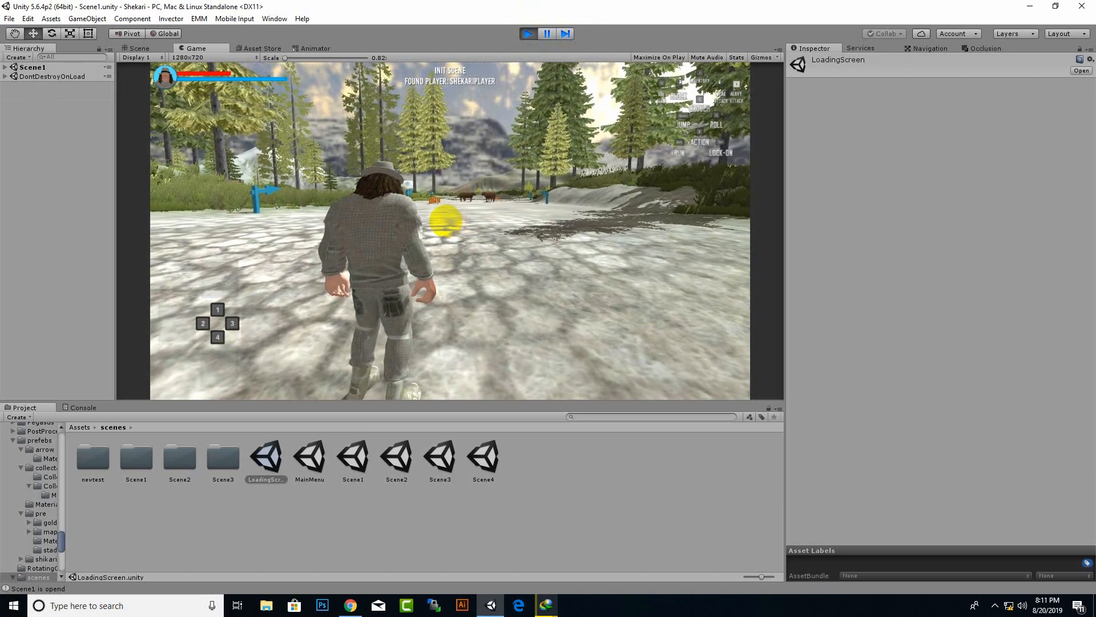
click(528, 33)
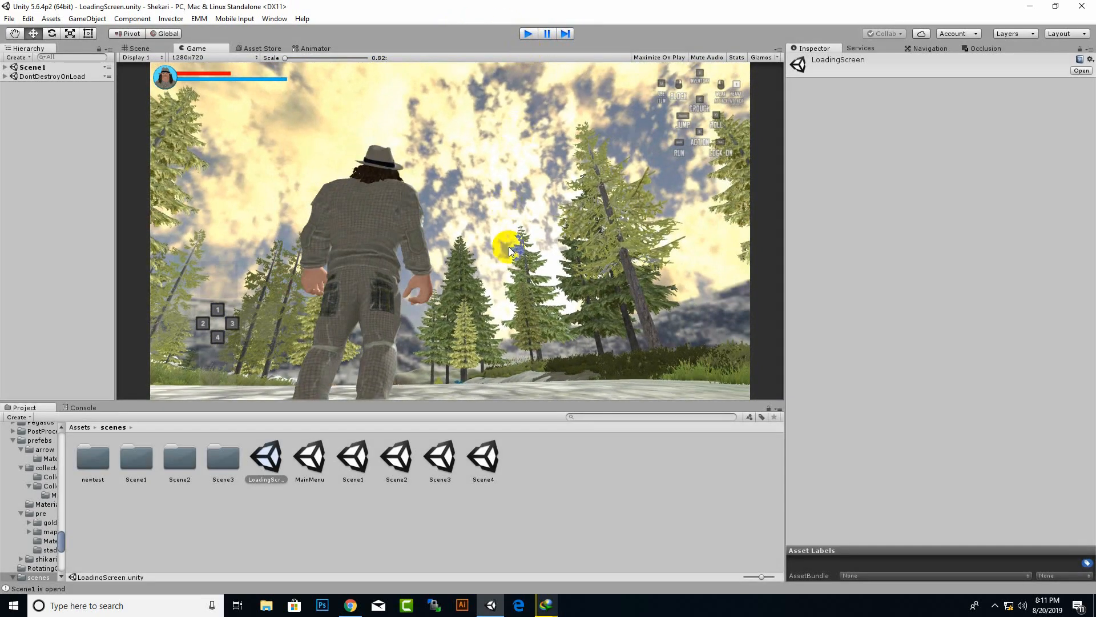
click(510, 247)
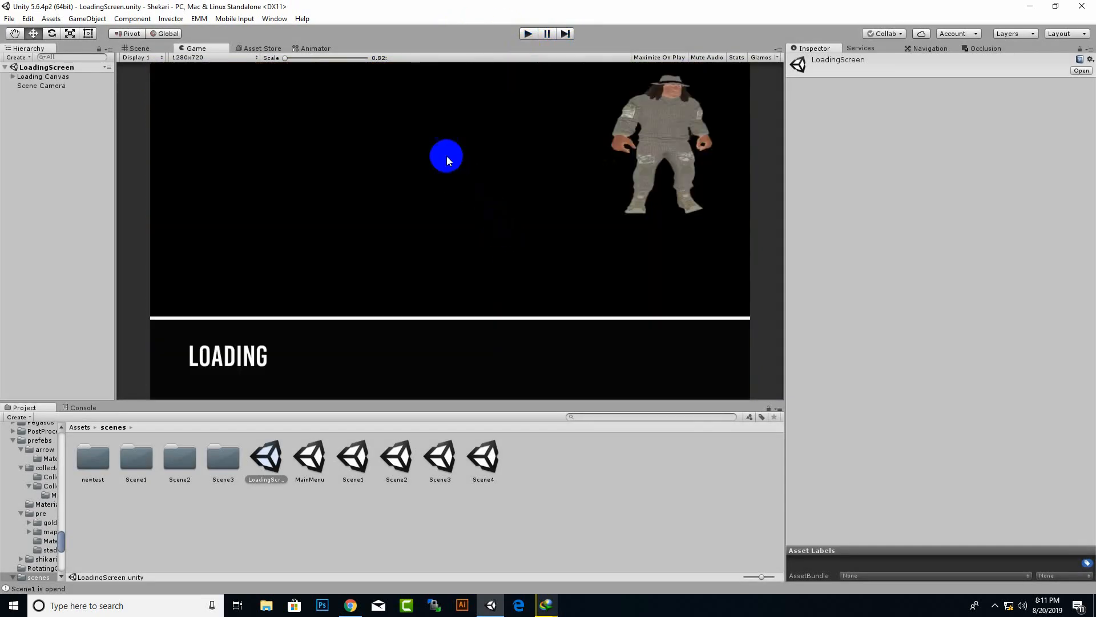
Open the build settings to review the scenes in the build, and show the player settings
click(9, 18)
click(52, 131)
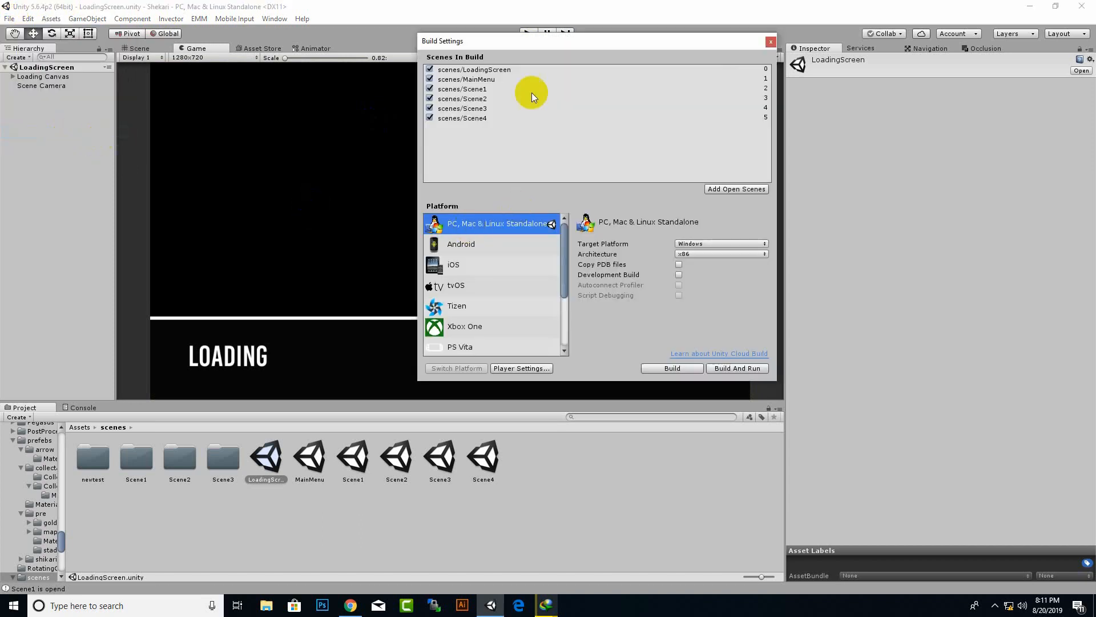
drag(554, 46, 586, 91)
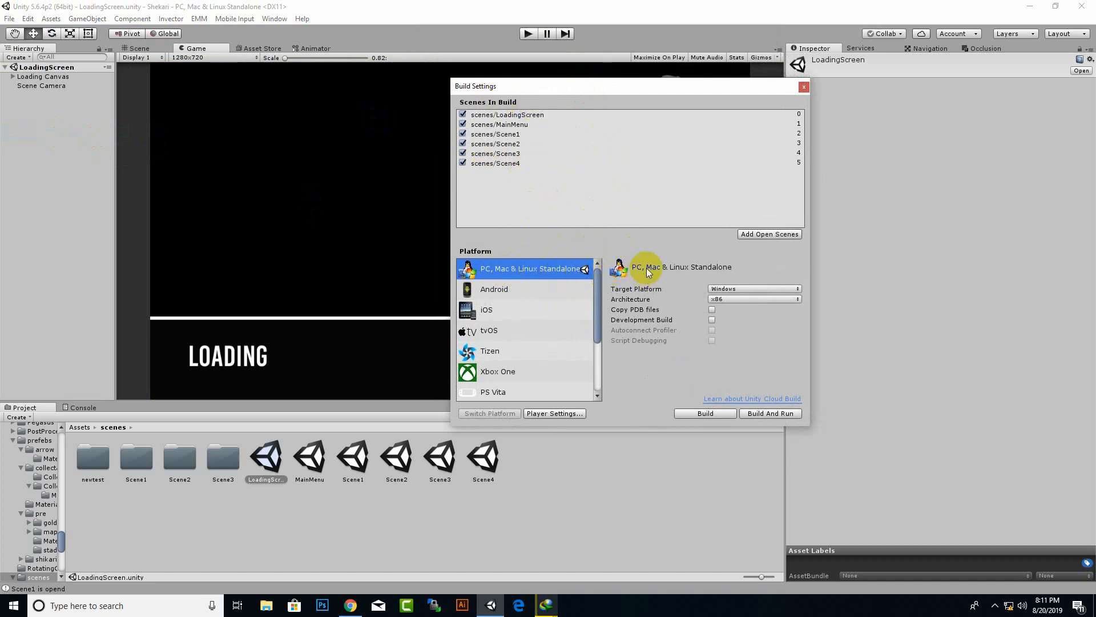
drag(667, 67, 532, 98)
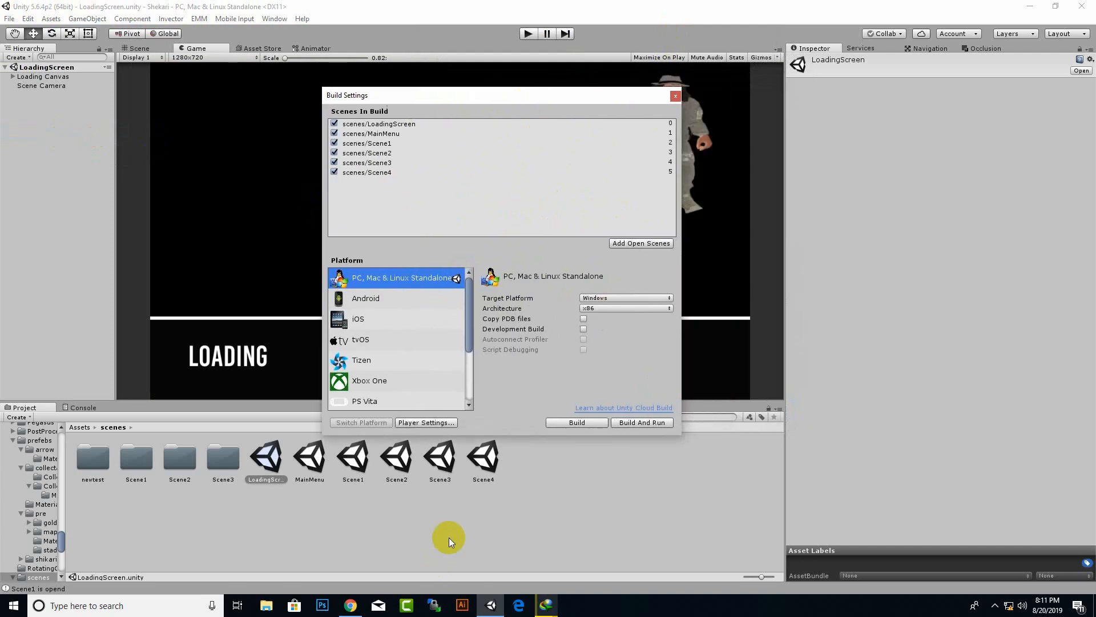
click(424, 423)
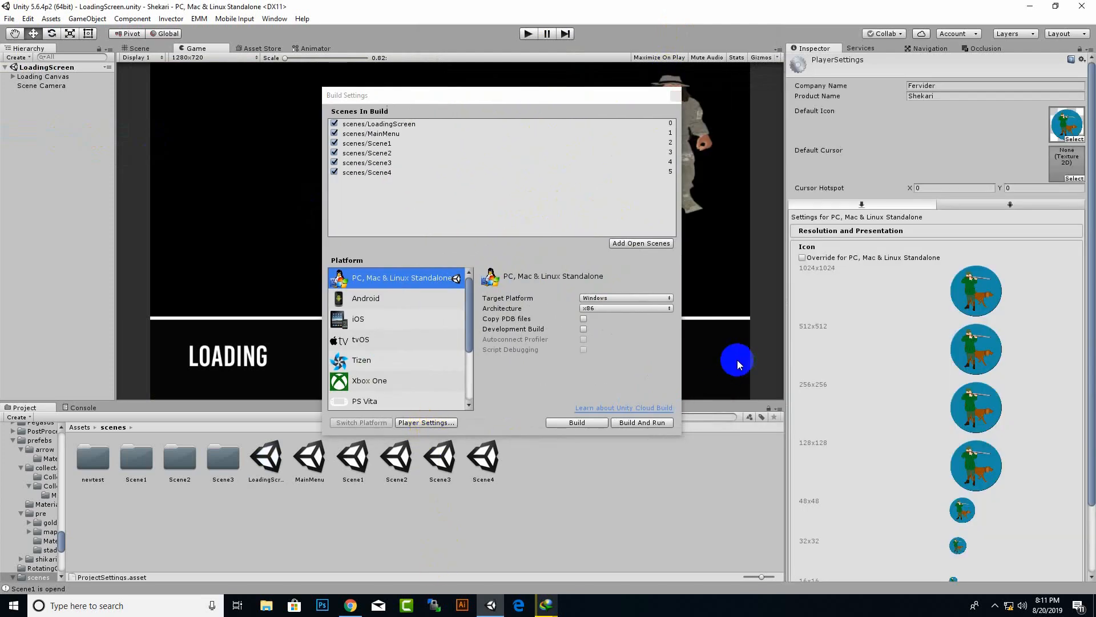
Close the build settings and open the sprites folder in the project's Assets
click(676, 96)
click(81, 427)
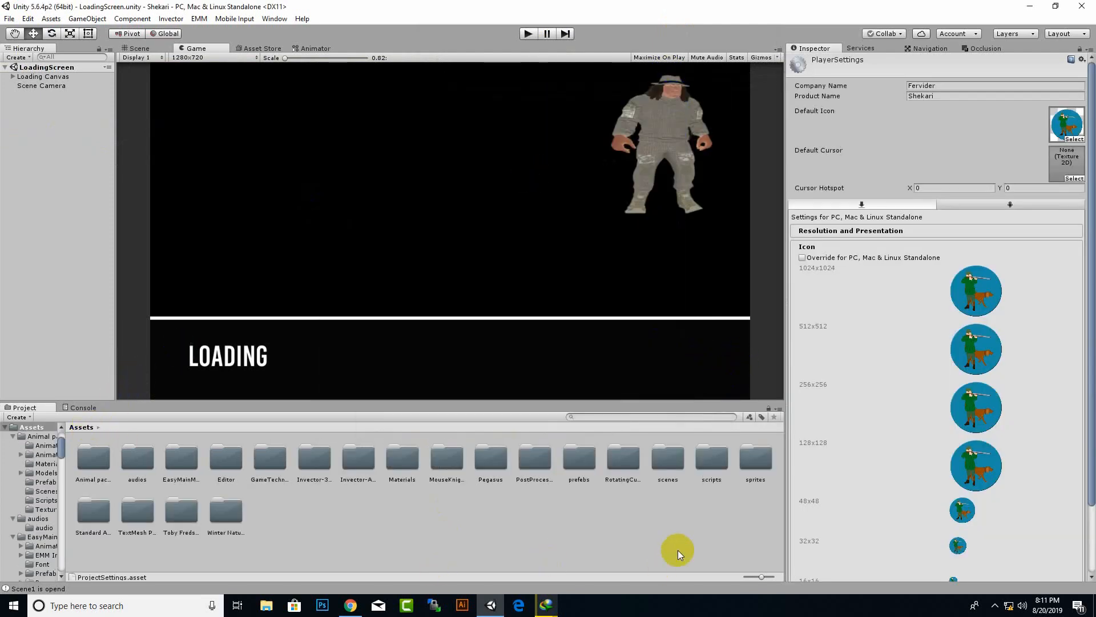
double_click(757, 457)
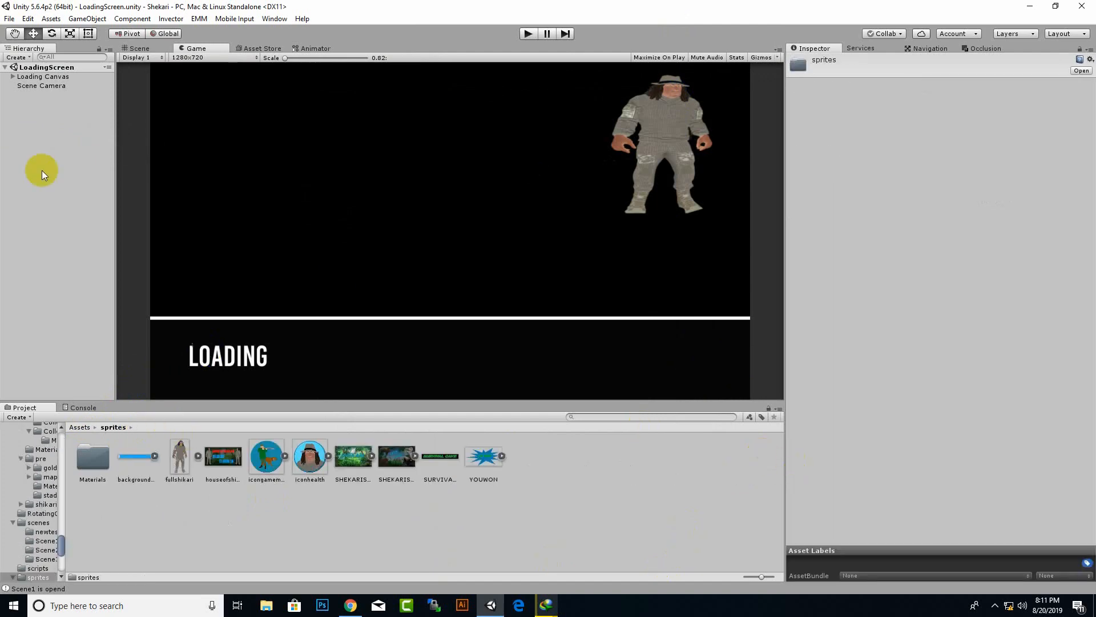
Show the player settings again from the build settings and close the build settings window
click(10, 18)
click(43, 129)
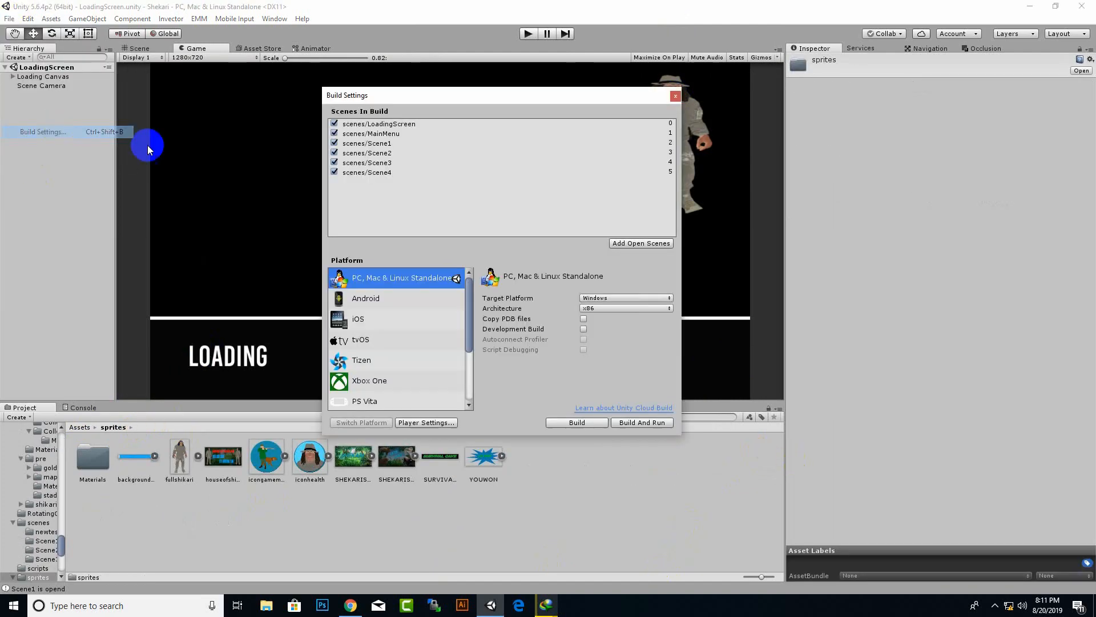
click(425, 422)
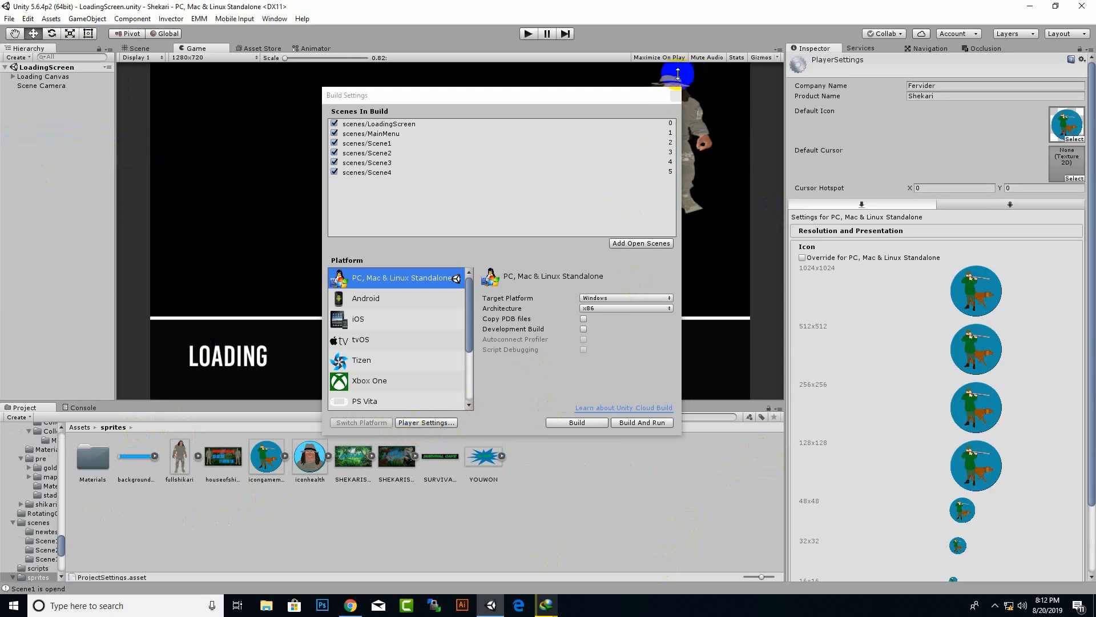
click(730, 150)
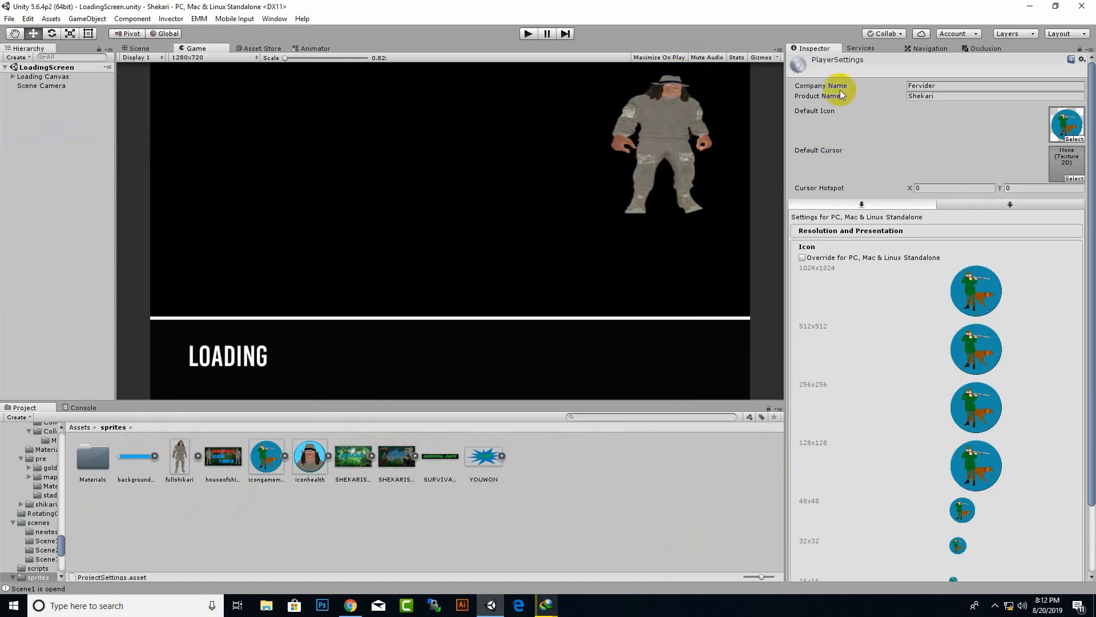
Review the Company Name, Product Name and Default Icon in the player settings
click(914, 85)
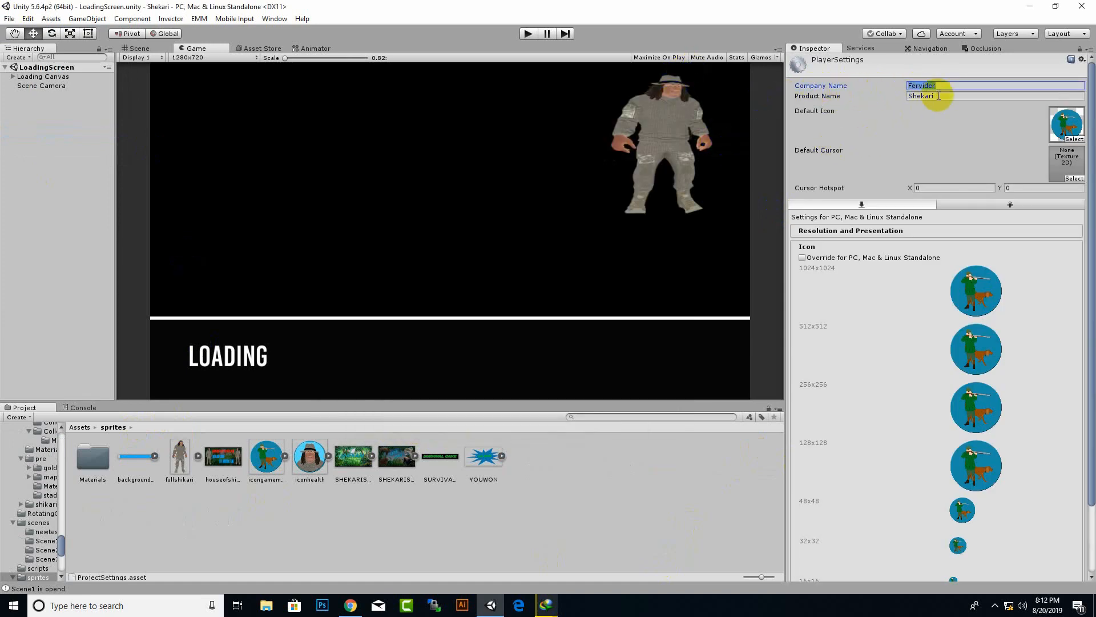
click(939, 96)
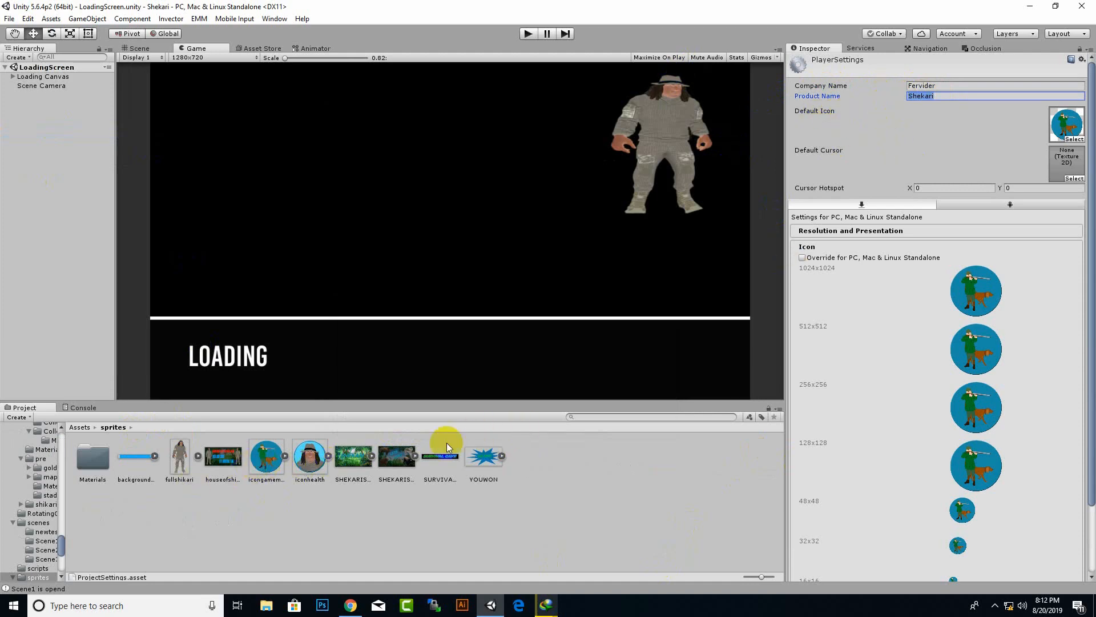
drag(447, 443, 1043, 134)
Expand the Splash Image settings, review the logos list, and preview the splash screen
scroll(929, 156, down, 3)
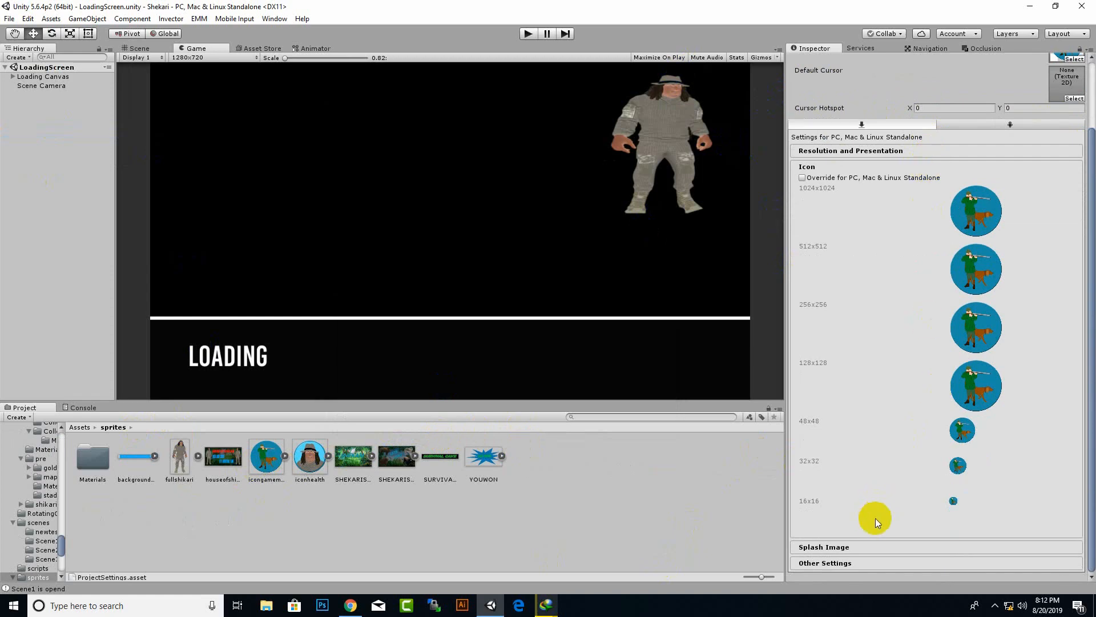
click(848, 547)
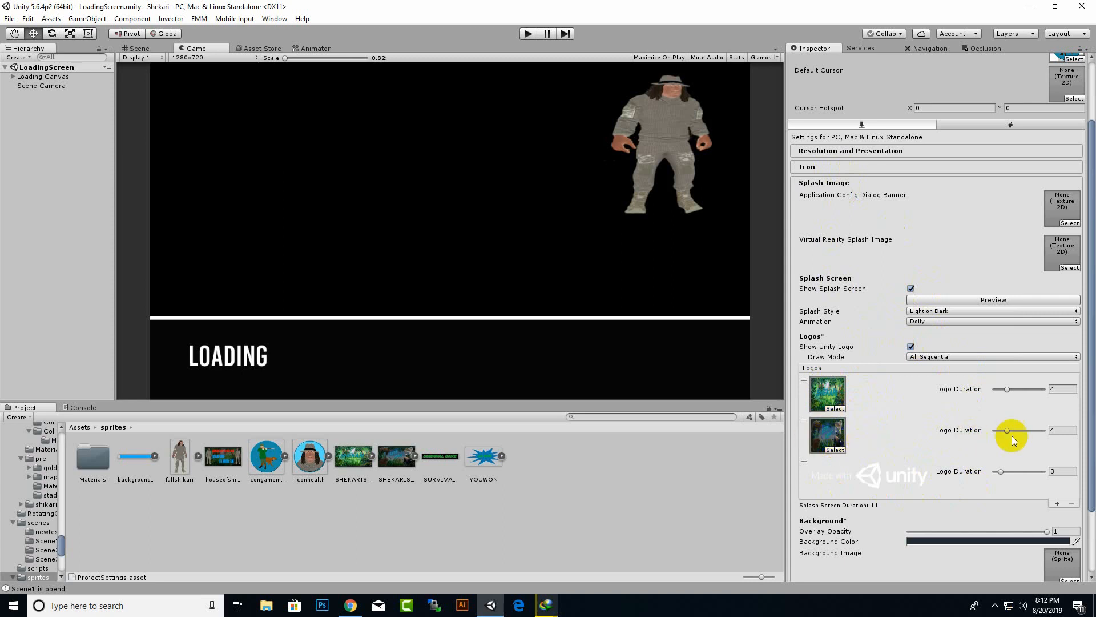
drag(831, 396, 831, 398)
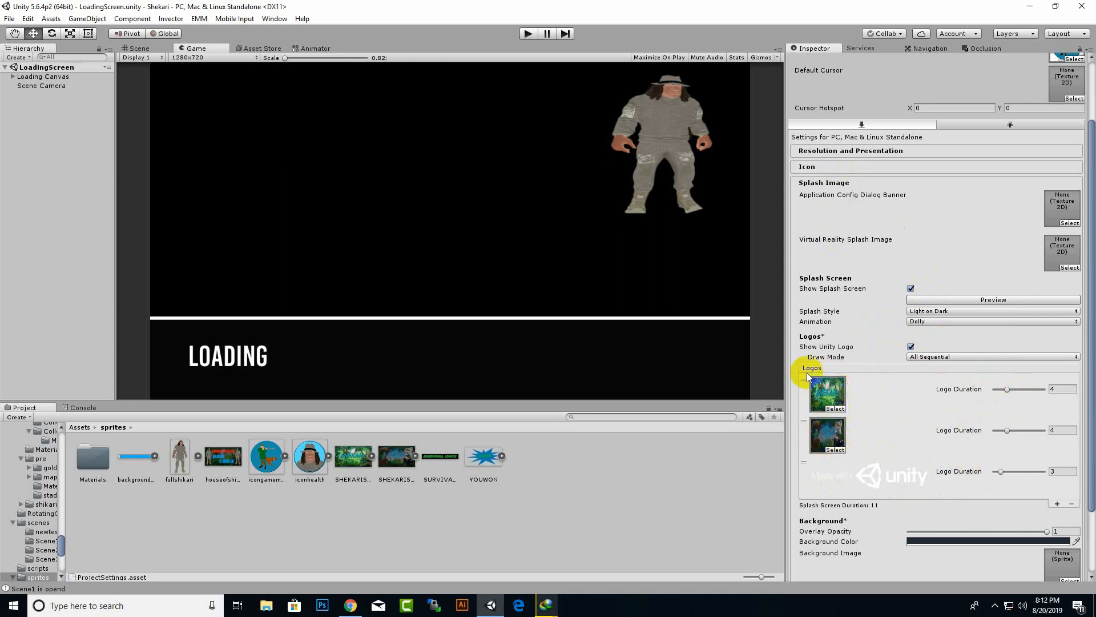
click(863, 418)
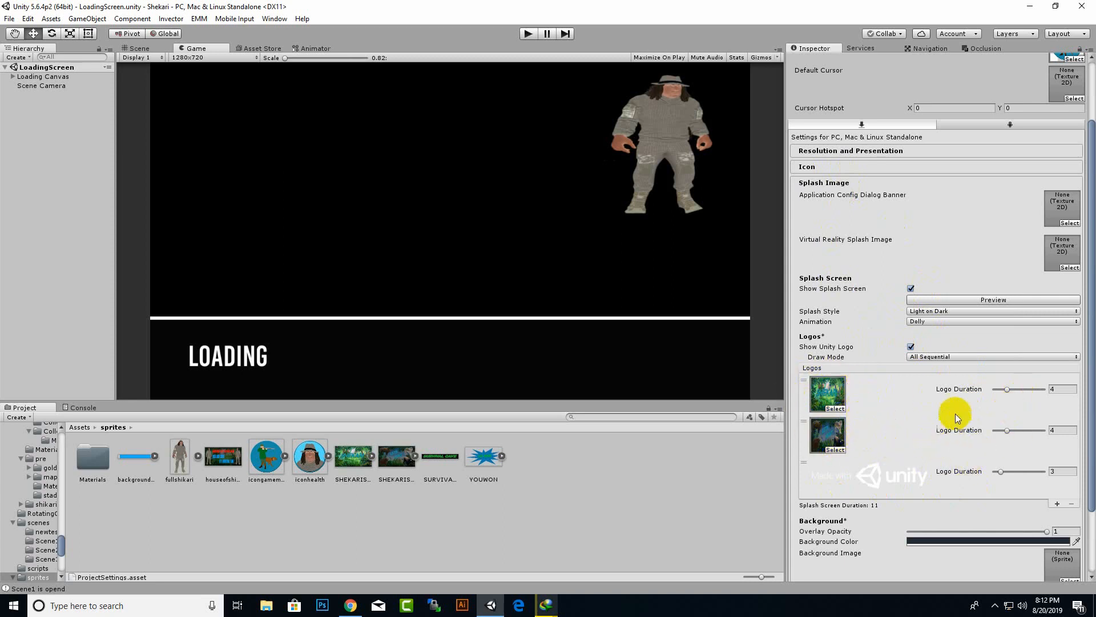
click(980, 297)
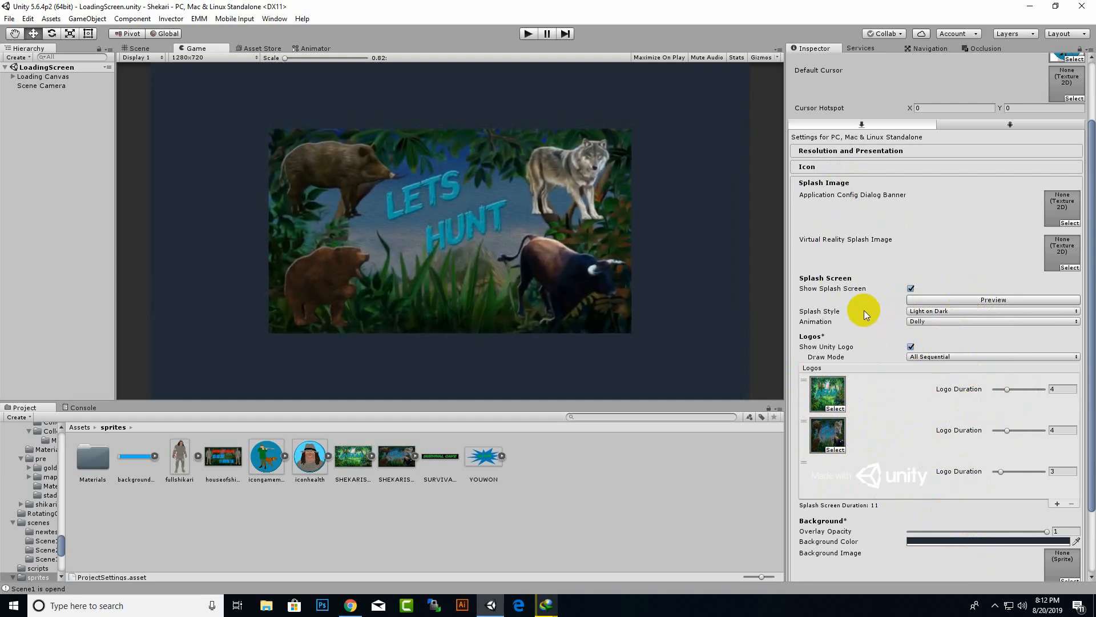
Expand Other Settings and examine each part of the Bundle Identifier under Mac App Store Options
click(811, 183)
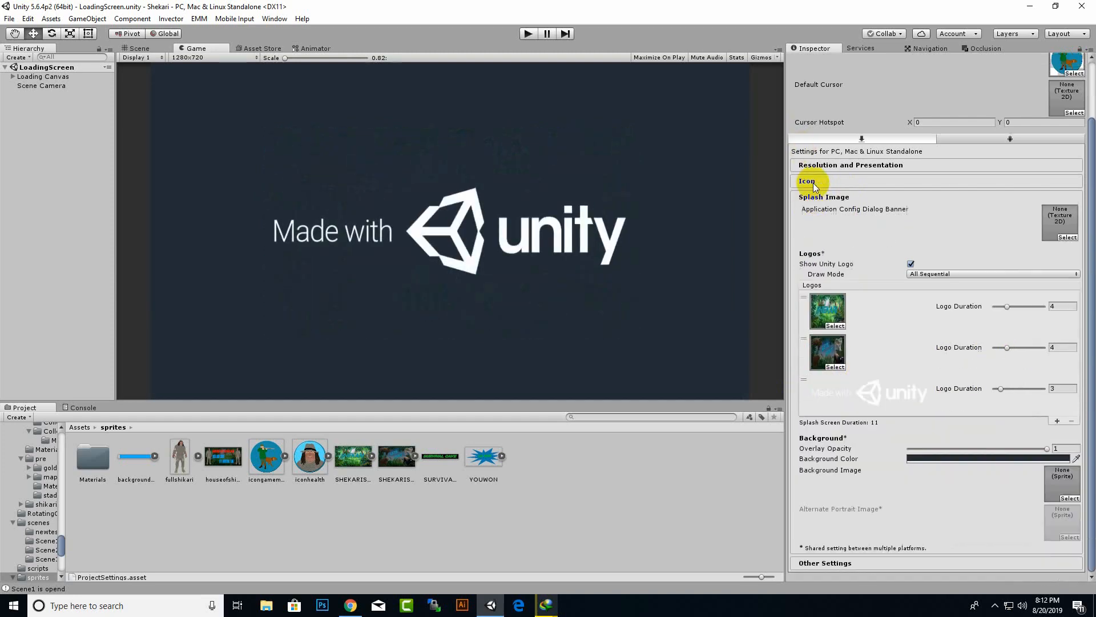
click(817, 278)
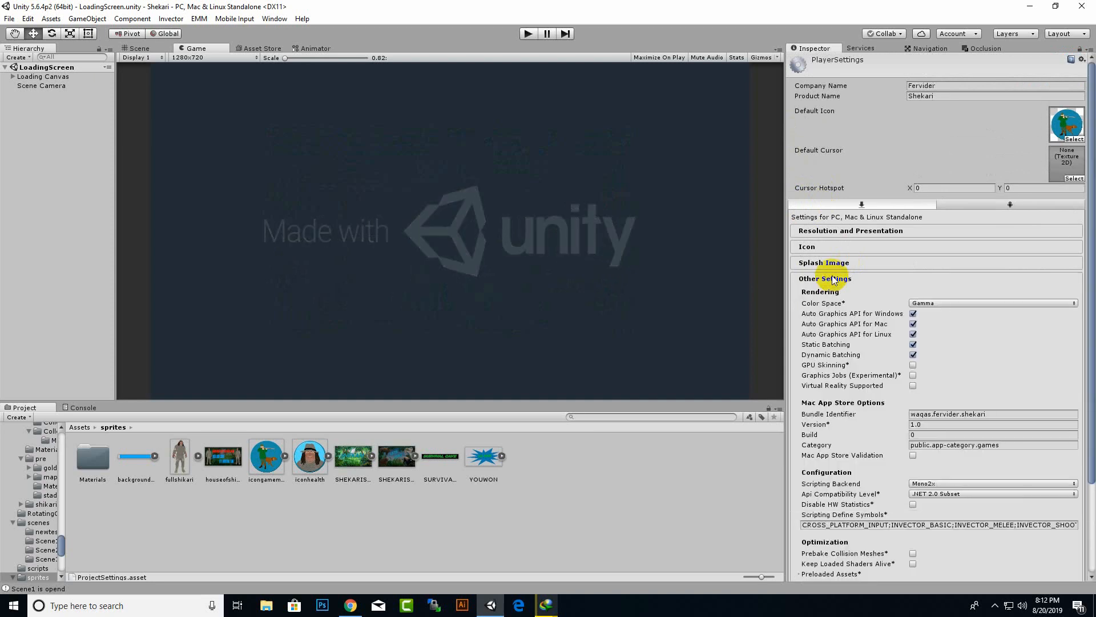
click(956, 414)
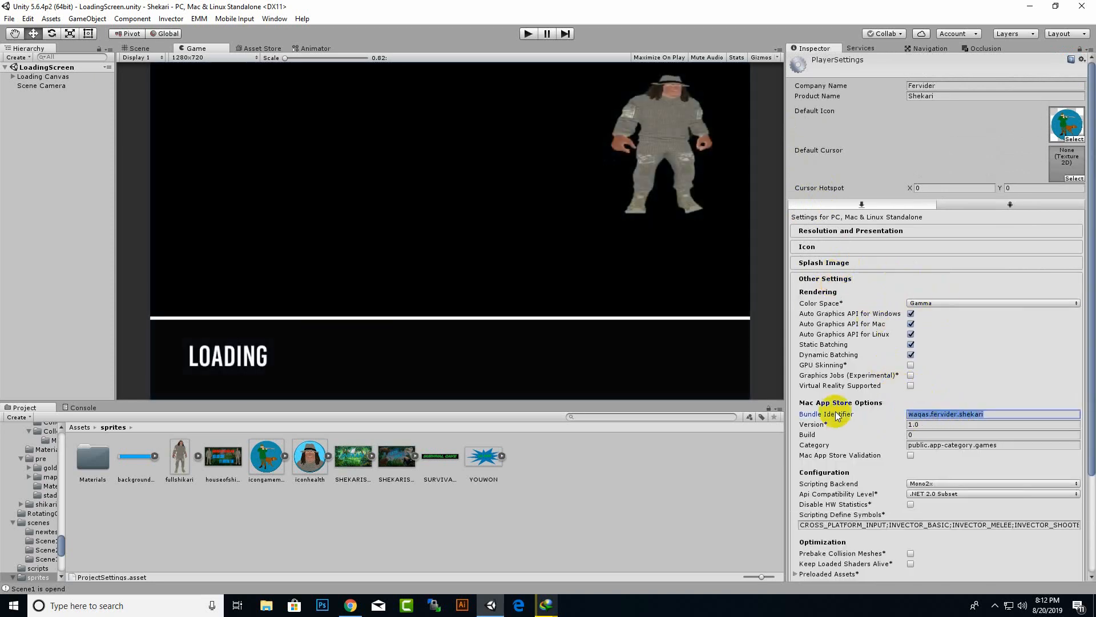
click(913, 415)
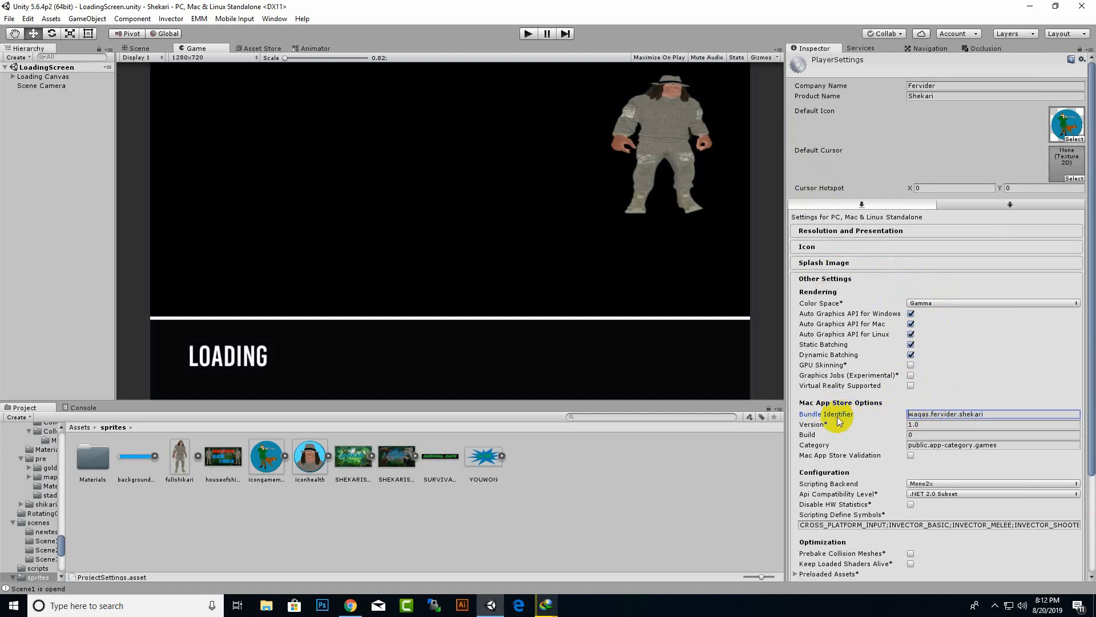
click(922, 413)
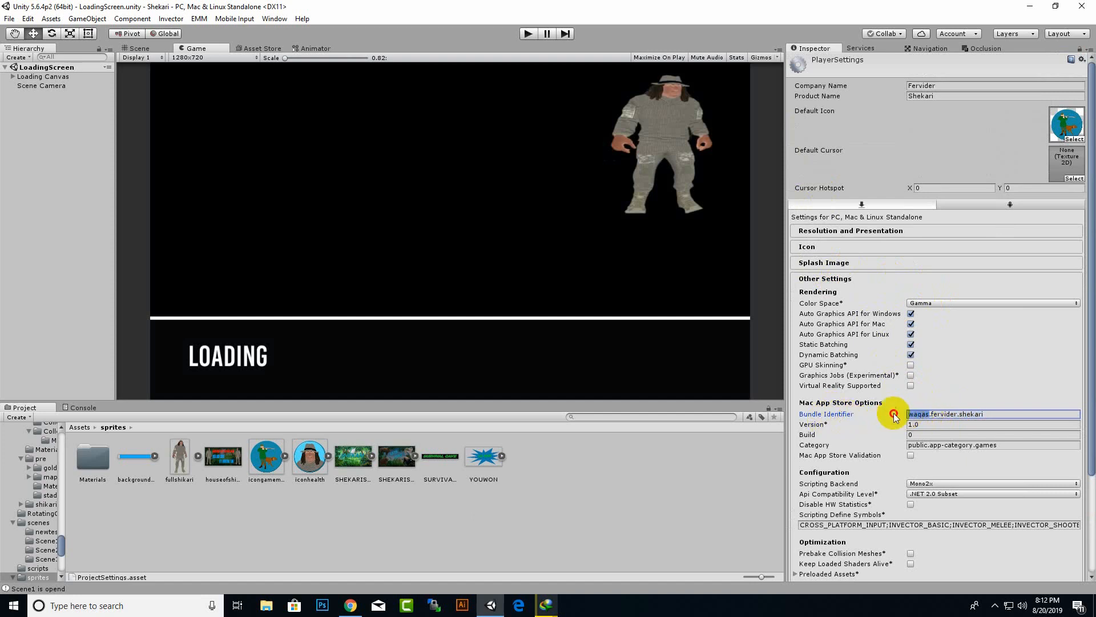
double_click(932, 413)
double_click(935, 413)
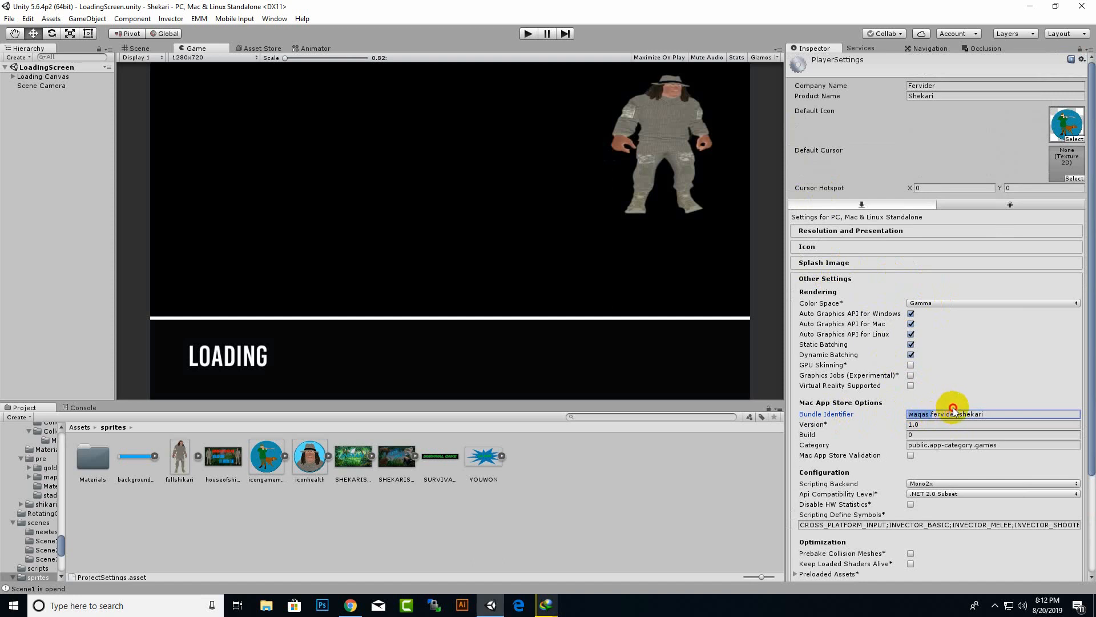
double_click(952, 413)
click(979, 415)
double_click(964, 415)
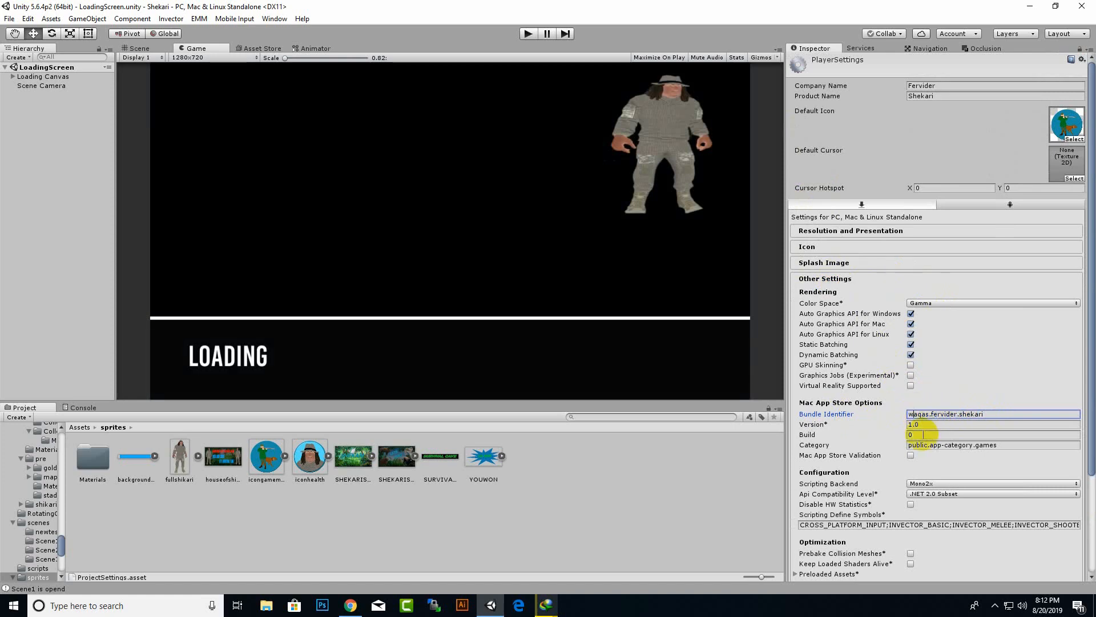
click(914, 415)
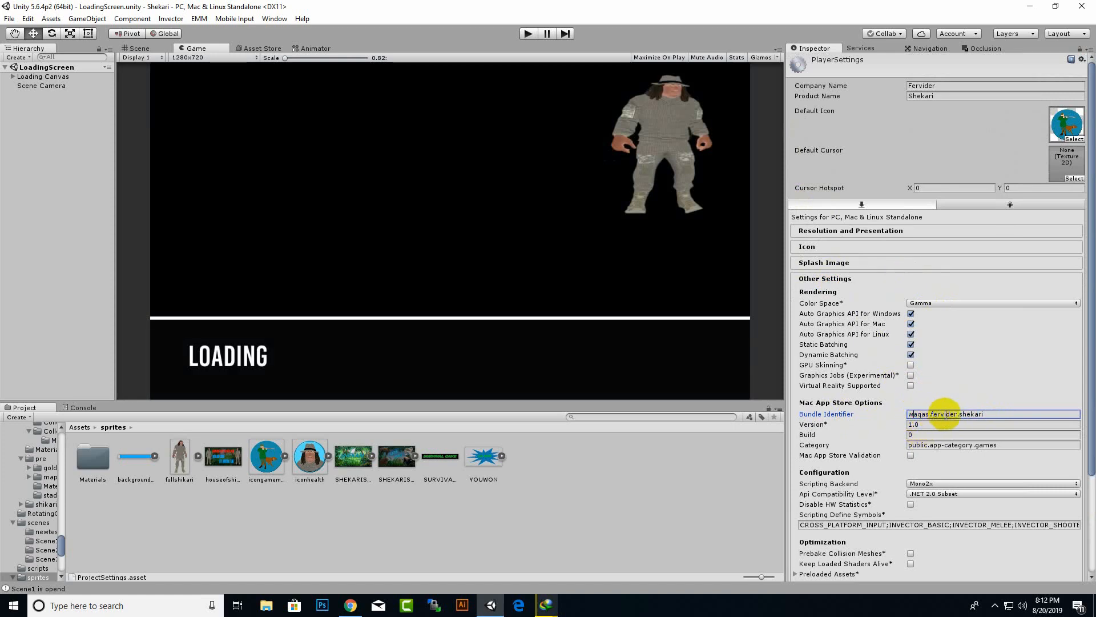
drag(983, 416, 905, 419)
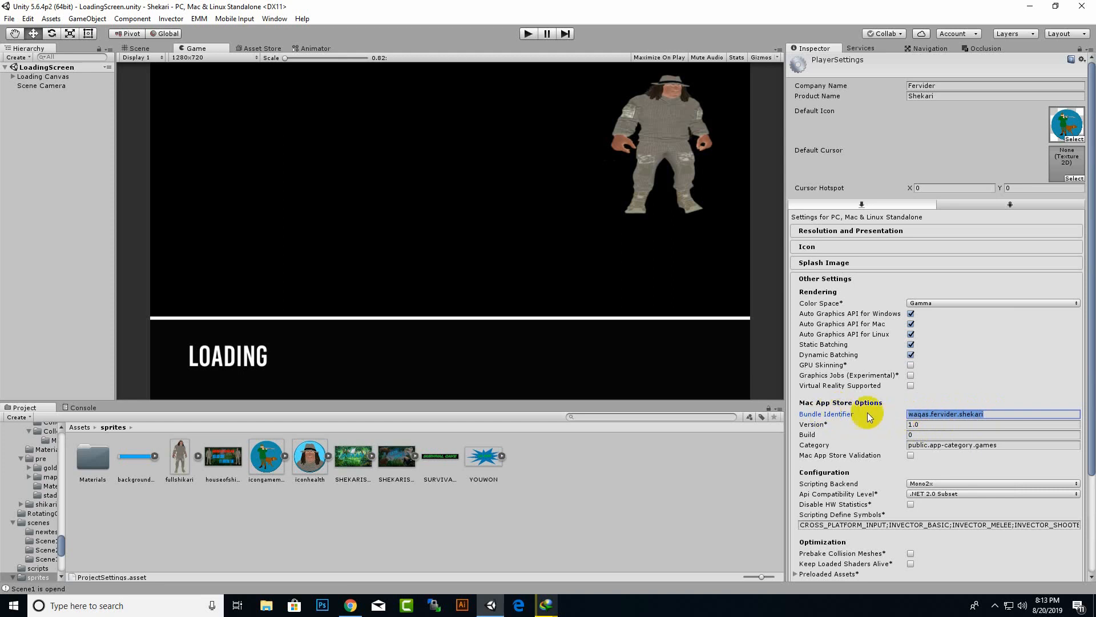
click(994, 415)
drag(1000, 415, 839, 416)
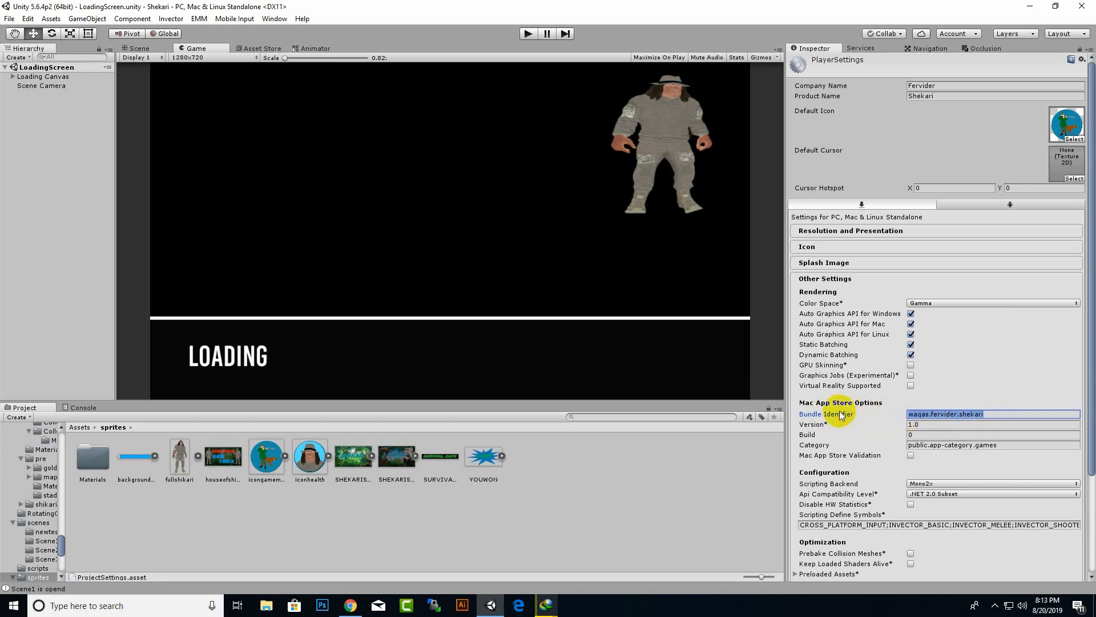
Examine the Version and Build fields under Mac App Store Options and the remaining Other Settings
click(998, 417)
click(954, 426)
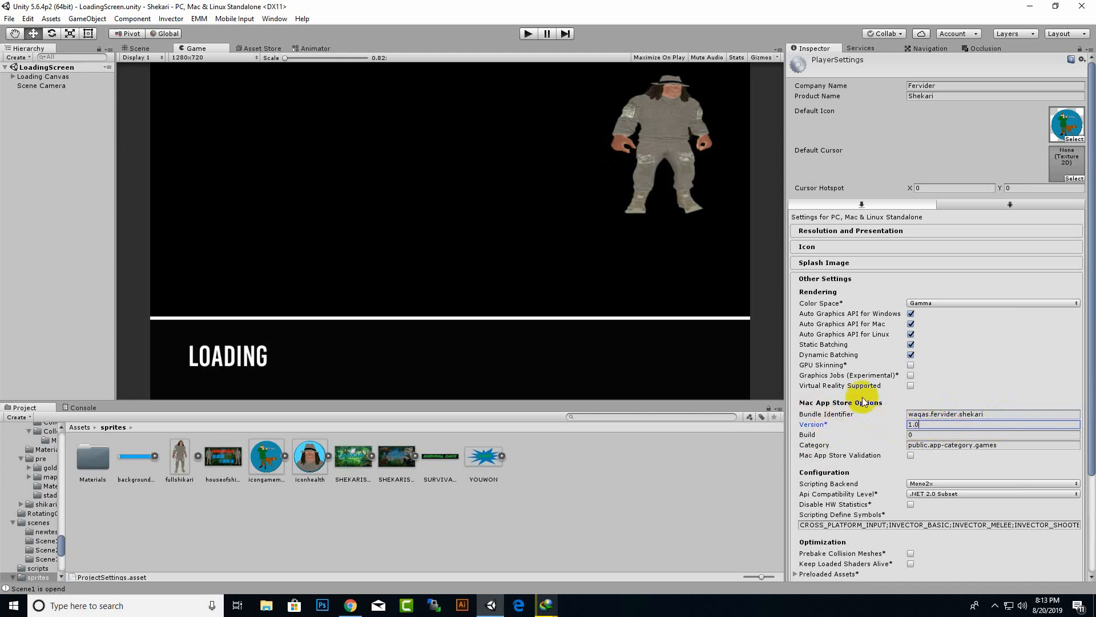
drag(931, 424, 871, 425)
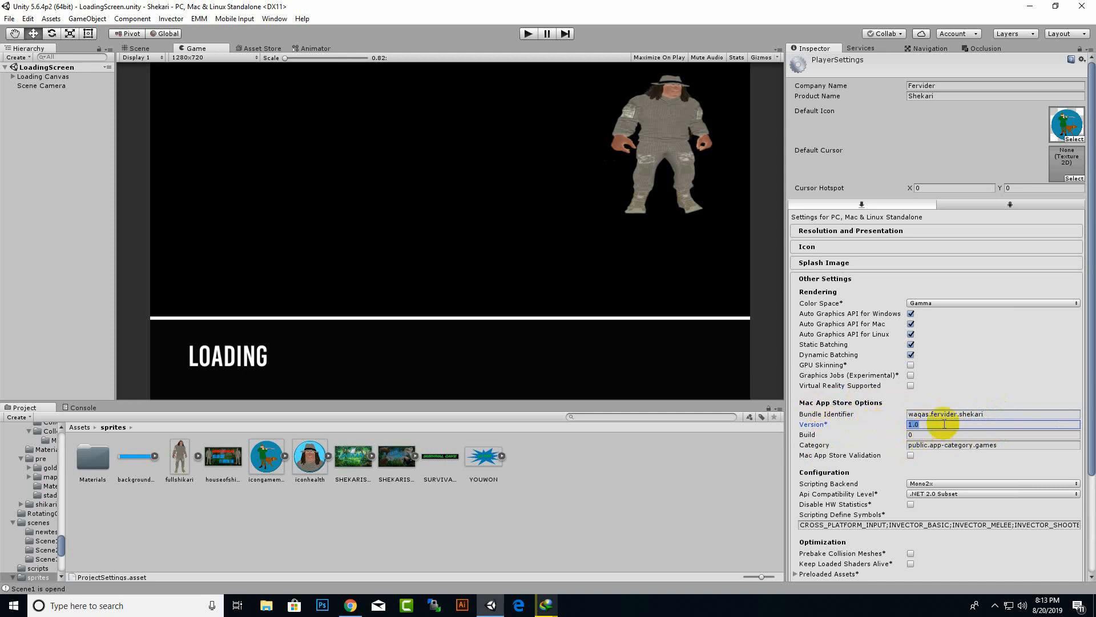
click(916, 436)
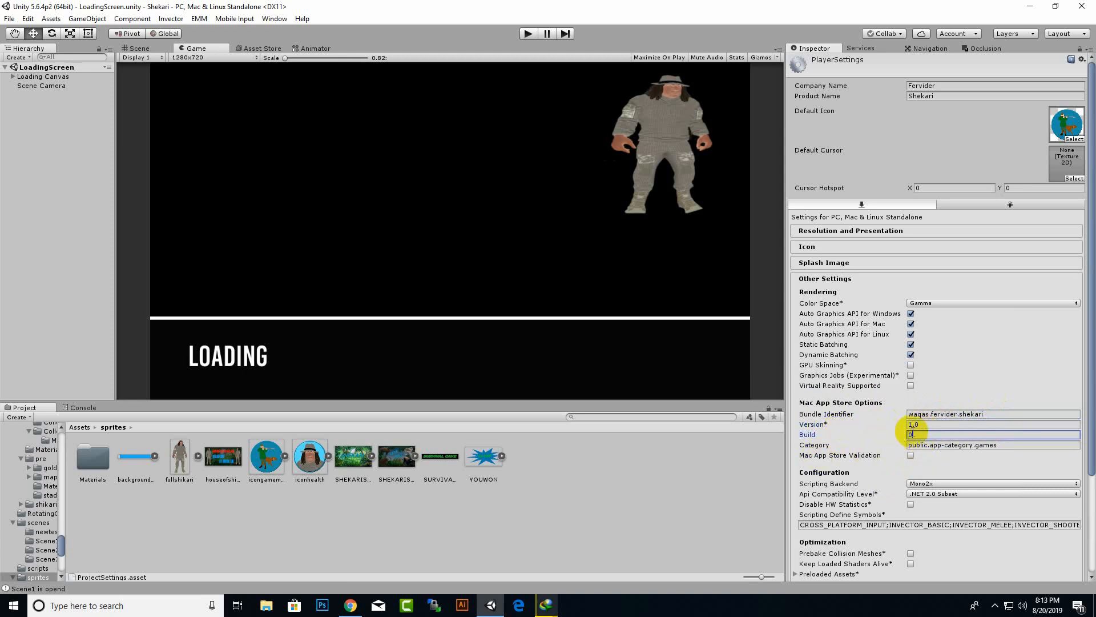
drag(915, 435, 858, 437)
scroll(922, 464, down, 3)
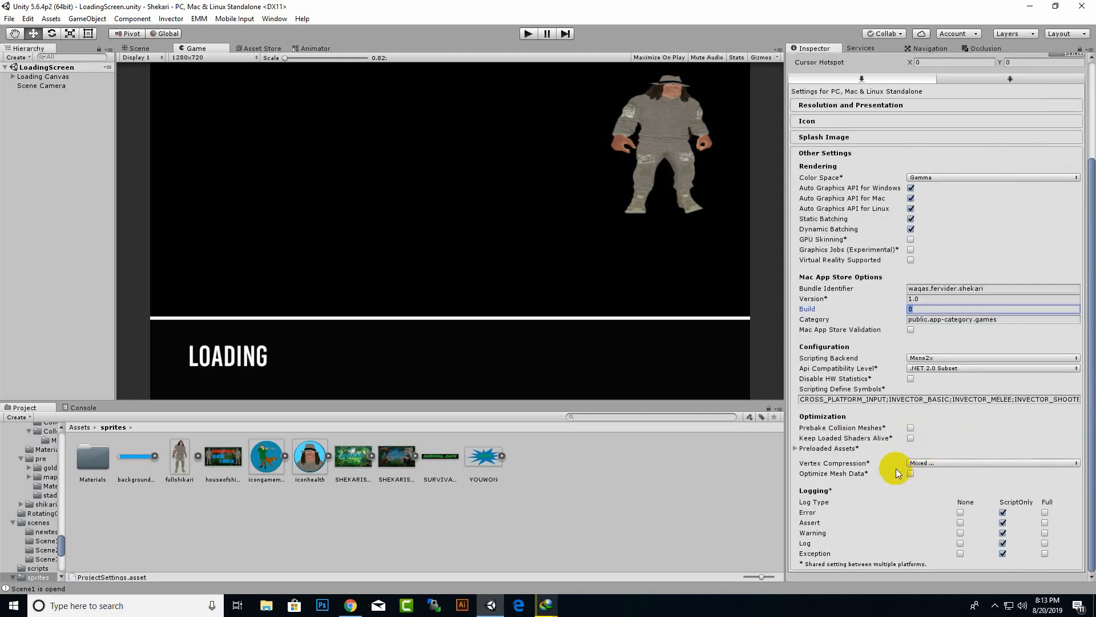
scroll(931, 432, up, 3)
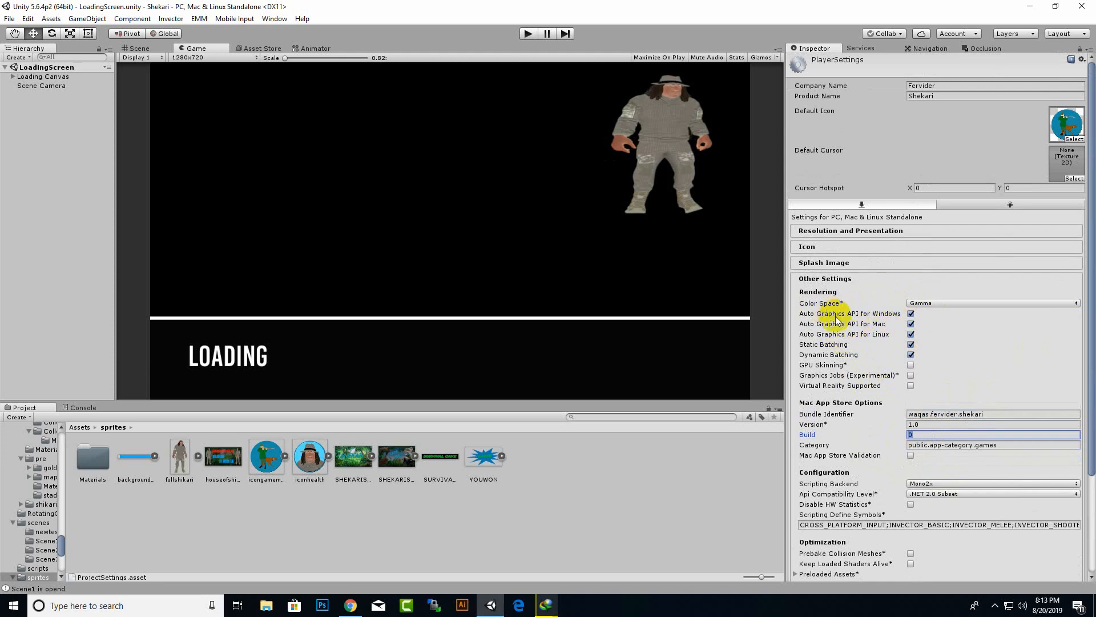
Review the Game view's resolution choices and the UI Scale Mode options of the Loading Canvas
click(213, 58)
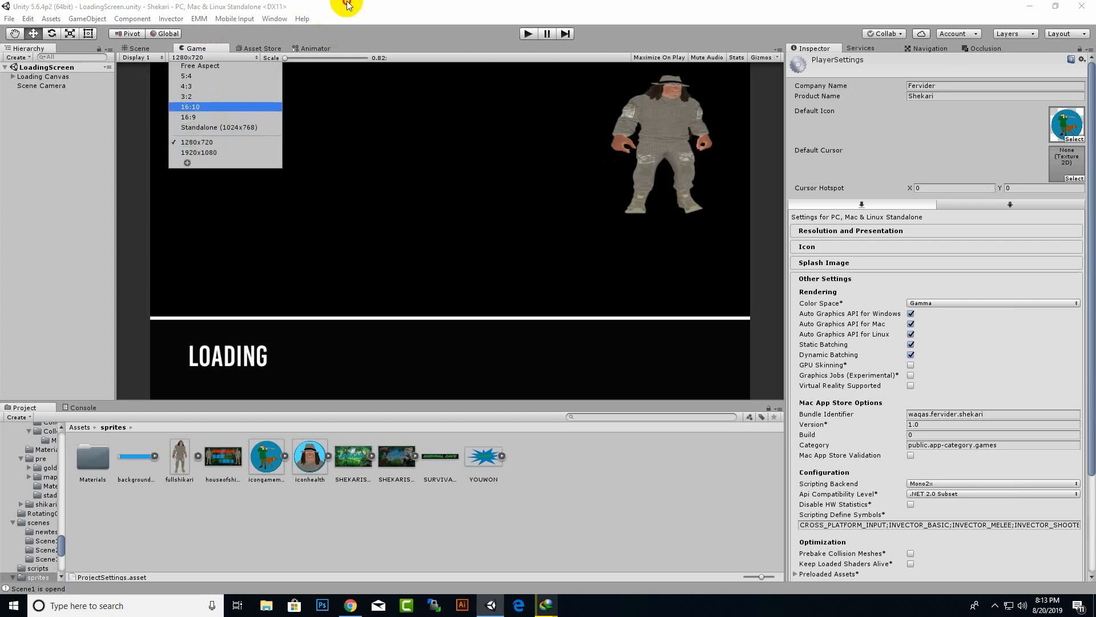
click(99, 95)
click(44, 76)
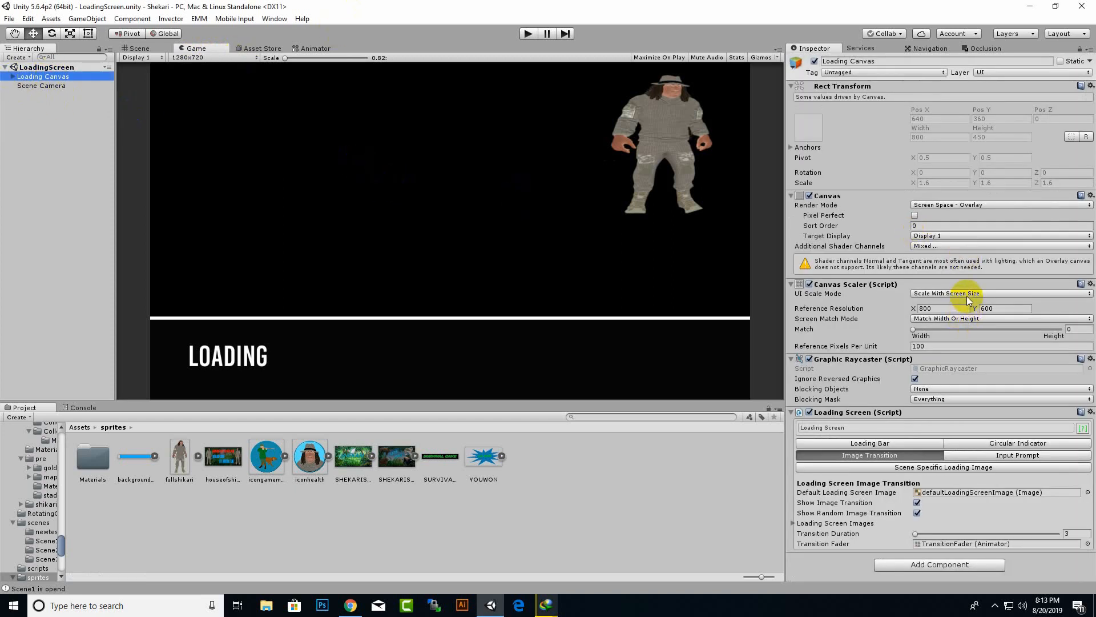
click(954, 294)
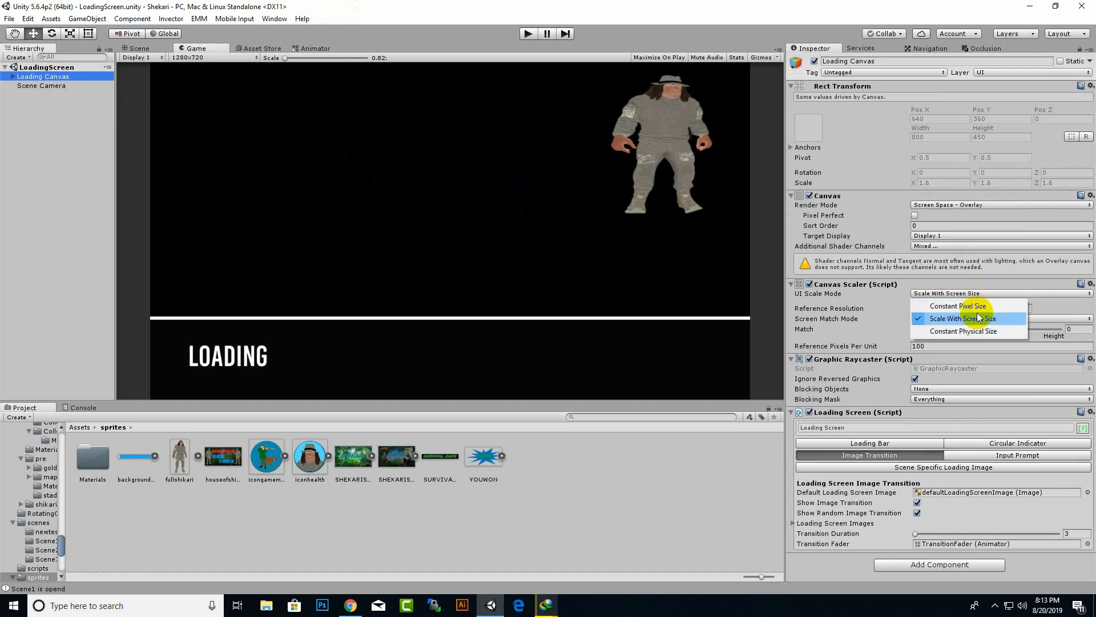
click(565, 2)
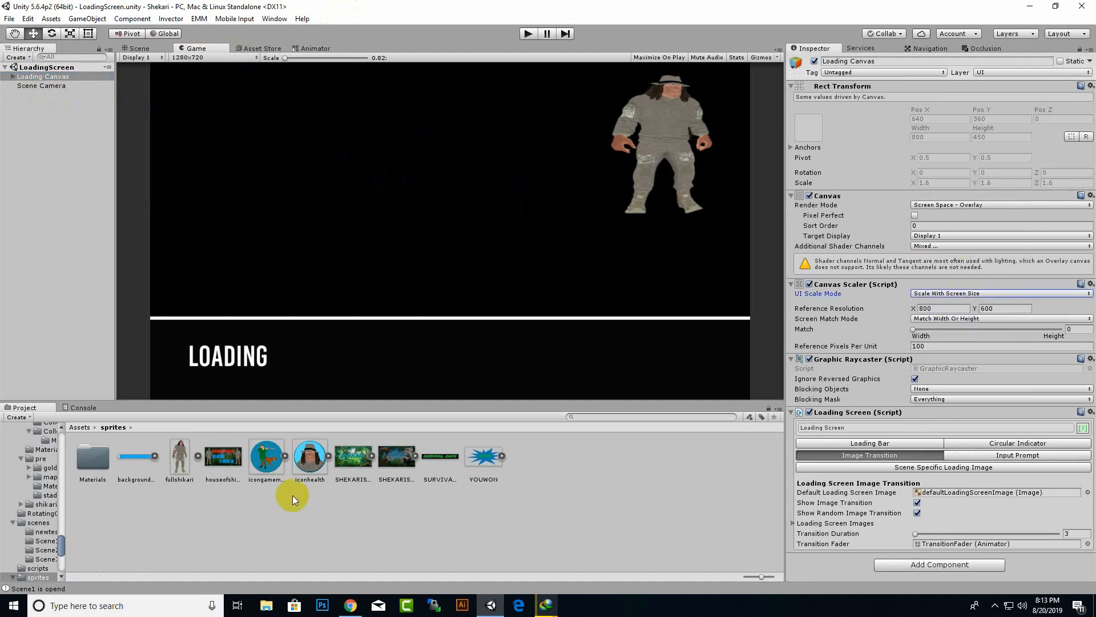
Show the scenes folder in the project assets and open the Build Settings window
click(79, 427)
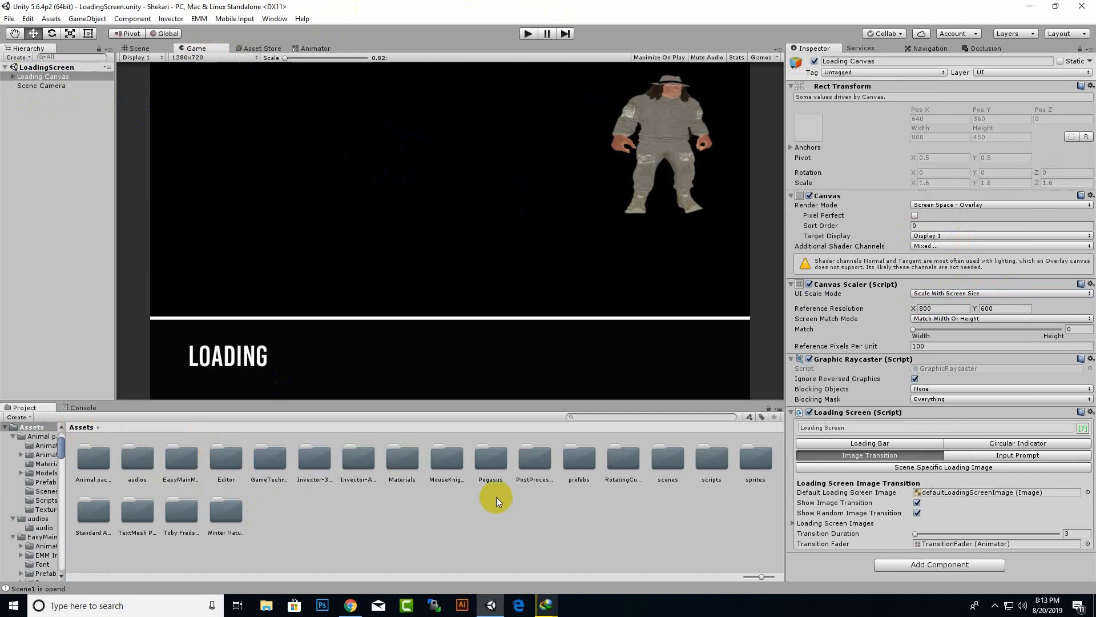
double_click(675, 463)
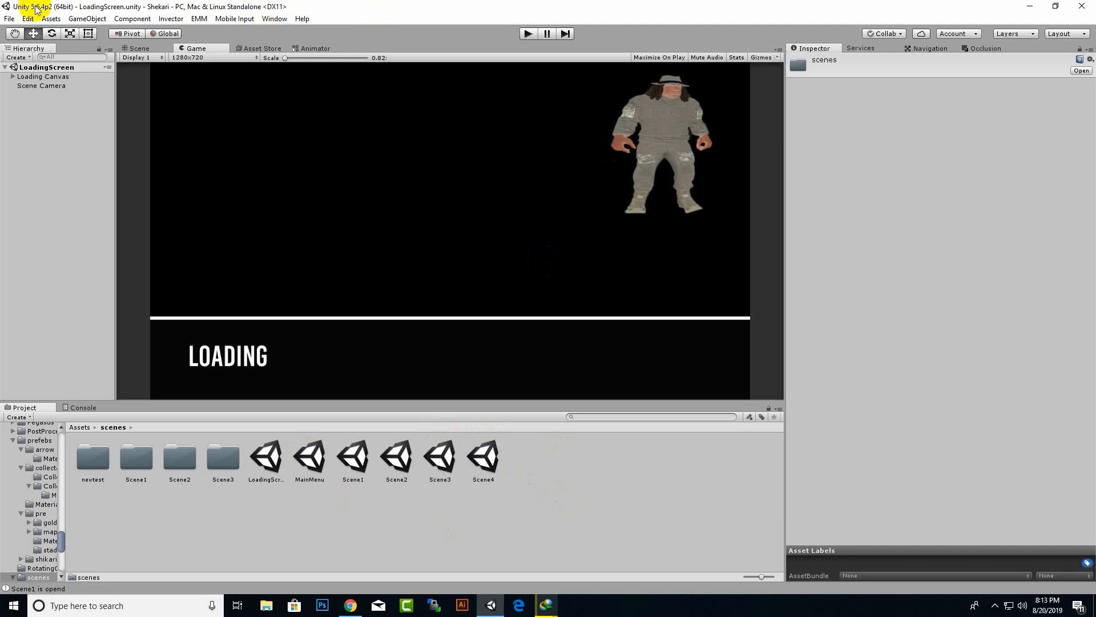
click(9, 18)
click(27, 133)
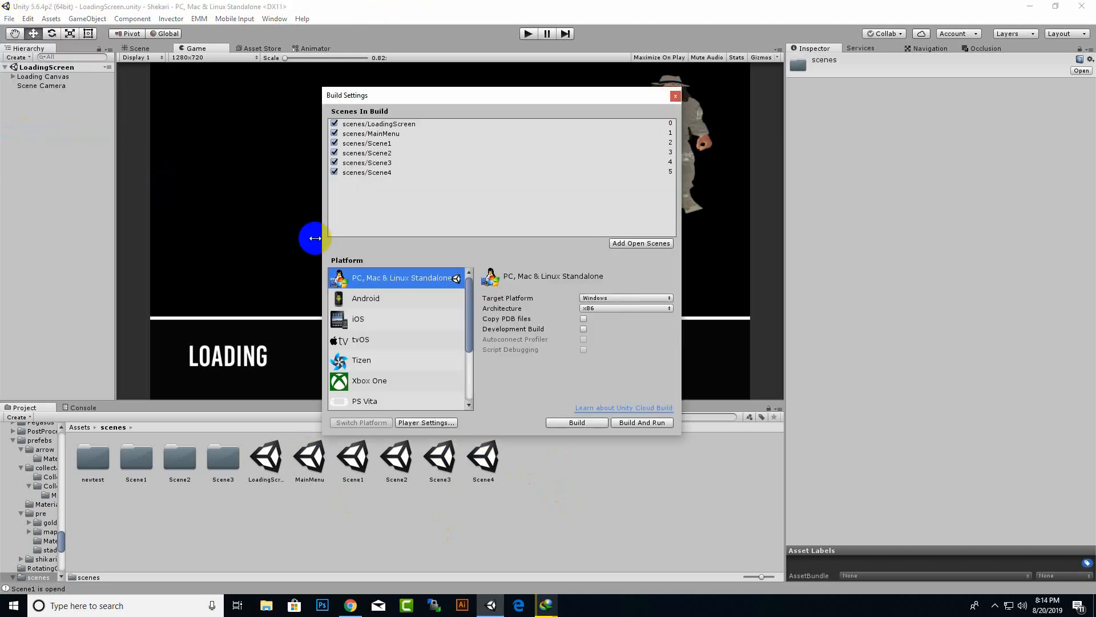
Build the PC standalone player into the Shekari project's build folder with the file name shekari
click(594, 423)
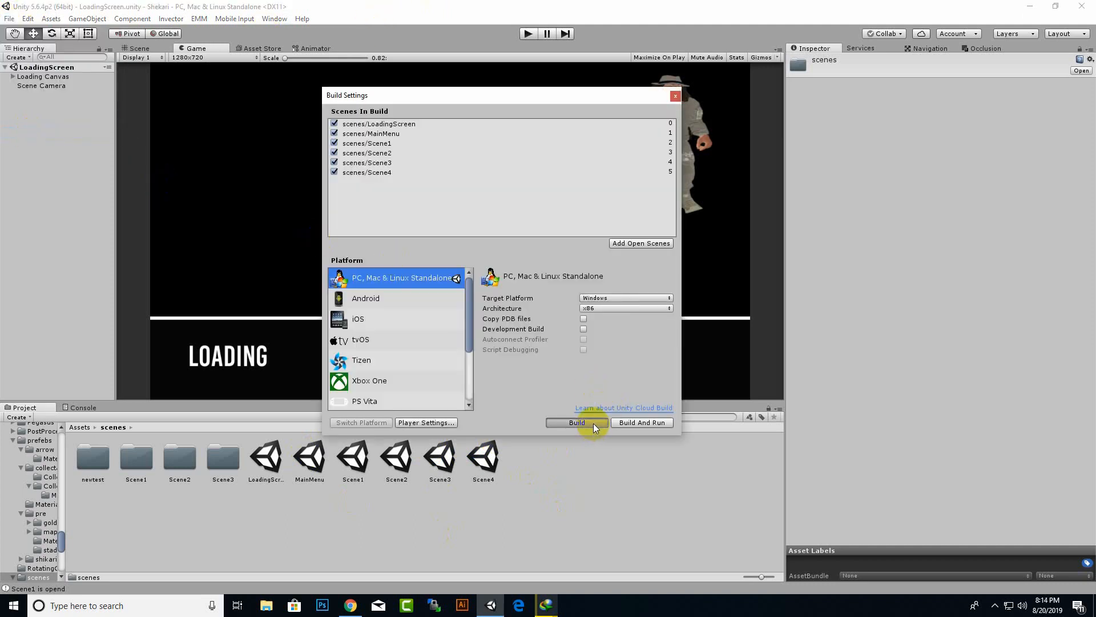
right_click(254, 220)
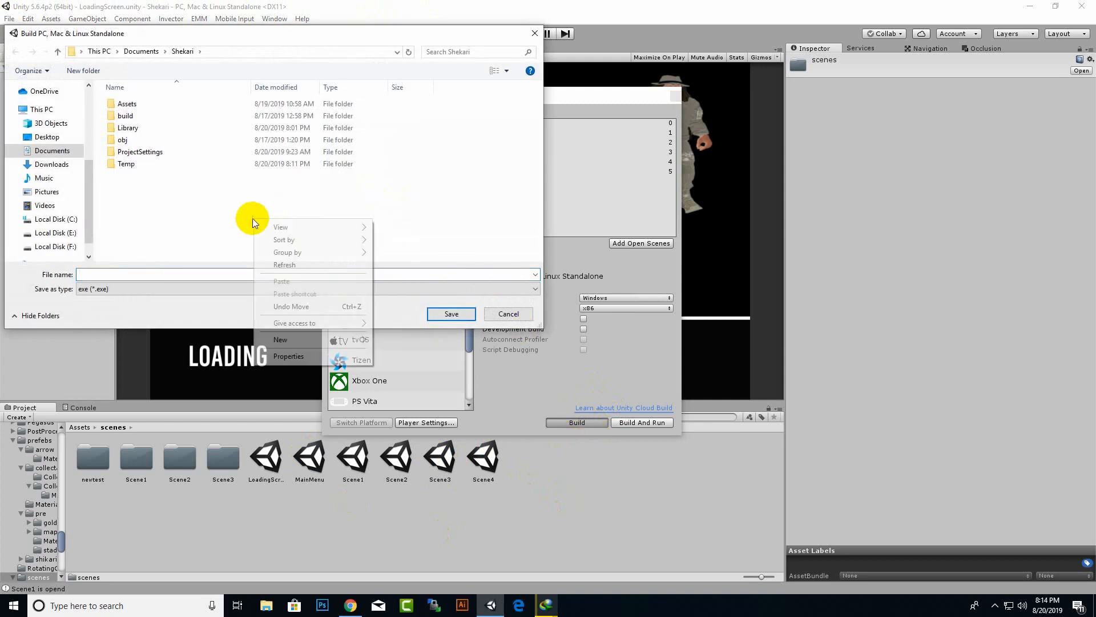
click(126, 115)
double_click(125, 115)
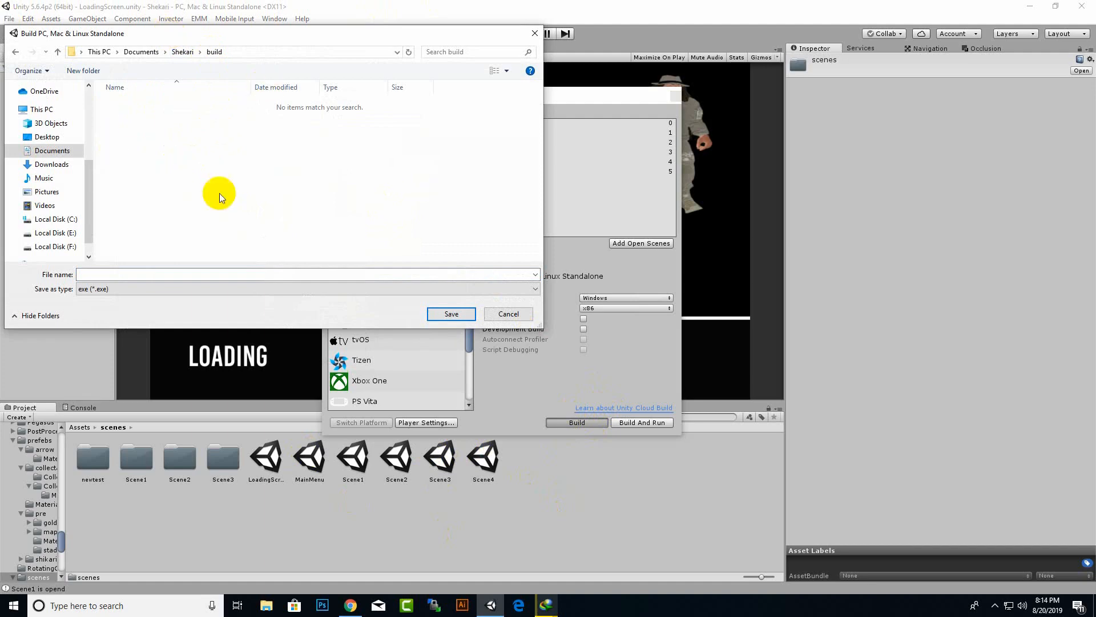
click(241, 276)
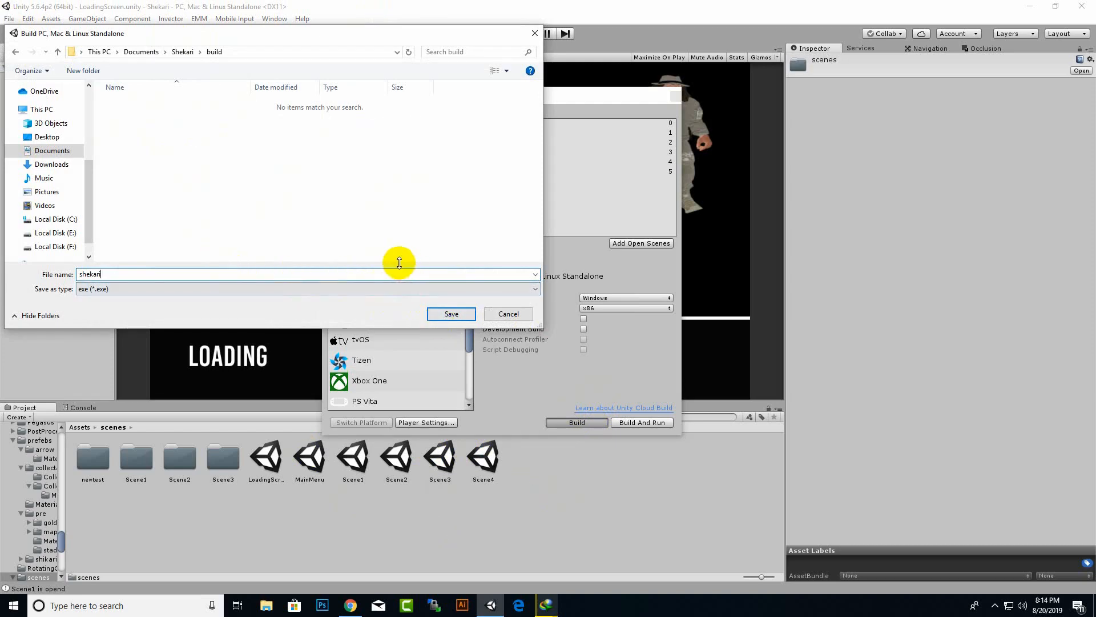
click(451, 314)
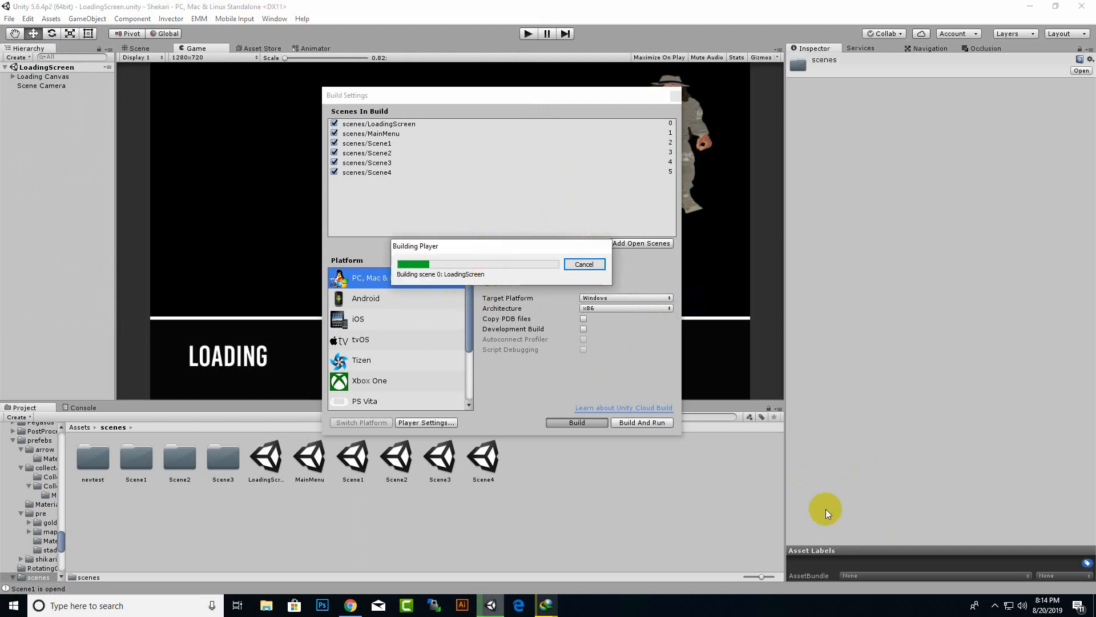
click(996, 606)
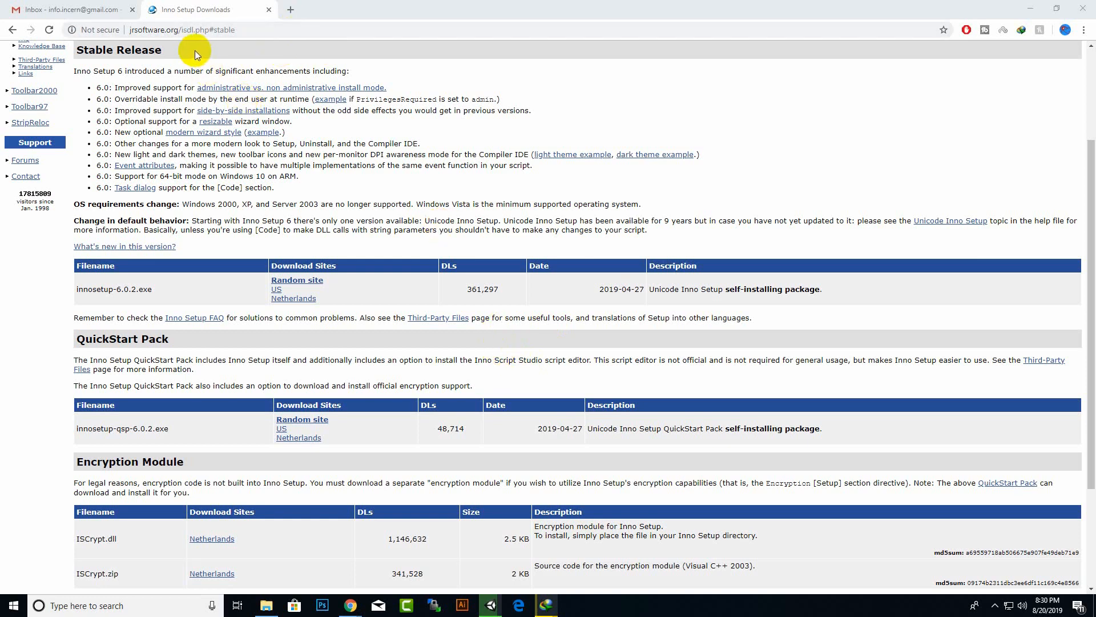
Review the innosetup-6.0.2.exe download and the page address on the Inno Setup Downloads page in the browser
scroll(269, 206, up, 1)
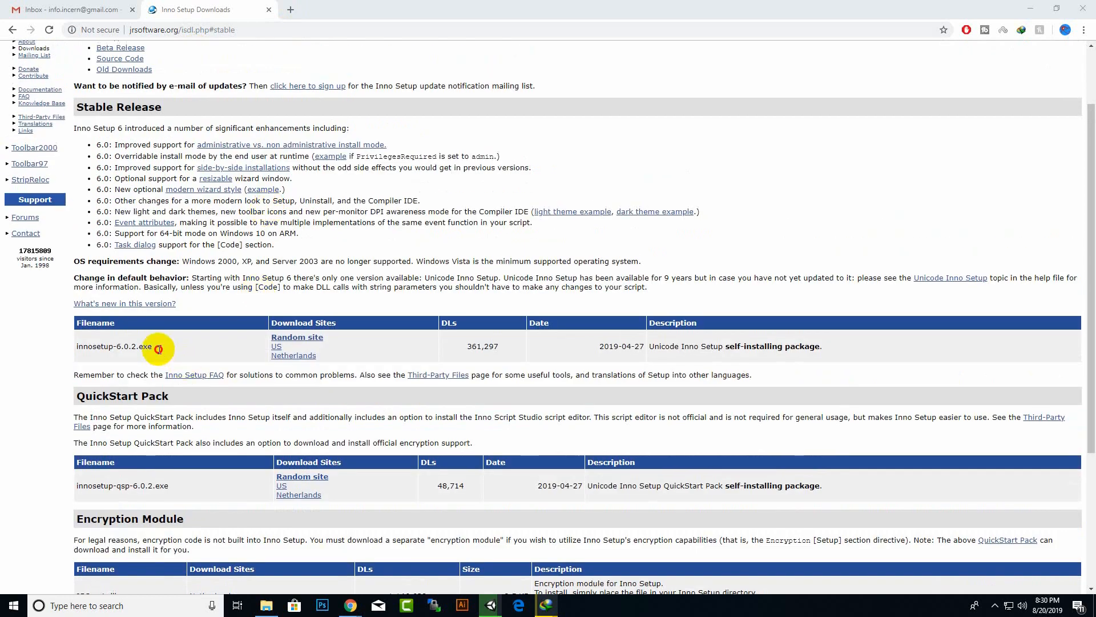
drag(153, 347, 543, 166)
click(543, 165)
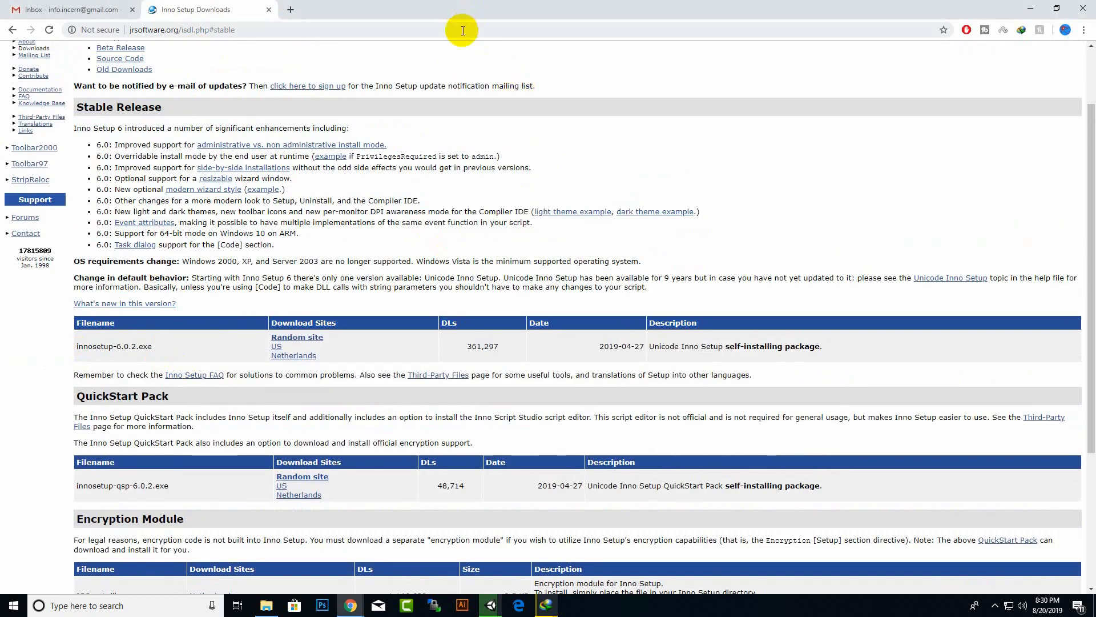
click(473, 25)
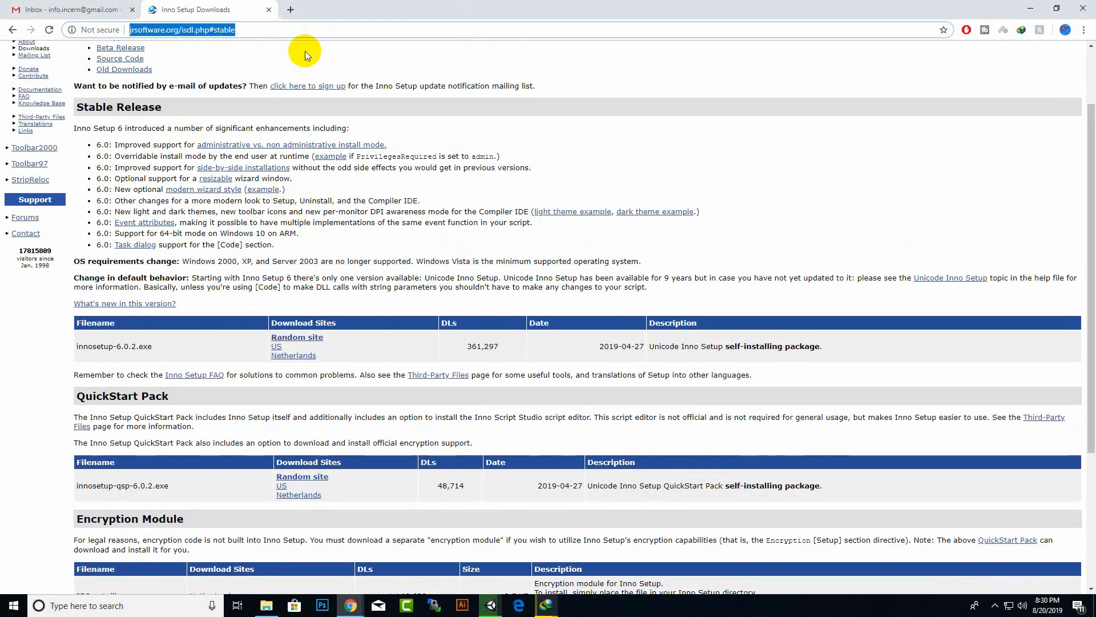
scroll(198, 334, down, 2)
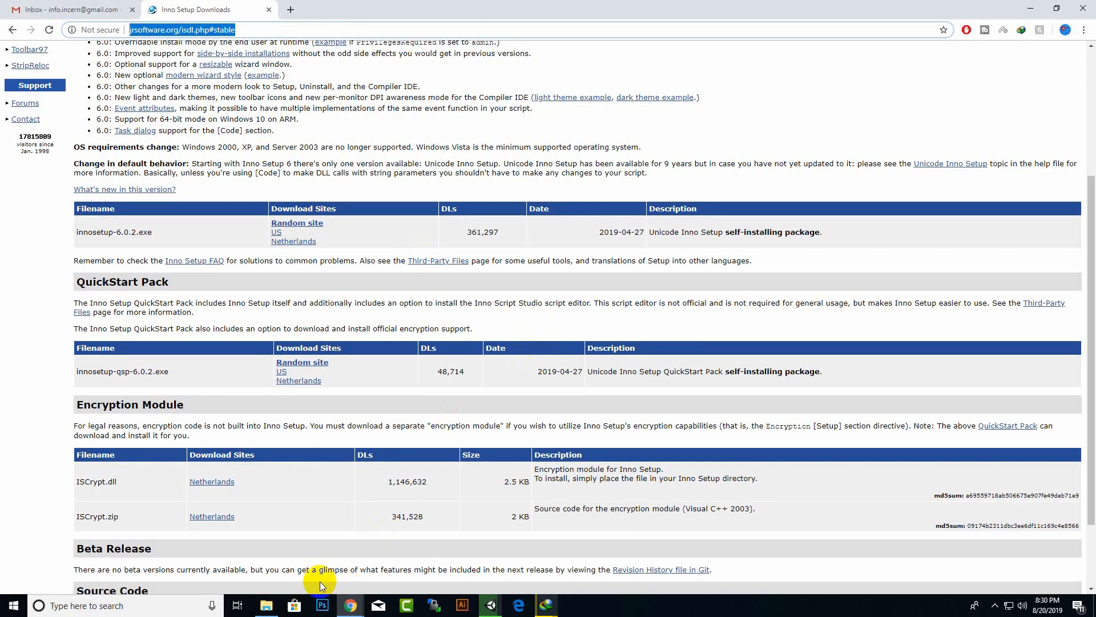
Switch to File Explorer, run innosetup-6.0.2.exe, choose installation for all users, and accept English as the setup language
click(268, 605)
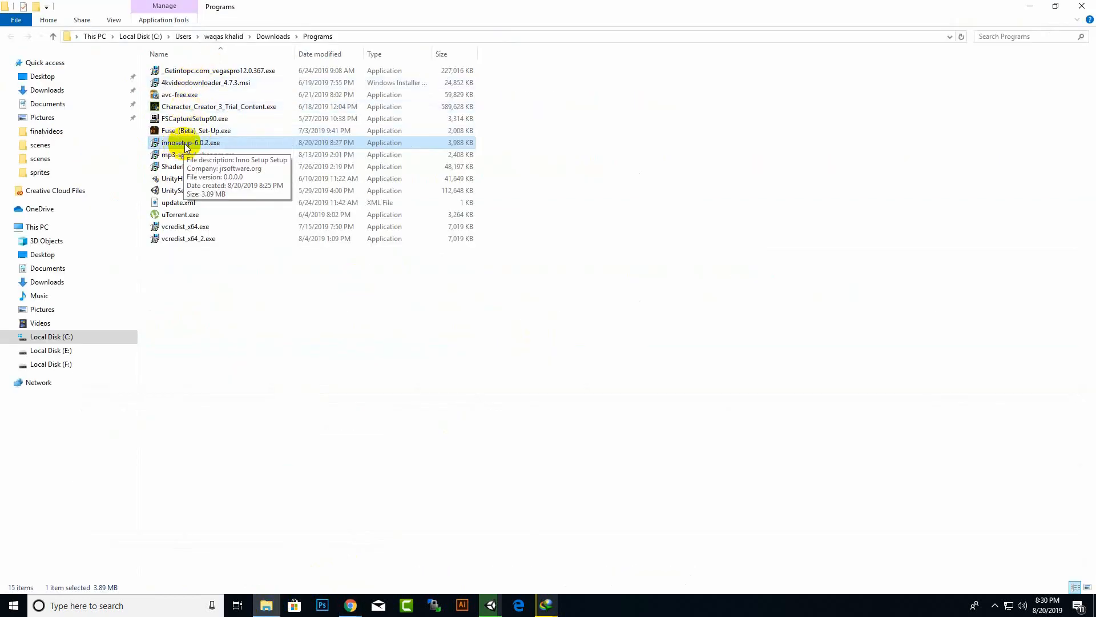
double_click(222, 143)
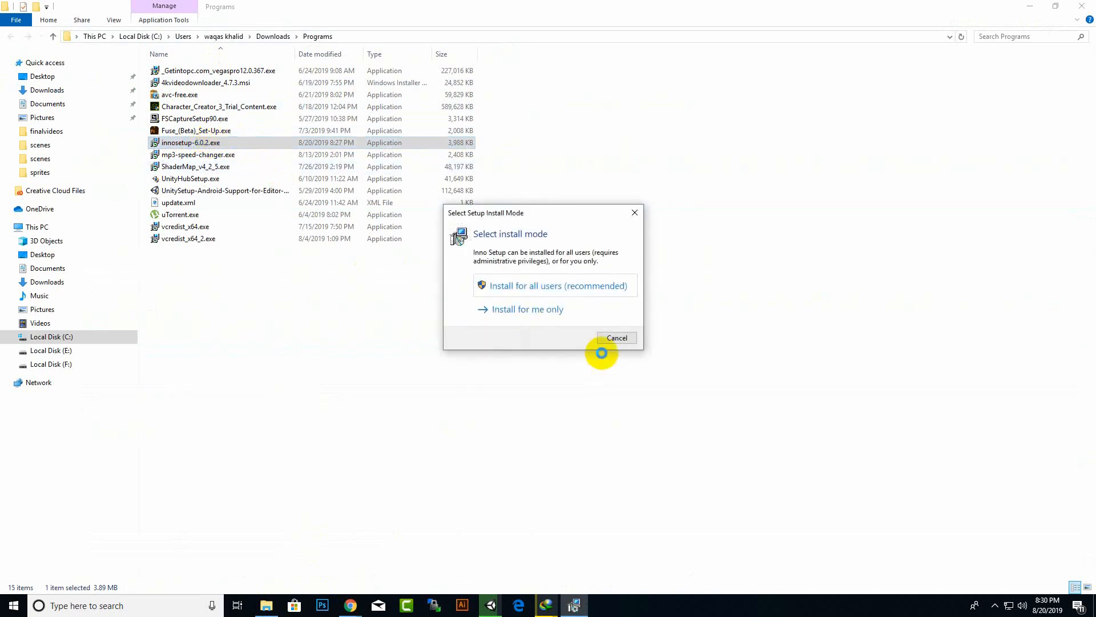
click(554, 287)
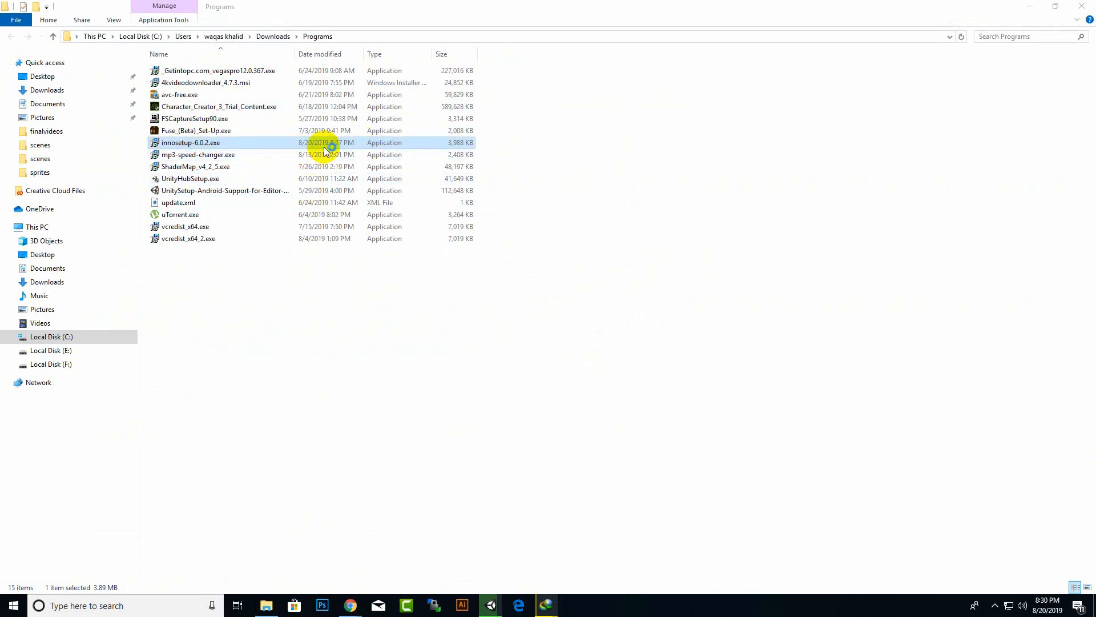
click(230, 145)
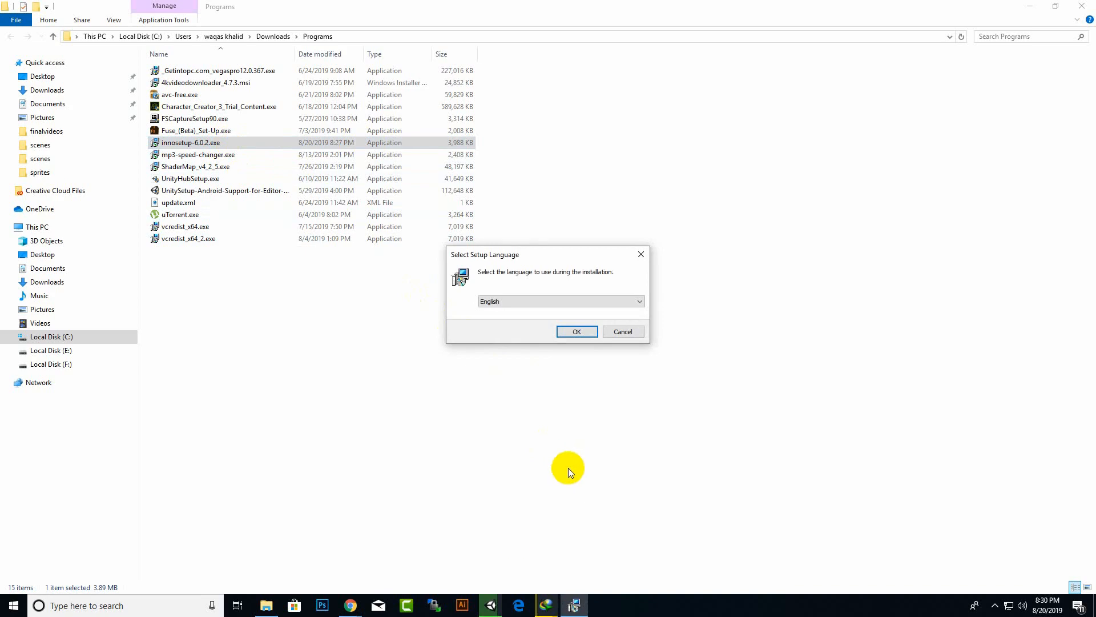
mouse_move(489, 610)
click(480, 561)
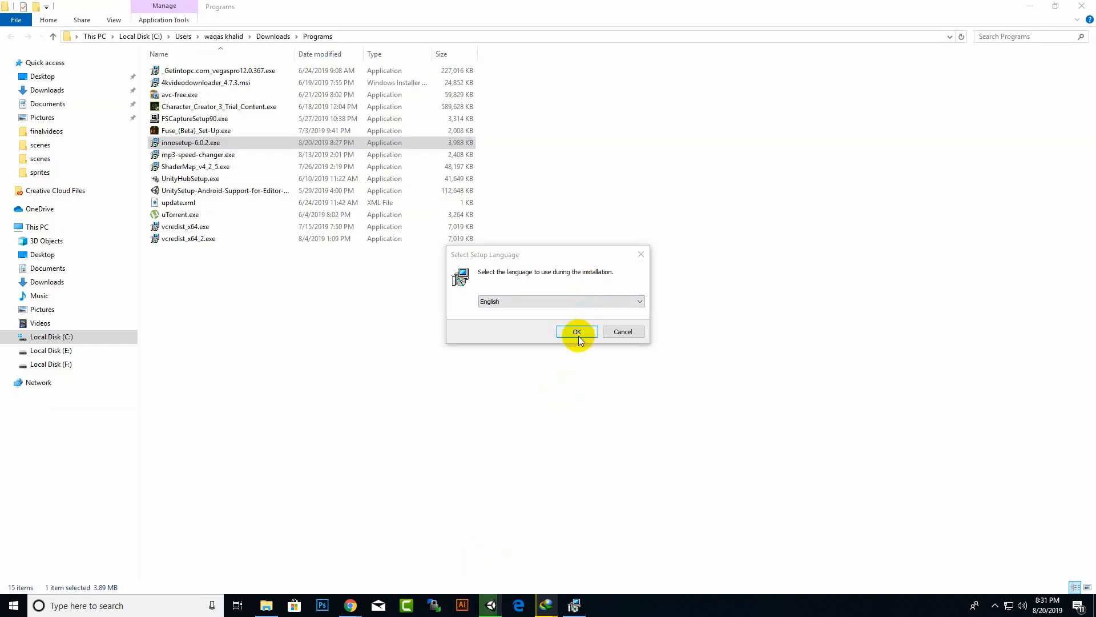
click(577, 333)
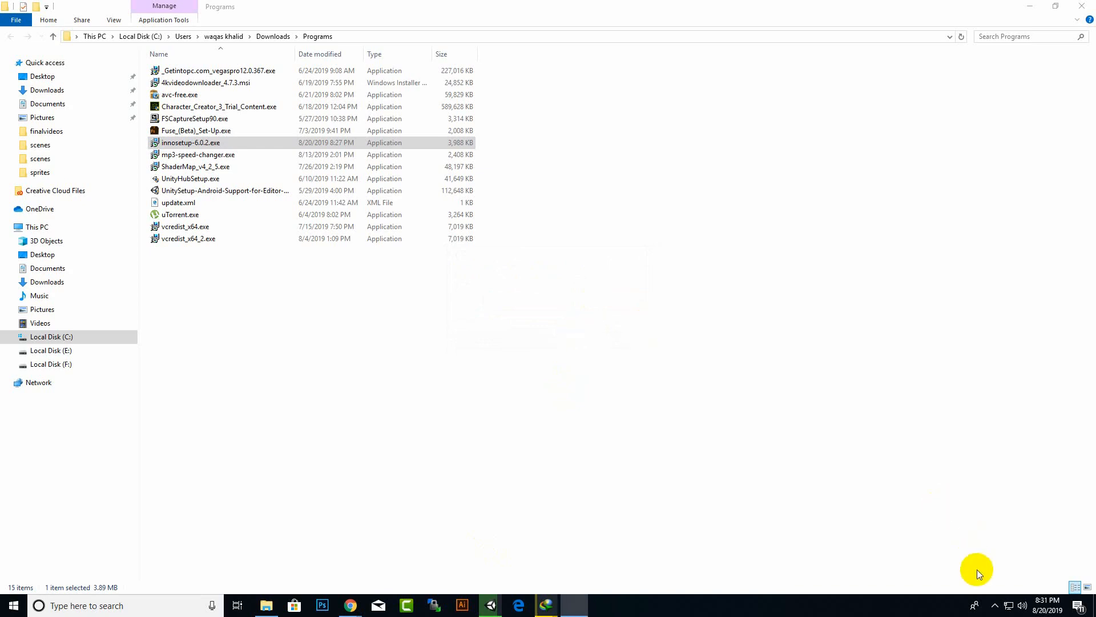
click(996, 605)
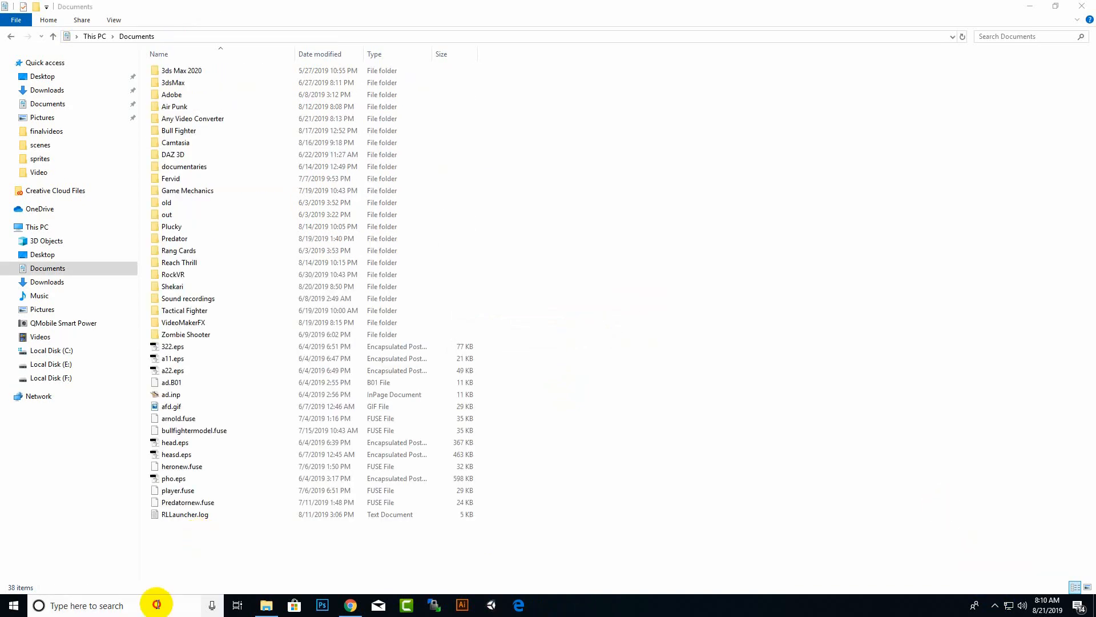
Search Windows for "inno" and open Inno Setup Compiler
click(156, 605)
text(inn)
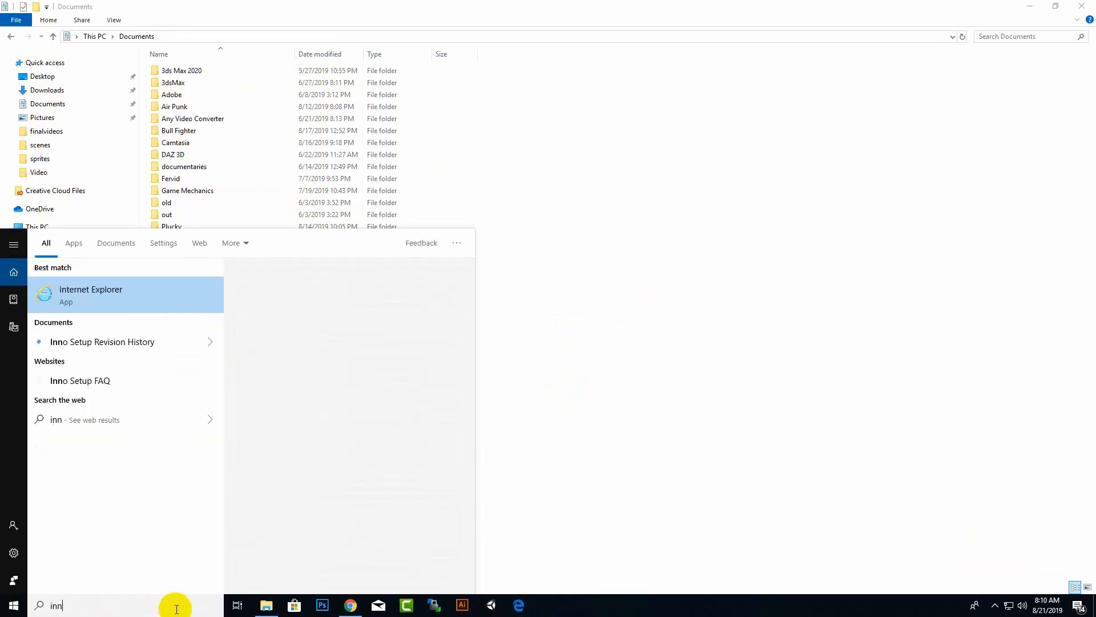
text(o)
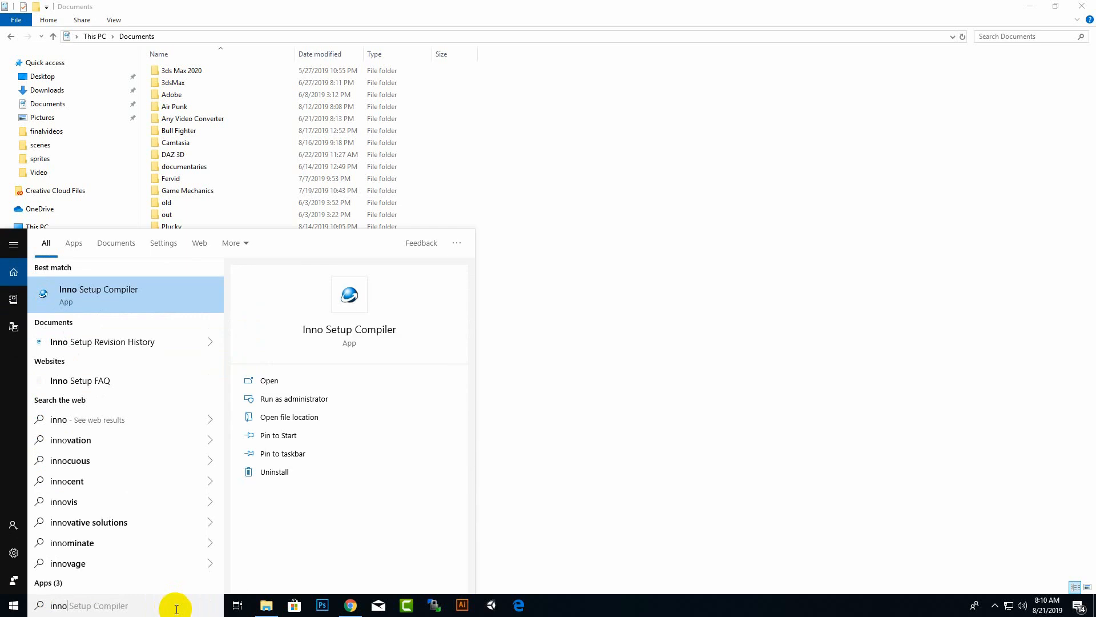
click(130, 295)
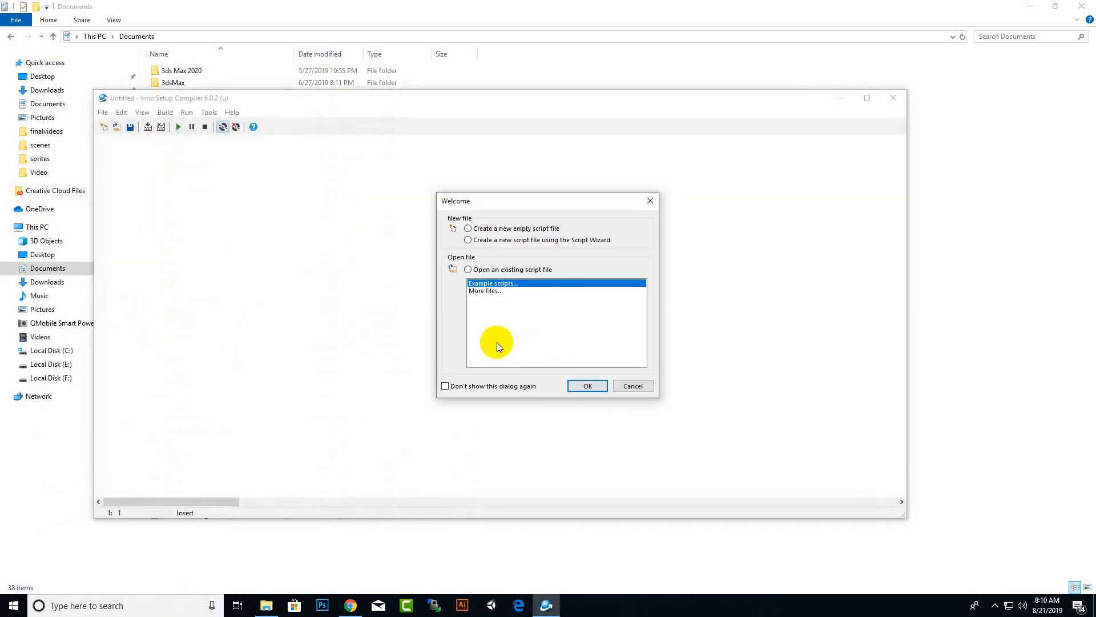
Create a new script file using the Script Wizard and advance to the Application Information page
click(529, 242)
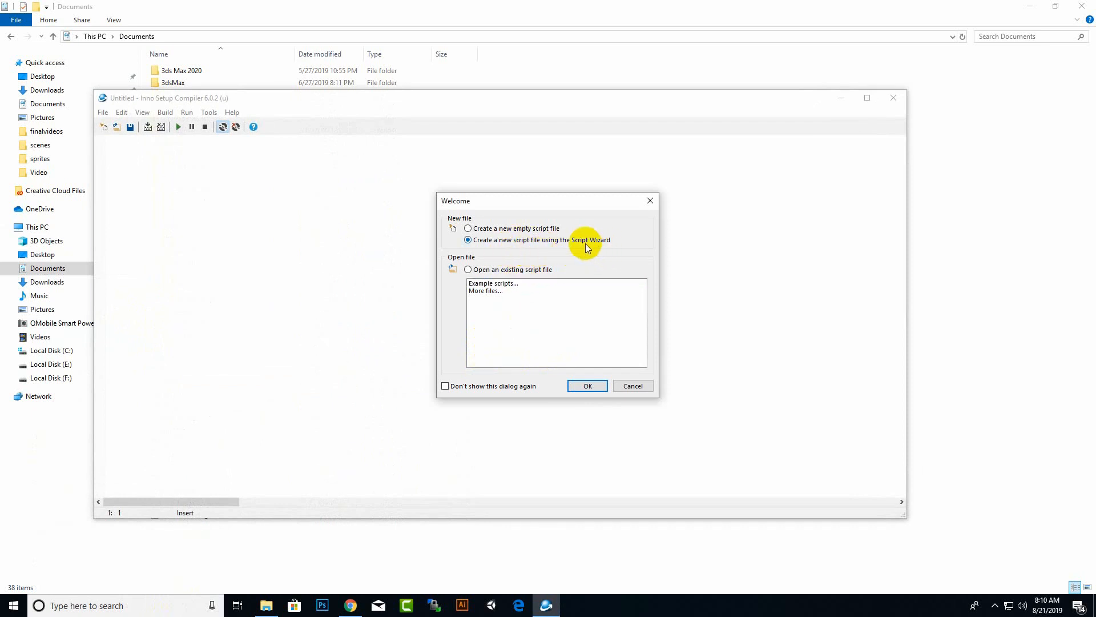
click(576, 386)
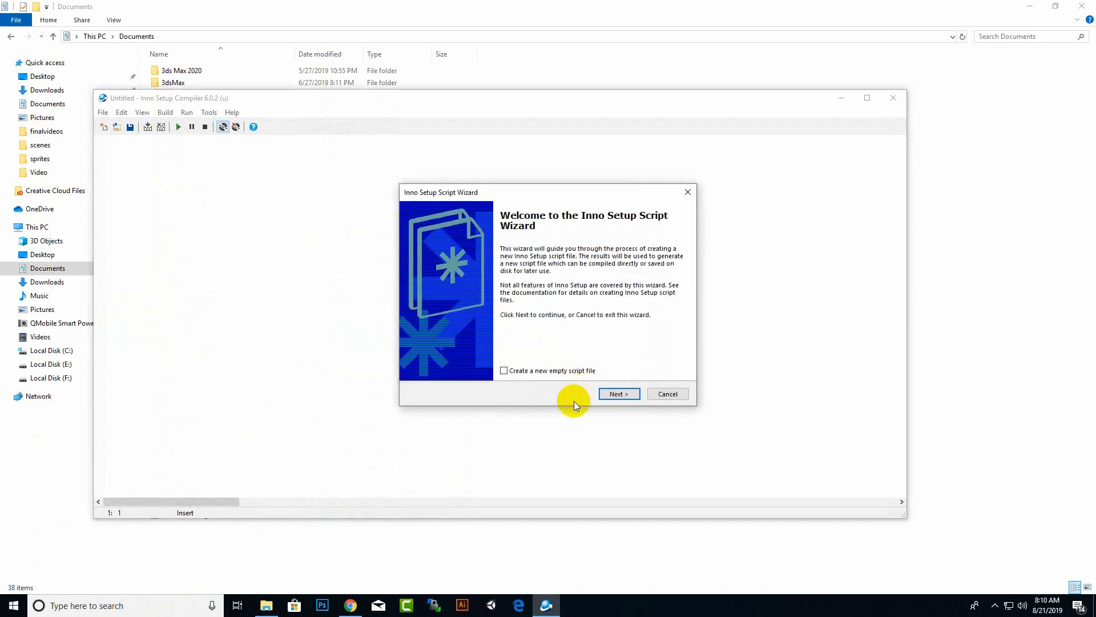
click(617, 394)
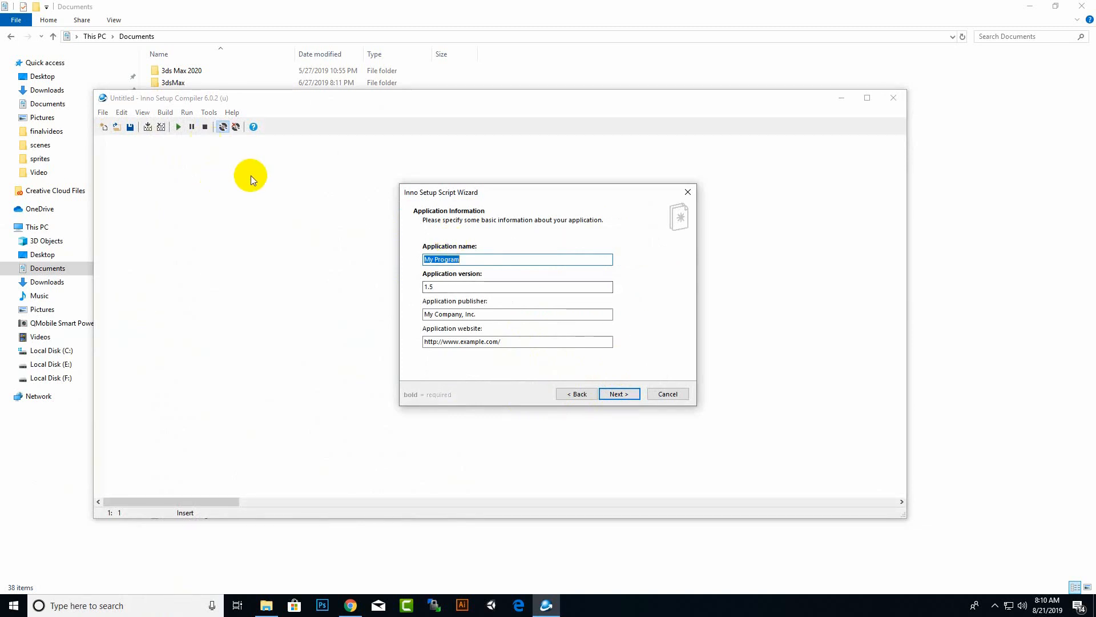
Set the application name to Shekari, the version to 1.0 and the publisher to Fervider Game Studio
text(Shekari)
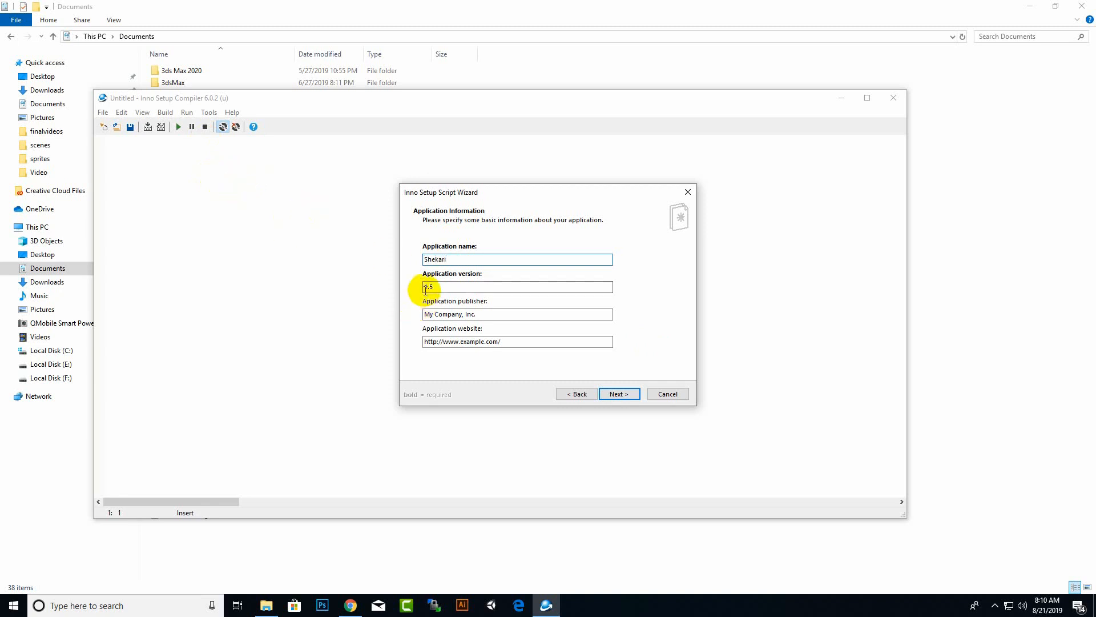
drag(428, 288, 455, 290)
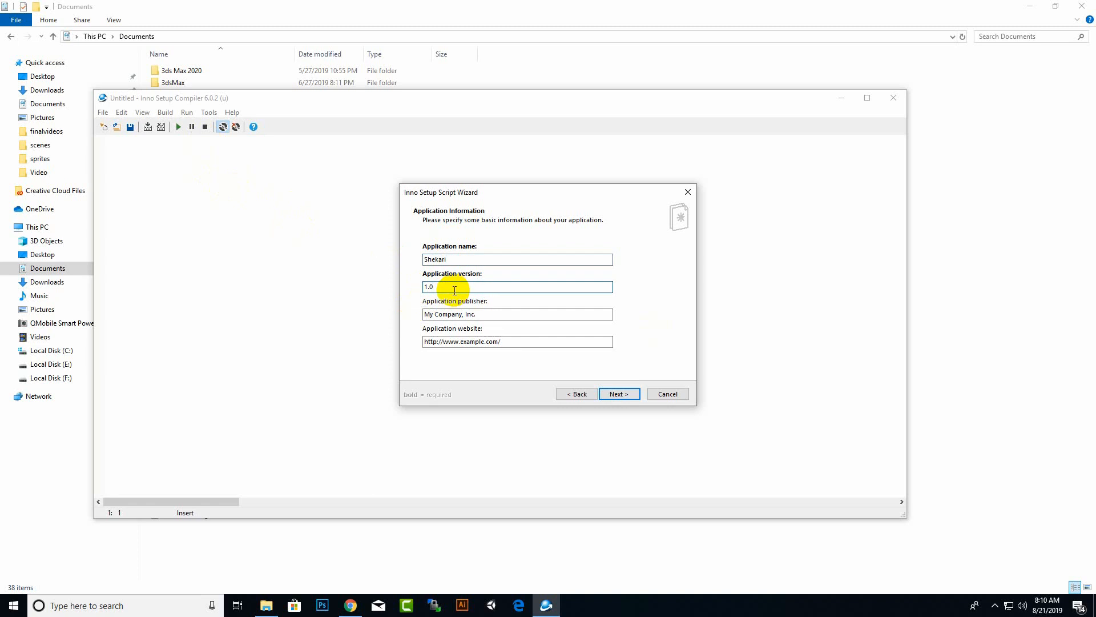
click(460, 314)
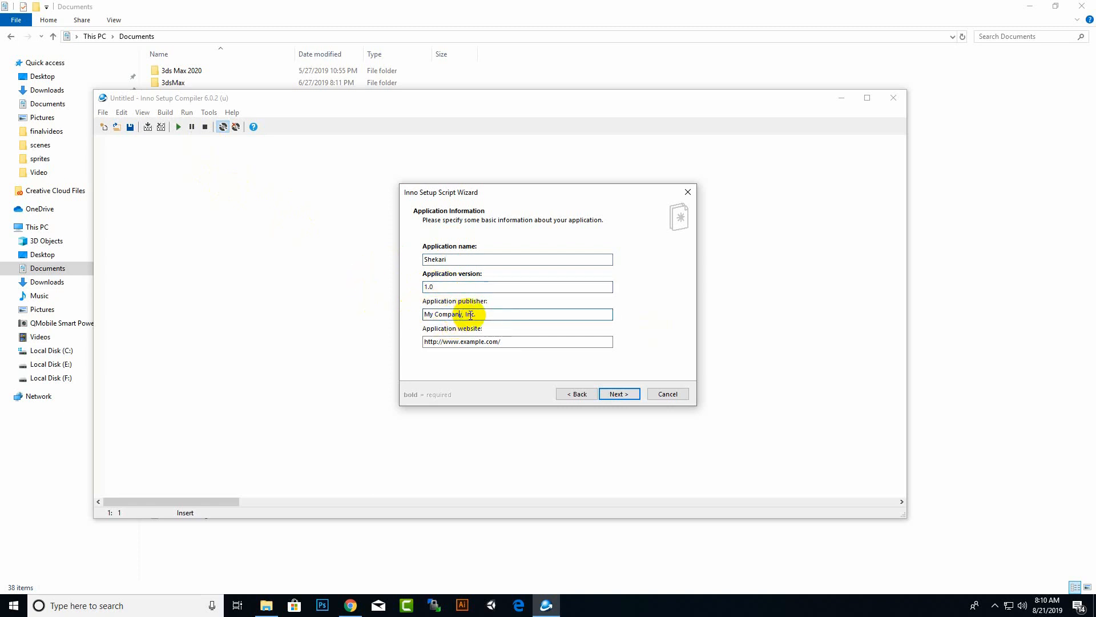
drag(485, 315, 362, 312)
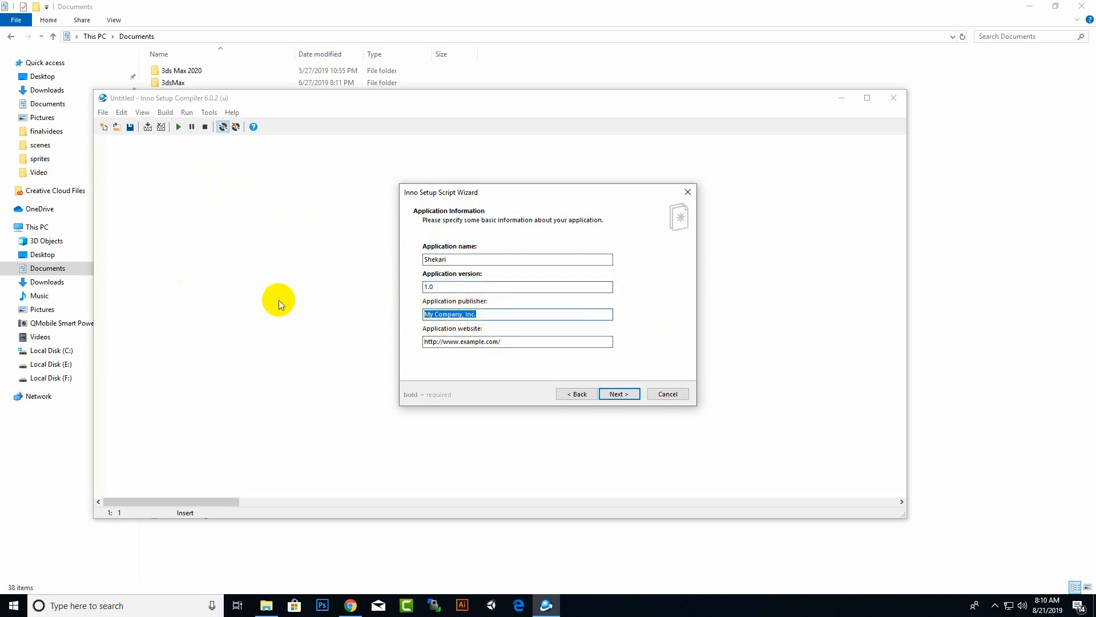
text(Fervider Game Studio)
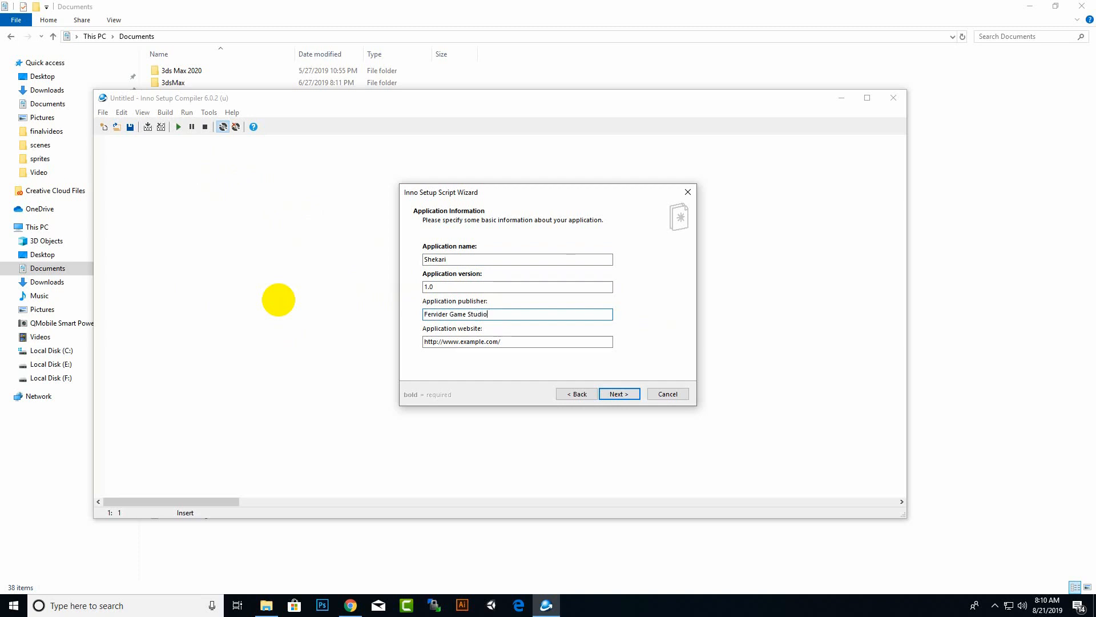
click(438, 341)
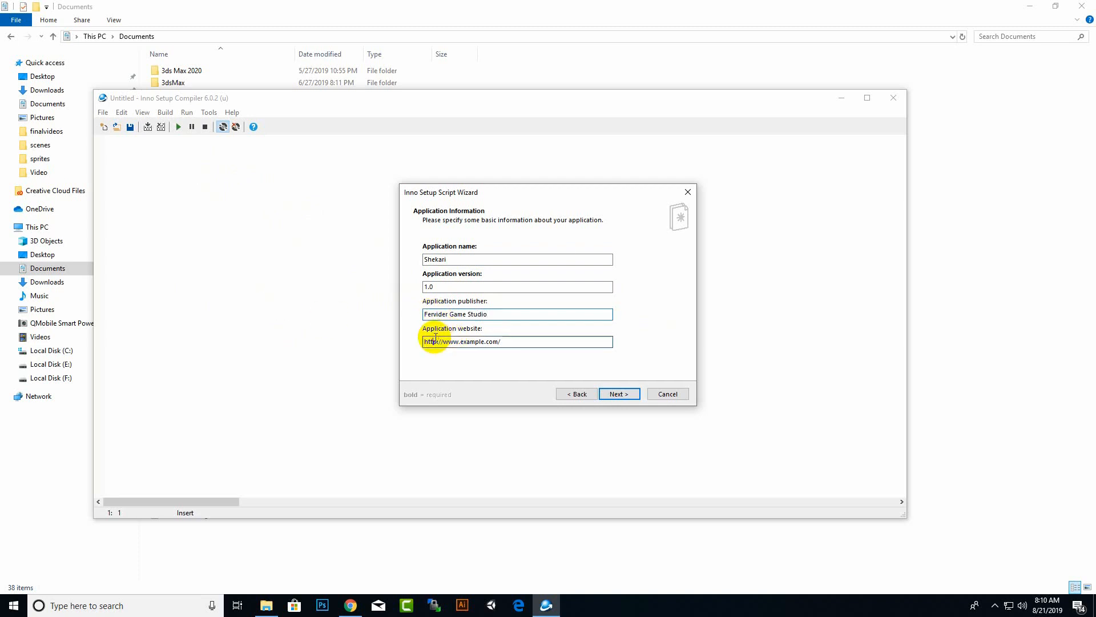
text(s)
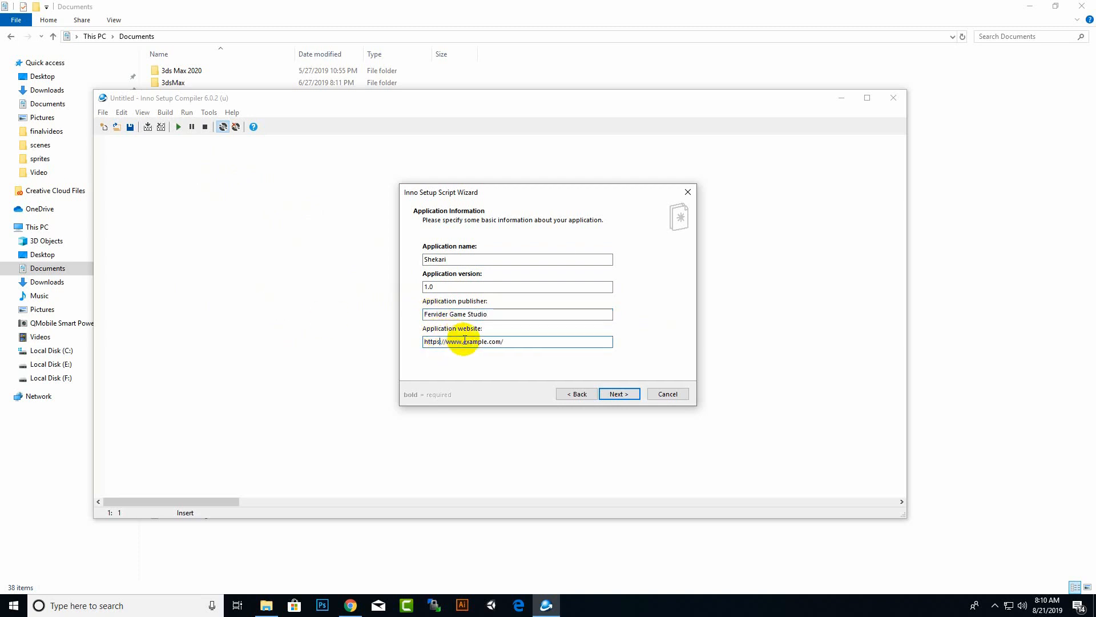
double_click(485, 341)
text(fervider)
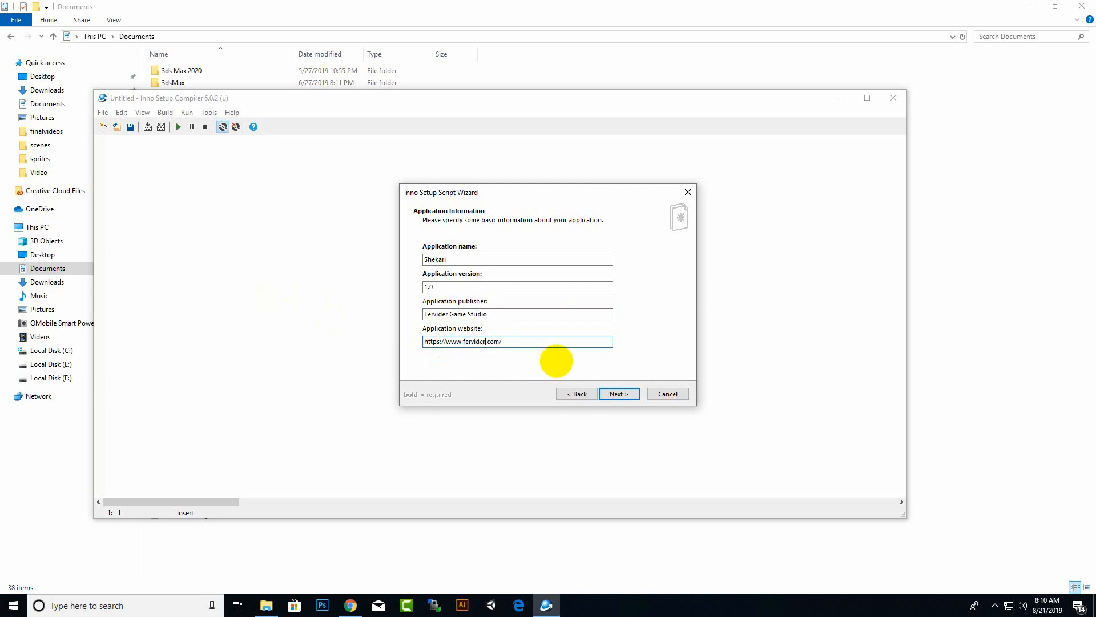
click(620, 394)
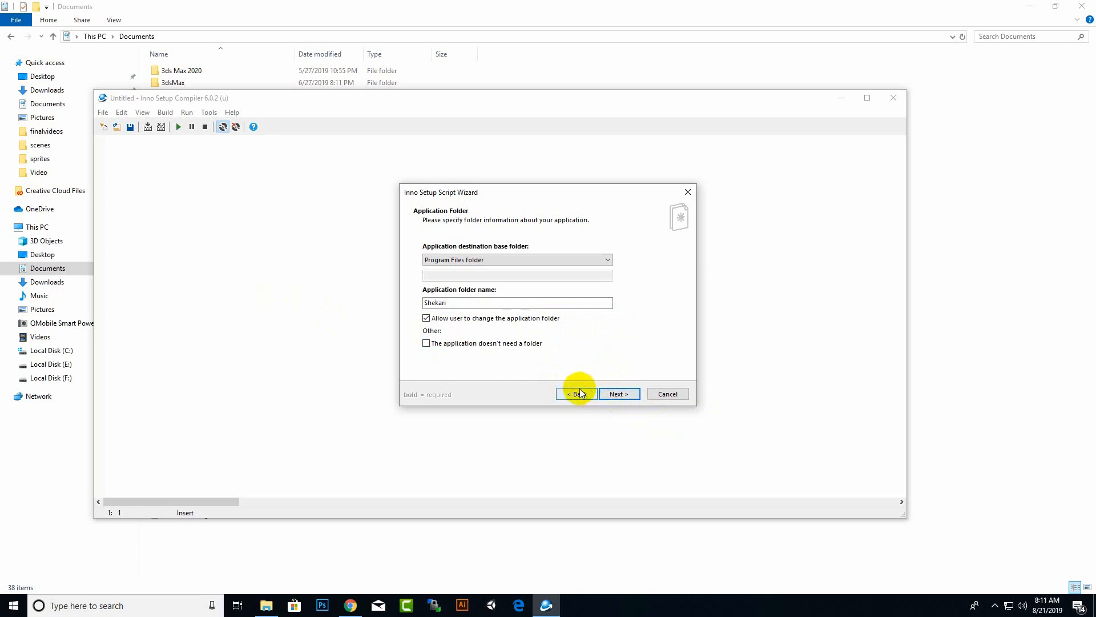
Keep Program Files folder as the destination base folder and advance to the Application Files page
click(461, 262)
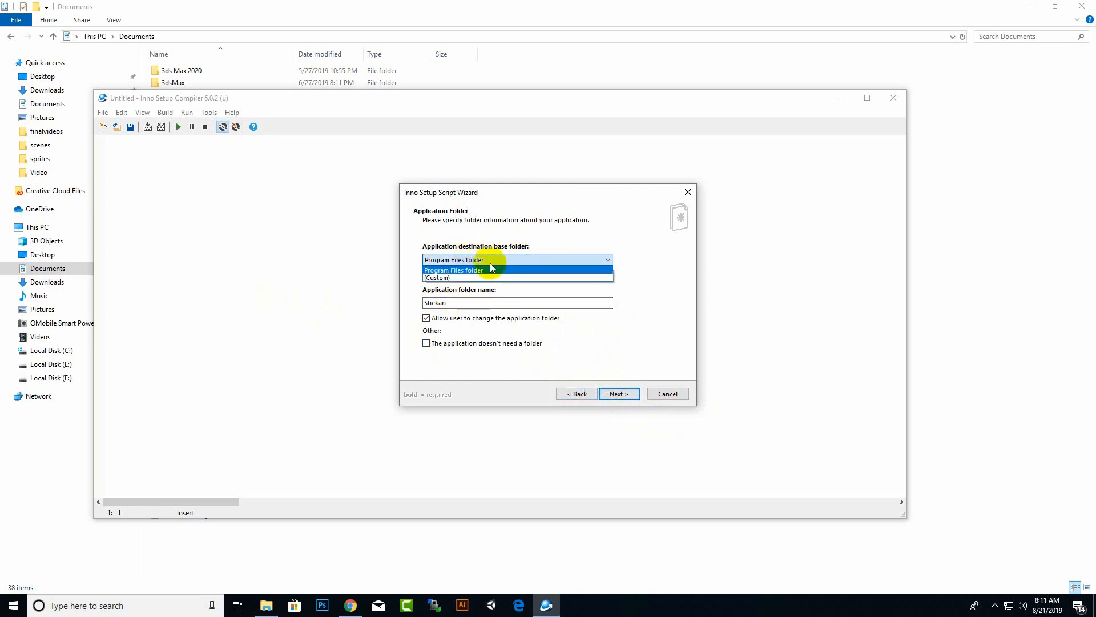
click(486, 261)
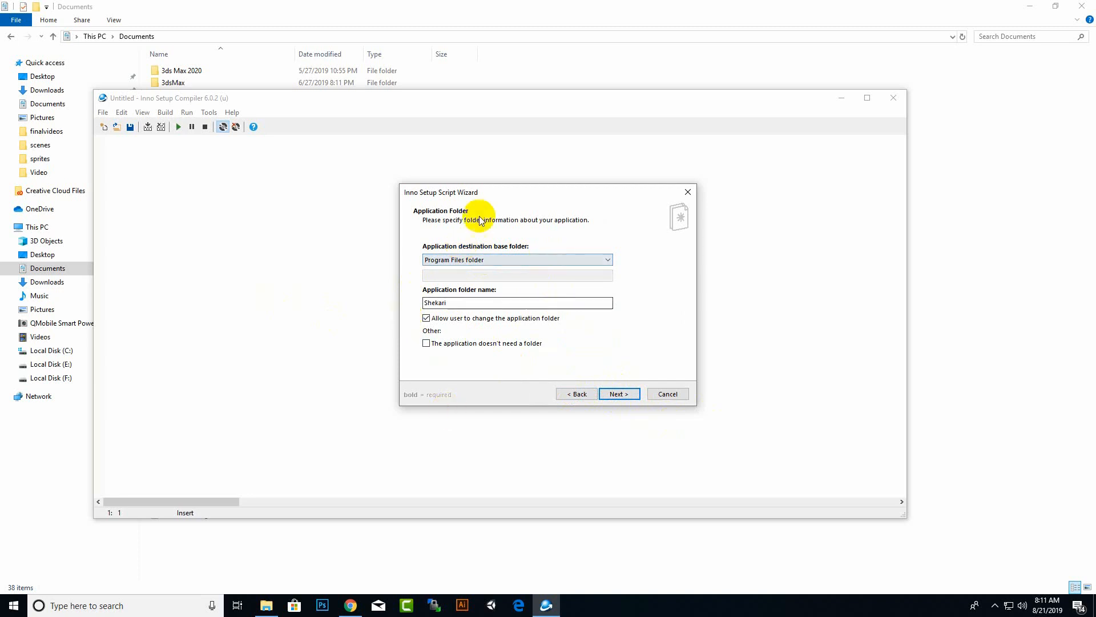
click(631, 396)
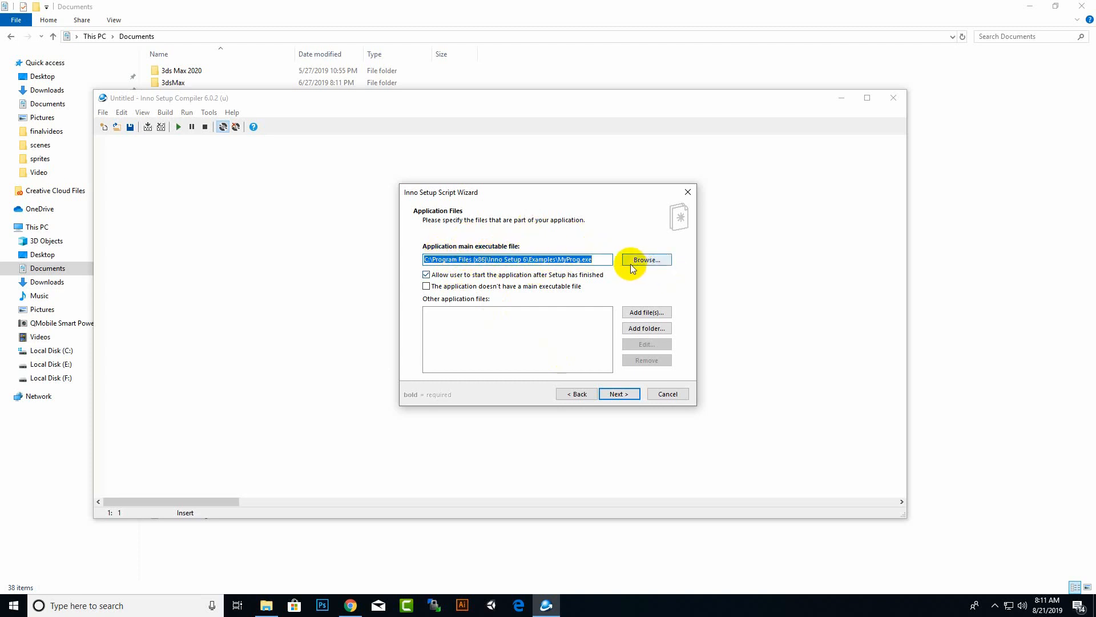
Examine the contents of Documents > Shekari > build in File Explorer, then return to the Inno Setup Script Wizard
click(379, 6)
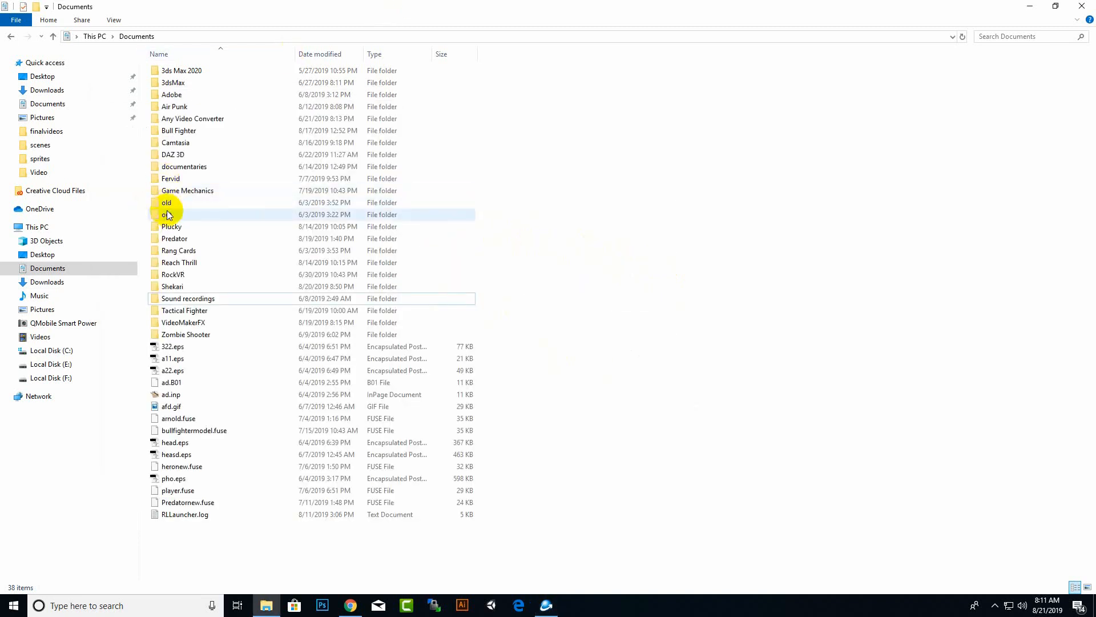
click(170, 288)
double_click(171, 287)
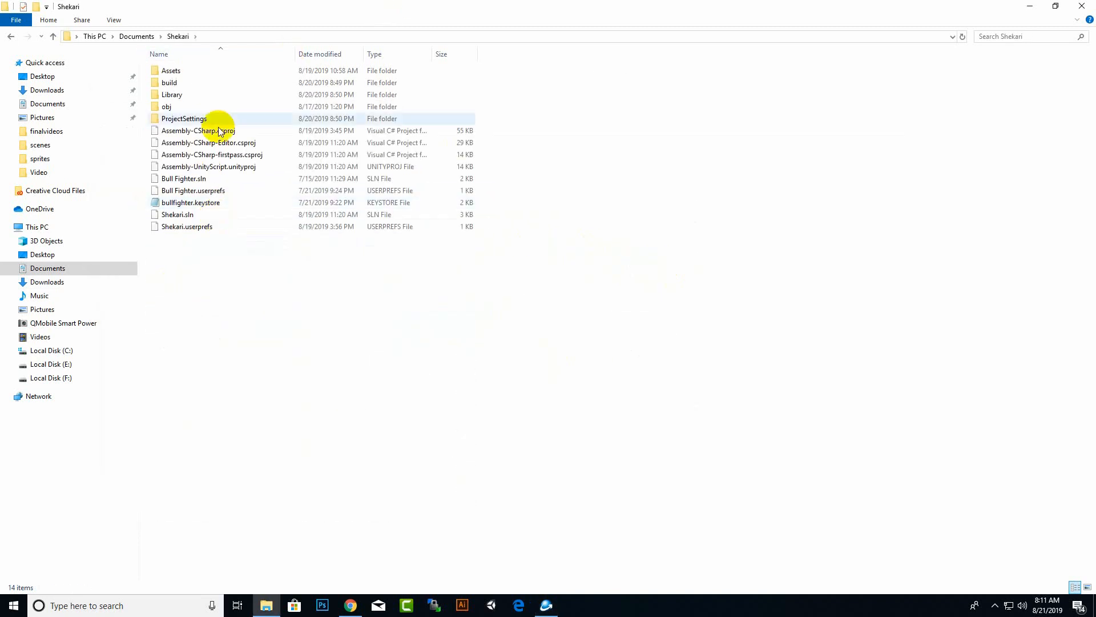
double_click(171, 71)
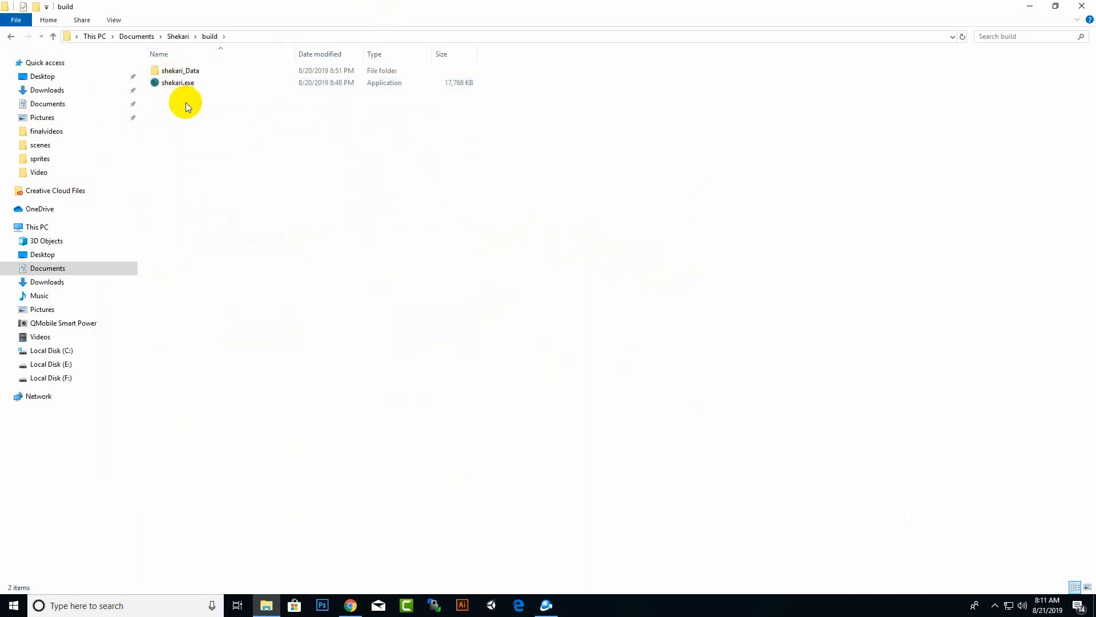
drag(226, 125, 171, 64)
click(217, 154)
click(179, 37)
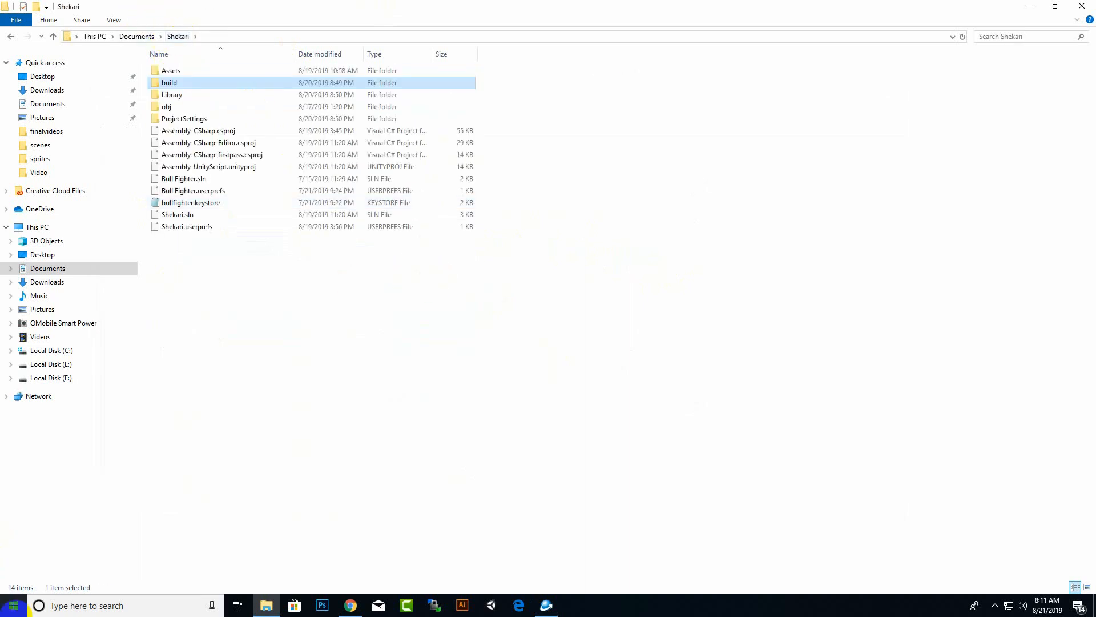
click(548, 605)
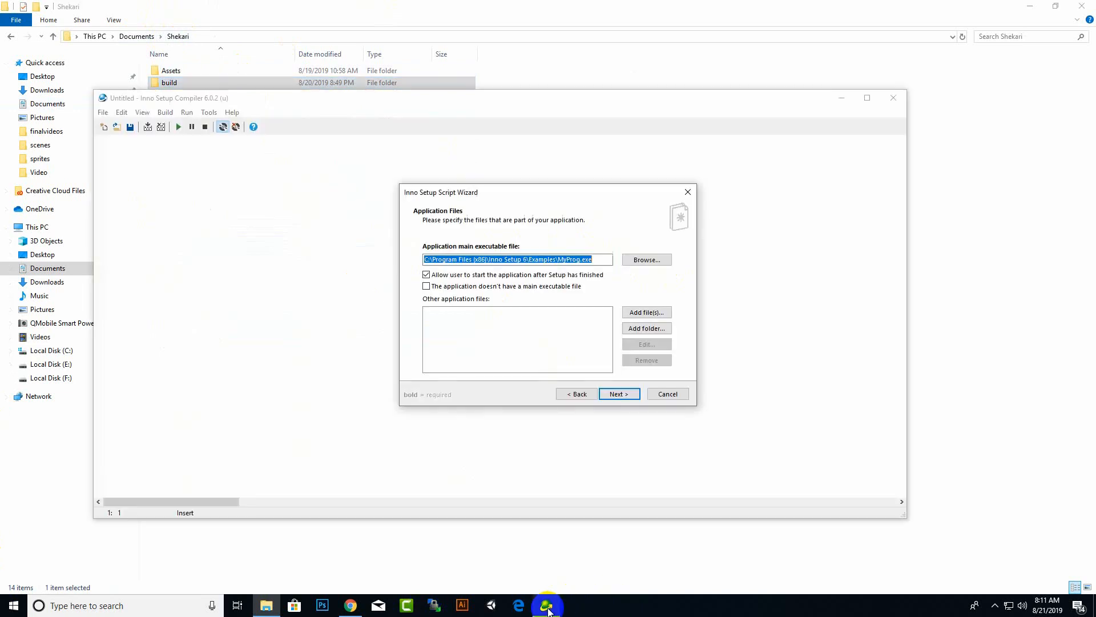
Set the application's main executable file to shekari.exe from Documents > Shekari > build
click(657, 262)
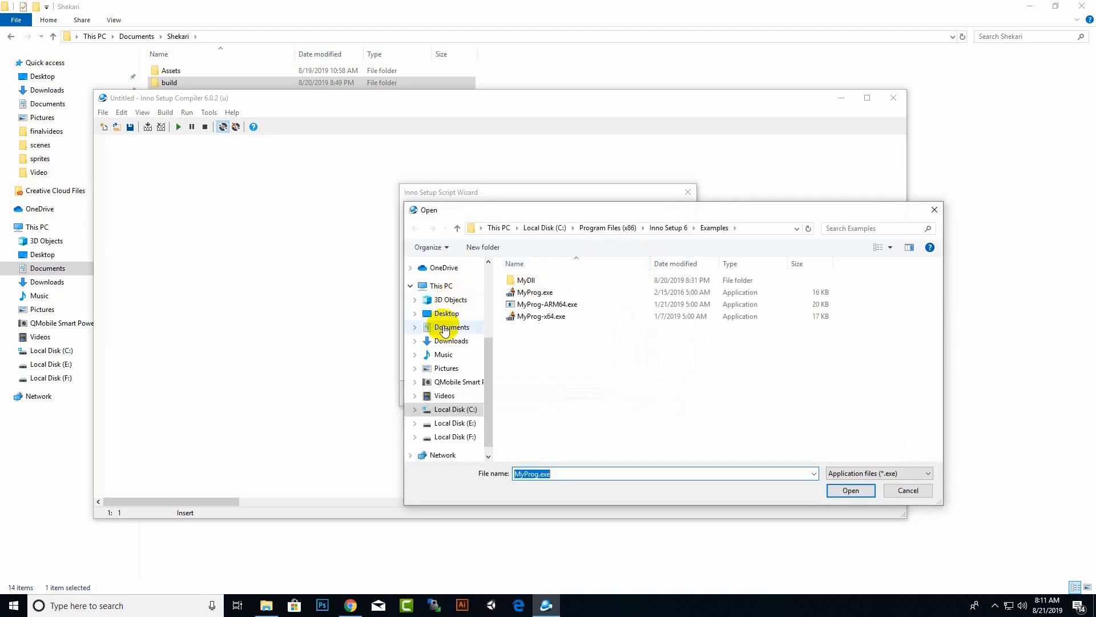
click(451, 330)
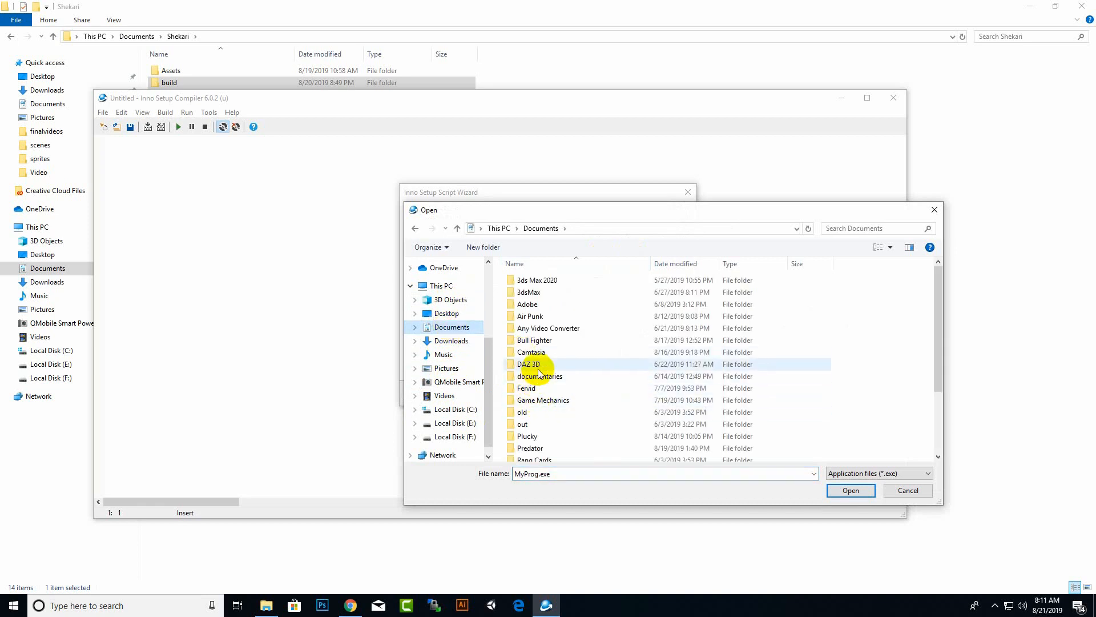
scroll(543, 366, down, 3)
click(540, 407)
double_click(540, 407)
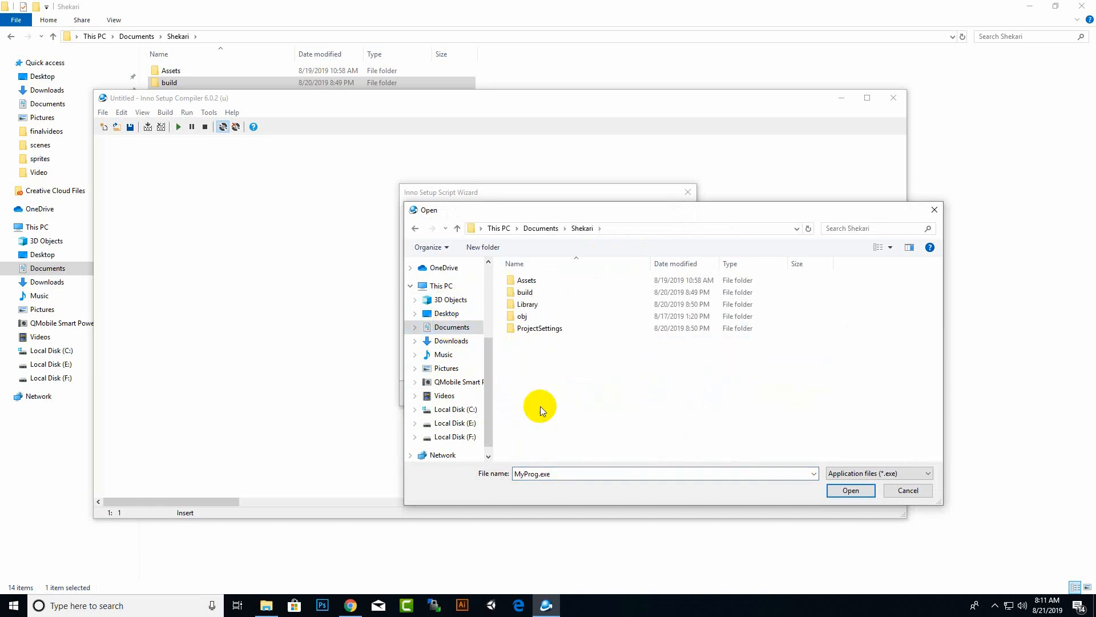
double_click(536, 292)
click(527, 293)
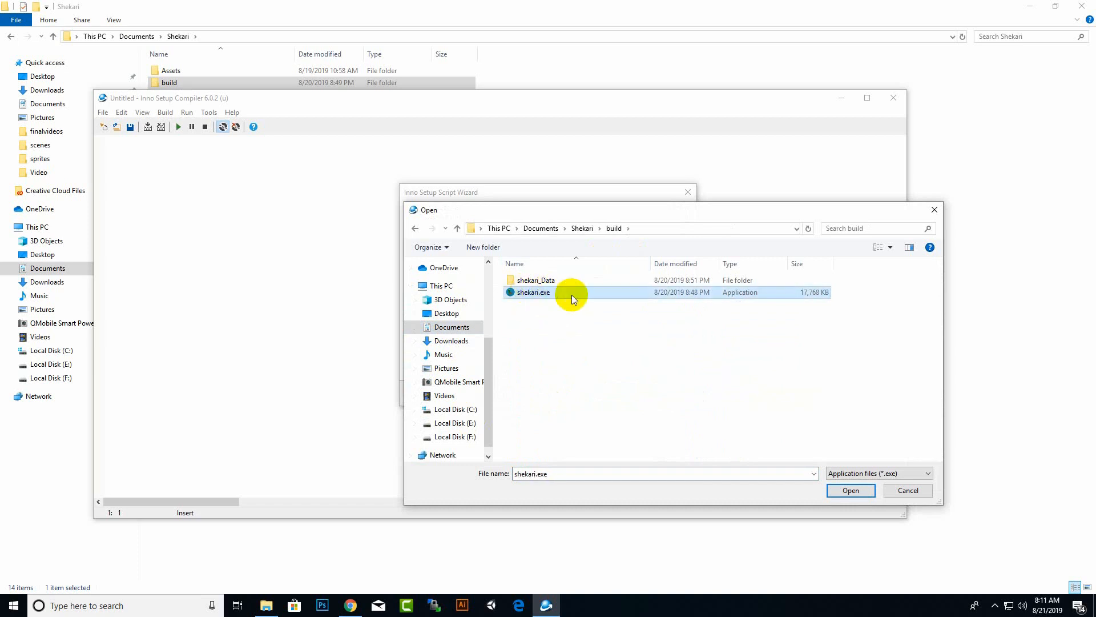
double_click(543, 293)
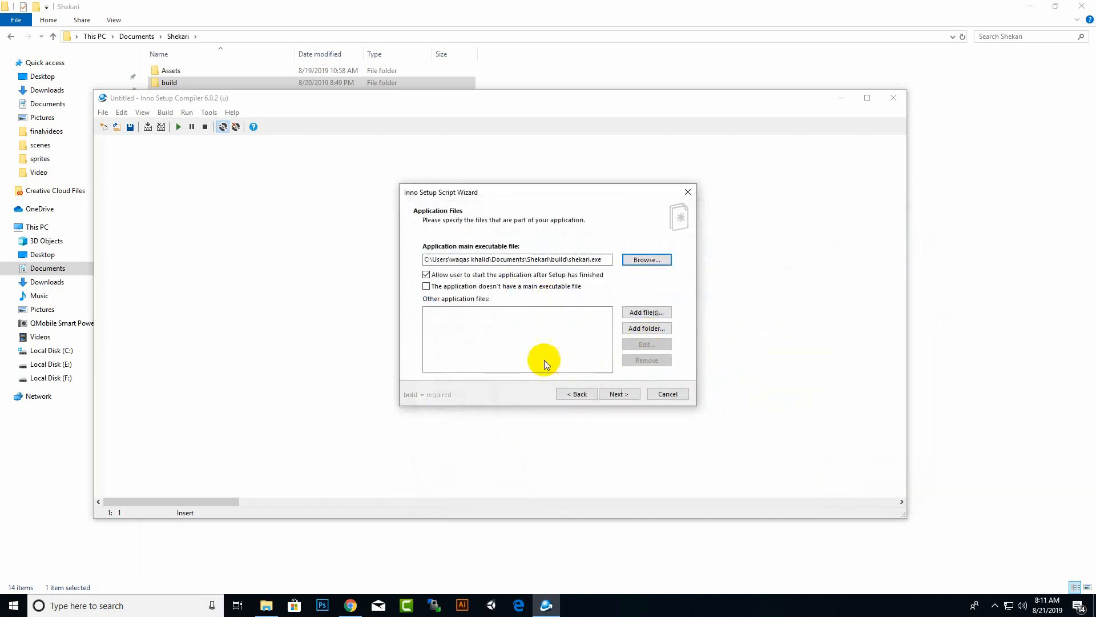
Add the Documents > Shekari > build folder with its subfolders to the other application files and advance to the Application Shortcuts page
click(647, 328)
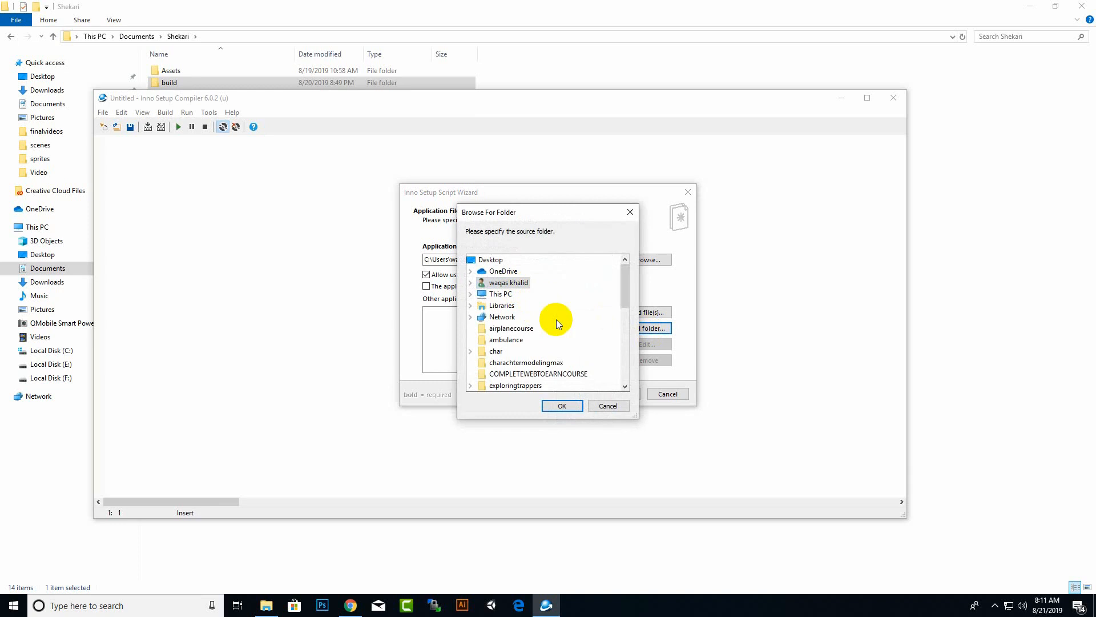
scroll(556, 319, down, 8)
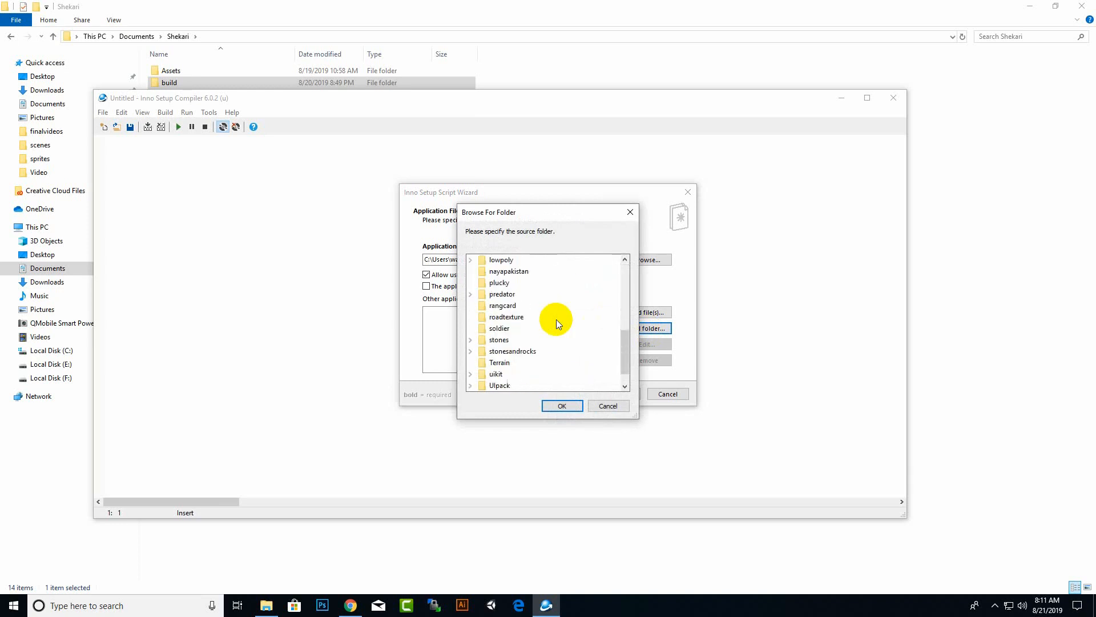
scroll(556, 323, down, 1)
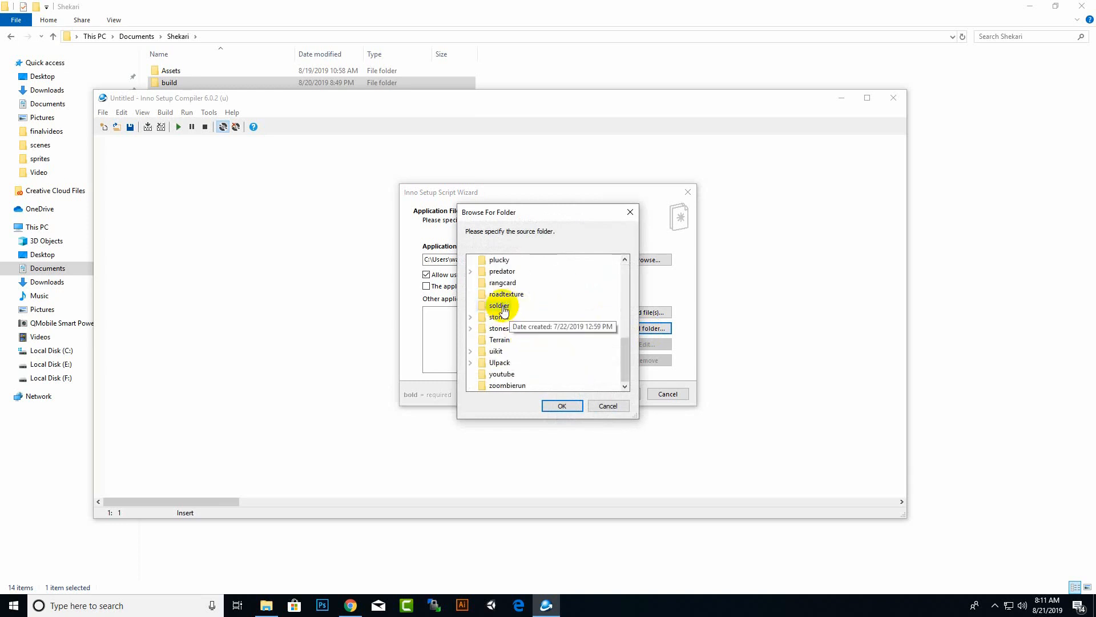
scroll(517, 337, up, 10)
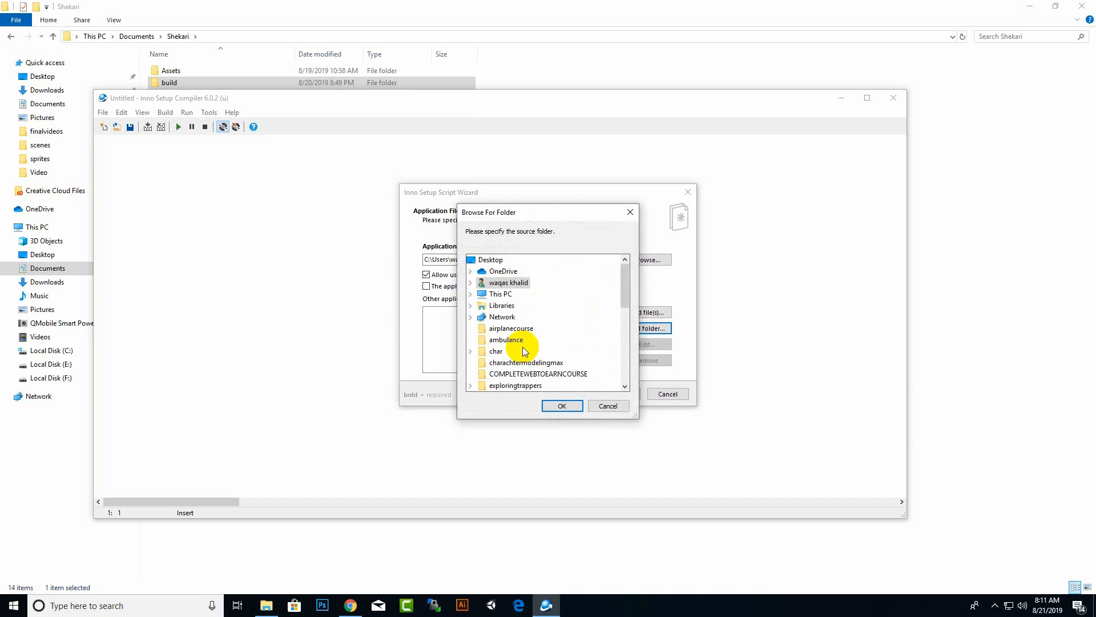
click(470, 293)
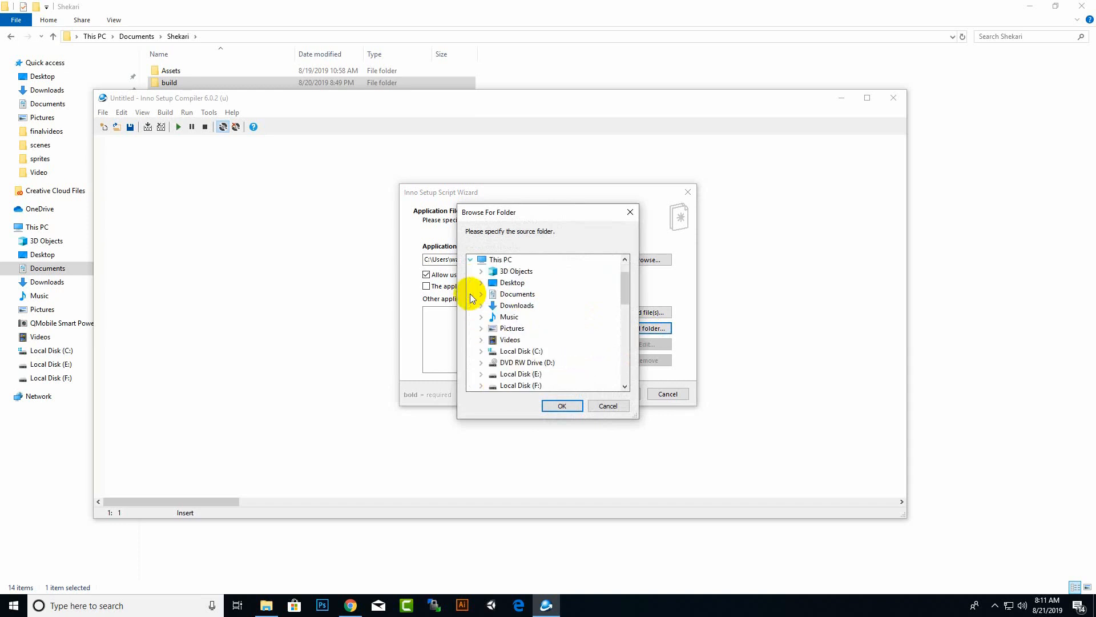
double_click(518, 294)
scroll(559, 361, down, 1)
scroll(559, 361, down, 2)
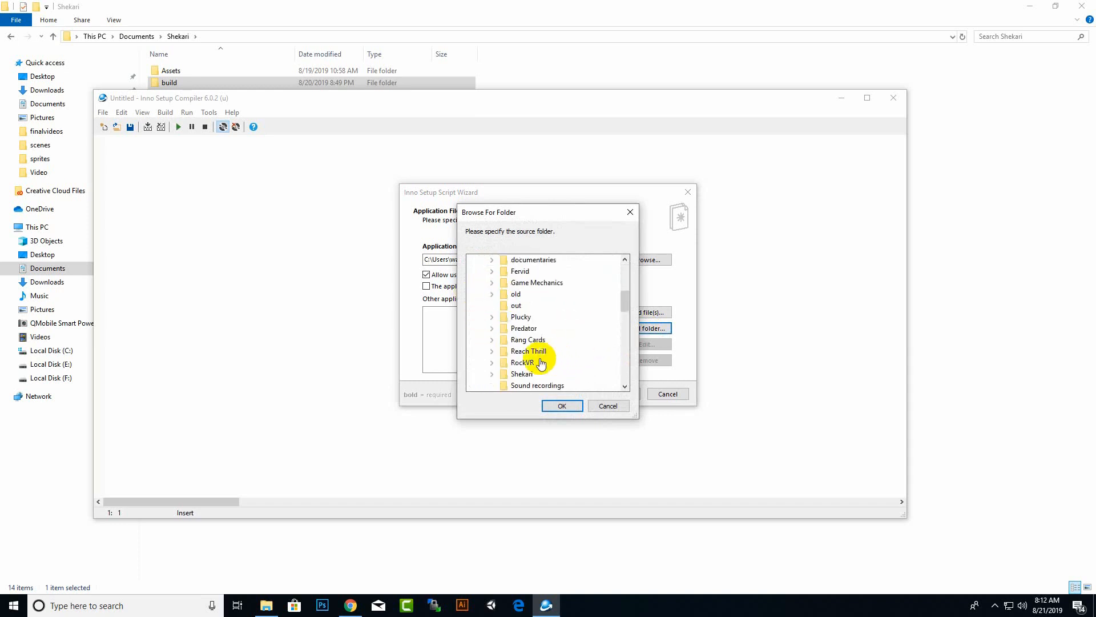
double_click(521, 375)
scroll(548, 354, down, 2)
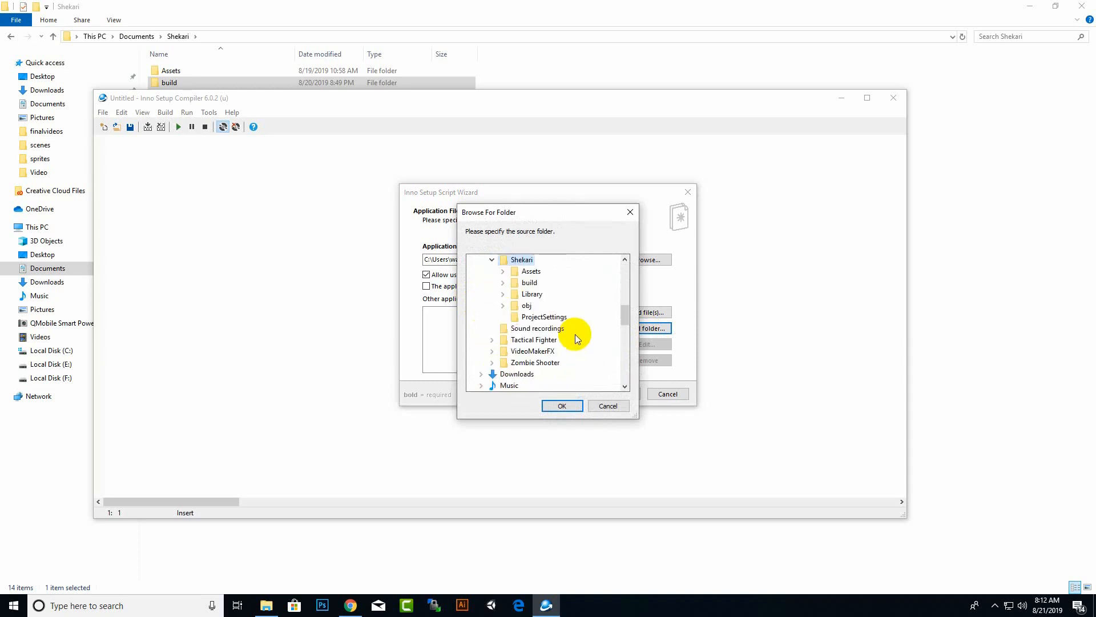
double_click(530, 281)
scroll(545, 291, up, 3)
scroll(597, 368, down, 2)
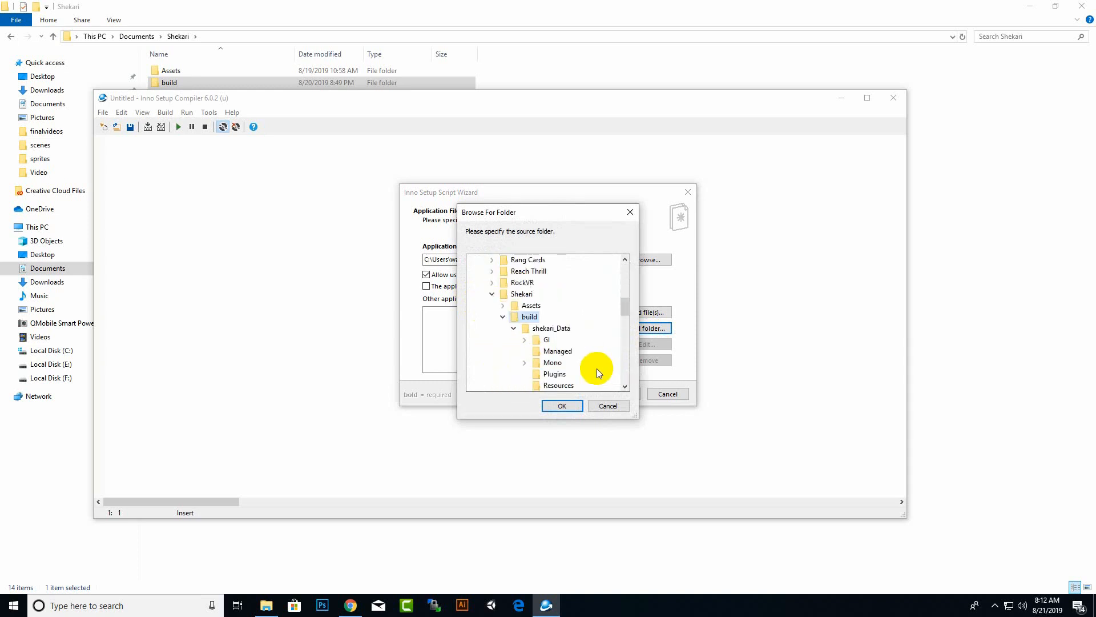
click(571, 407)
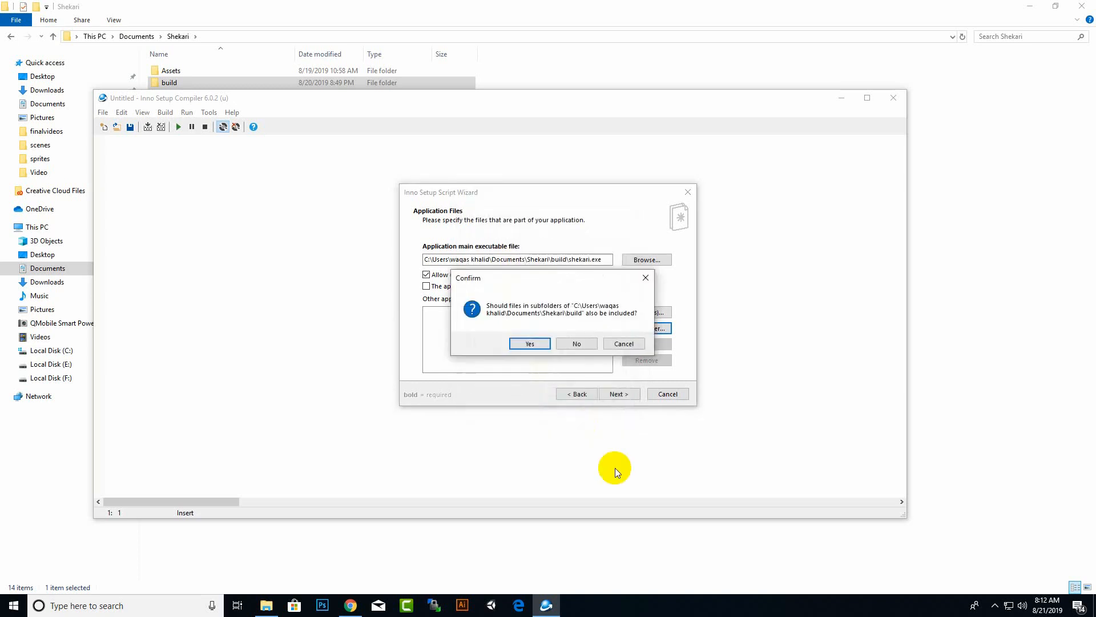
click(530, 343)
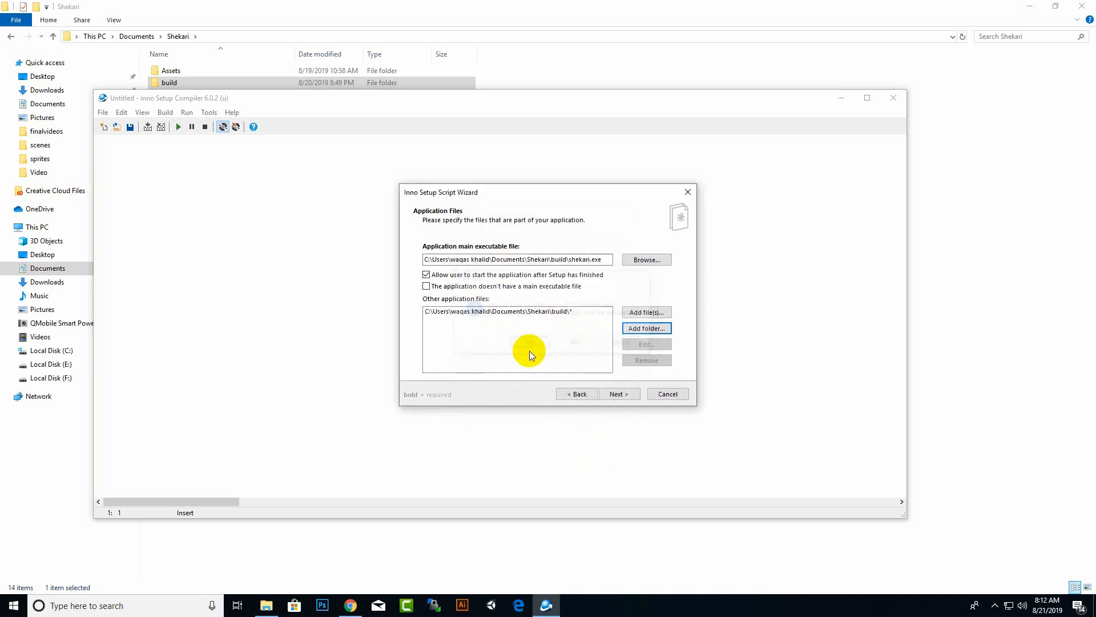
click(615, 394)
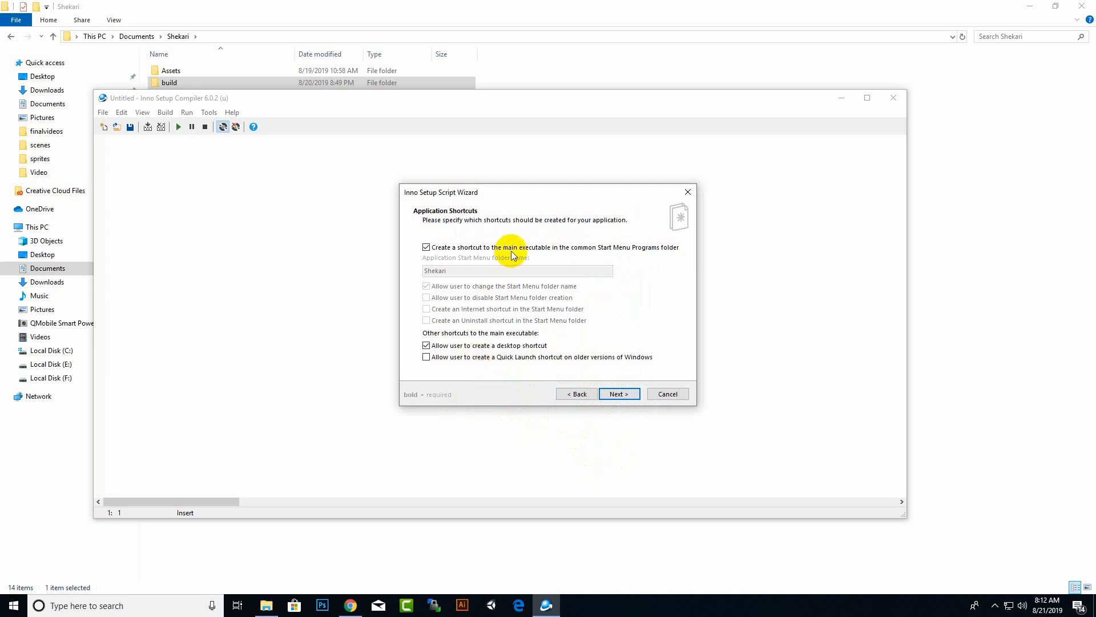
Keep the common Start Menu Programs shortcut and desktop shortcut options, allow a Quick Launch shortcut, and advance to the Application Documentation page
click(995, 605)
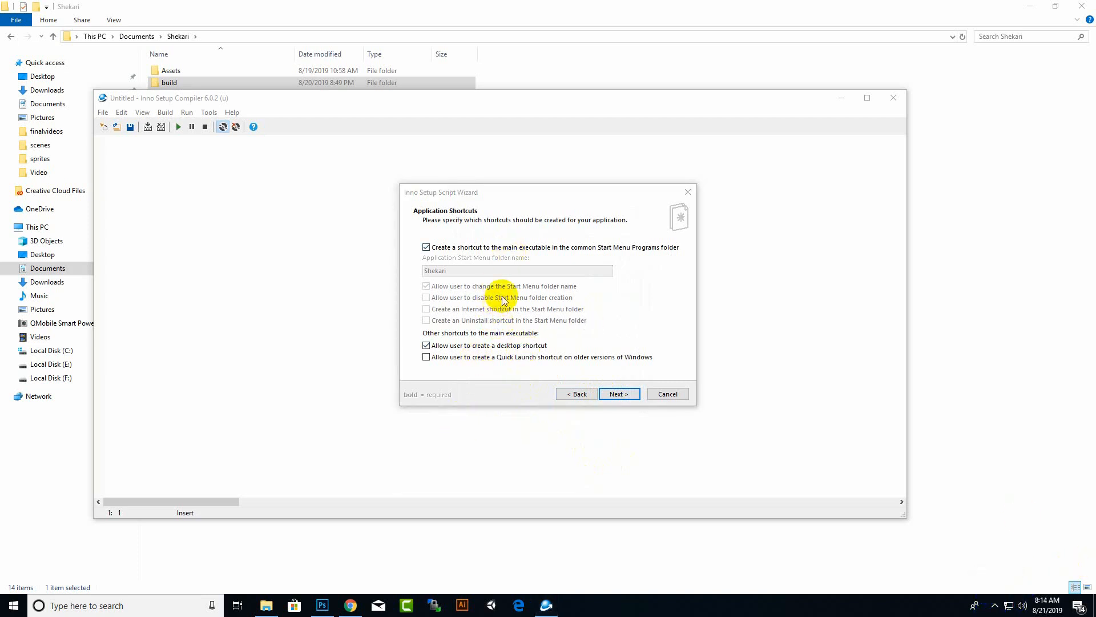
click(430, 251)
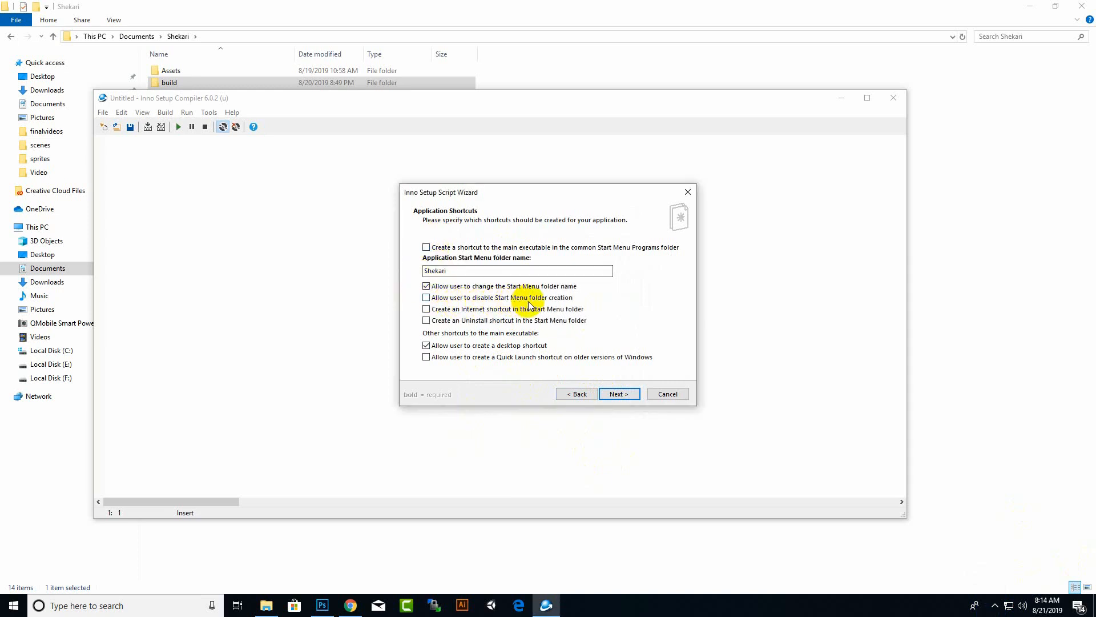
click(460, 298)
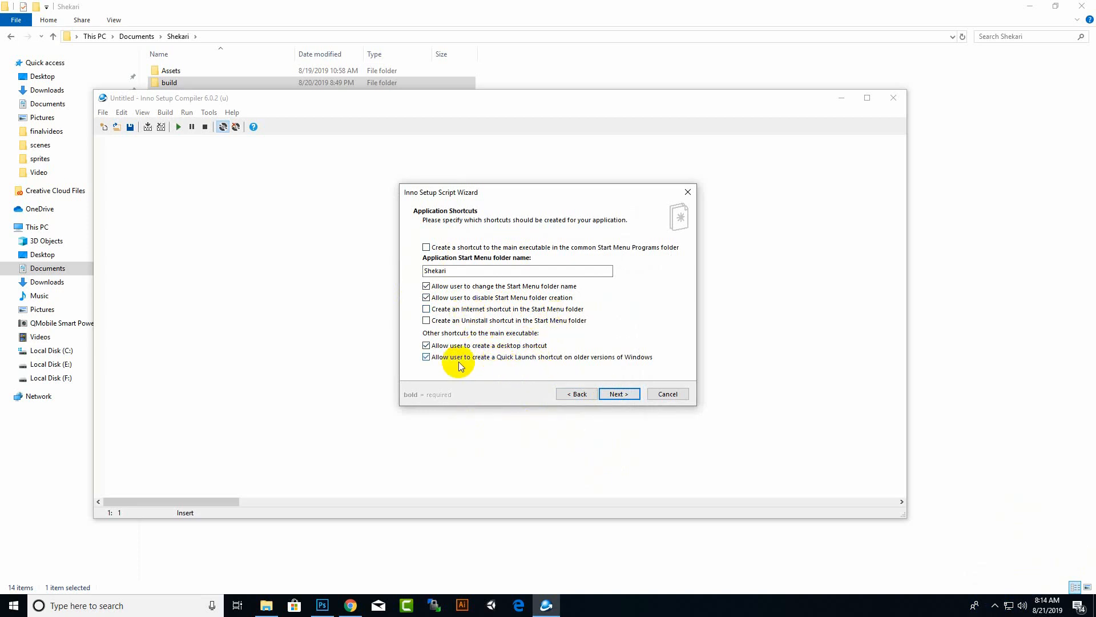
click(434, 357)
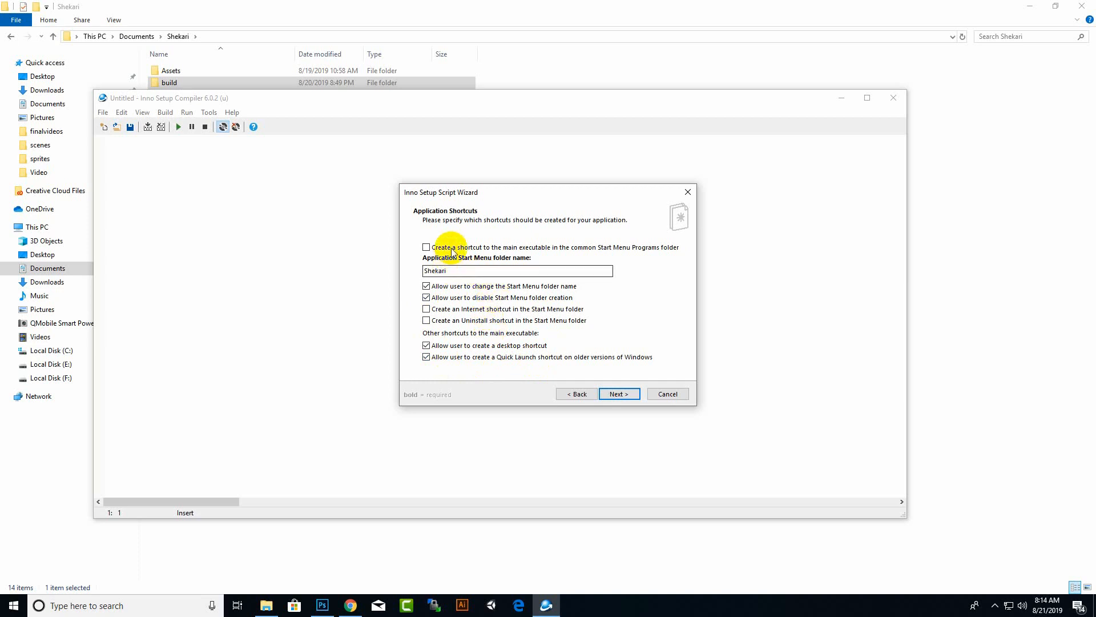
click(617, 251)
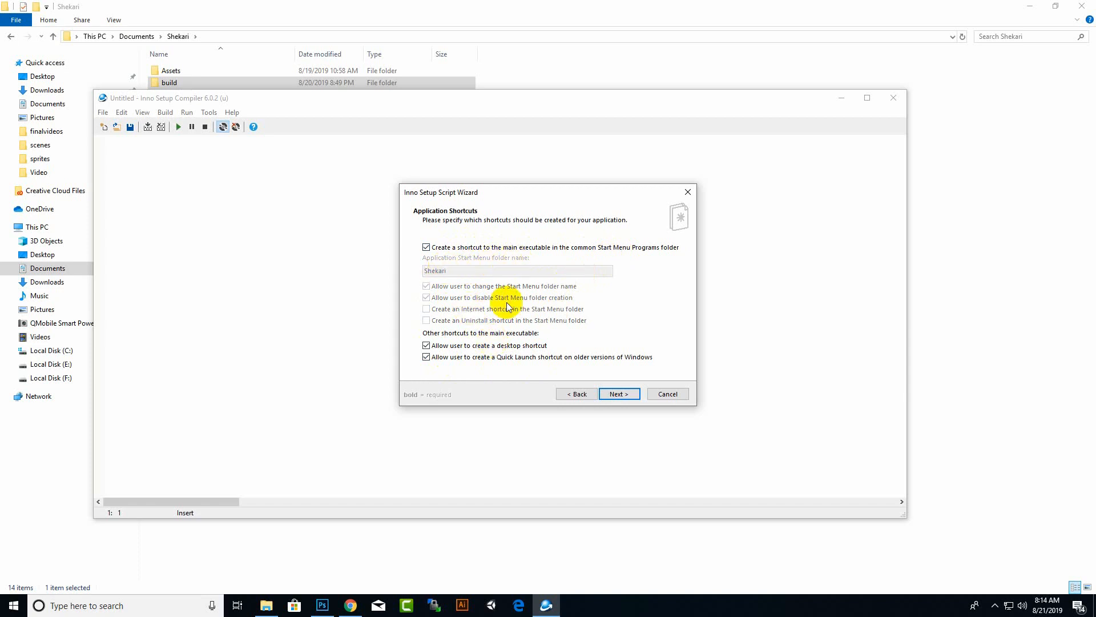
click(625, 397)
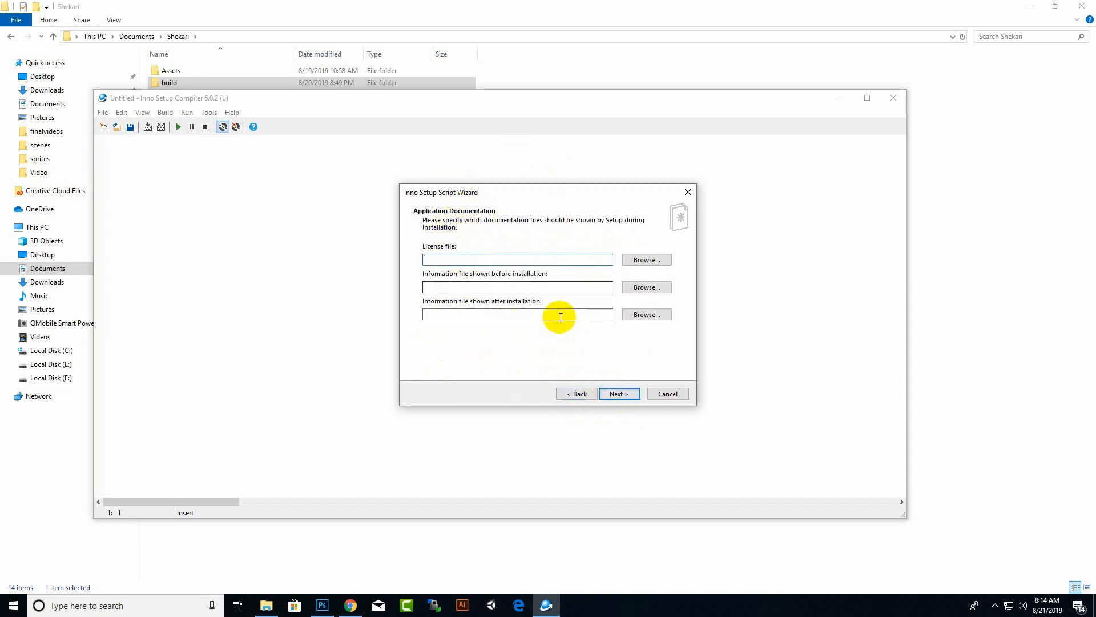
Leave the documentation files empty and keep the administrative install mode for all users
click(631, 396)
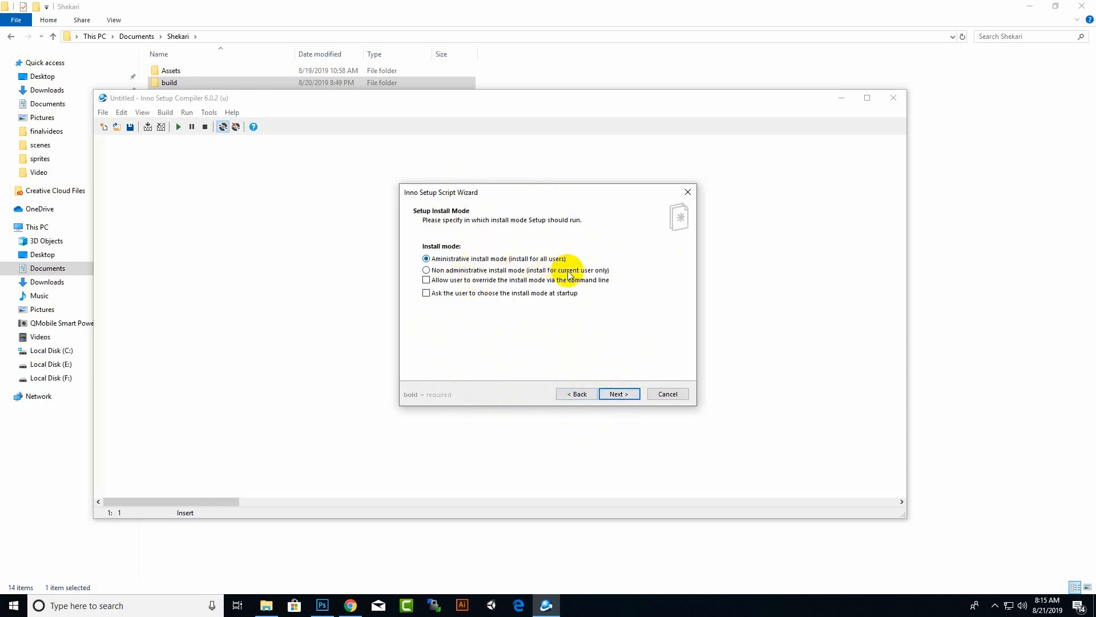
click(608, 395)
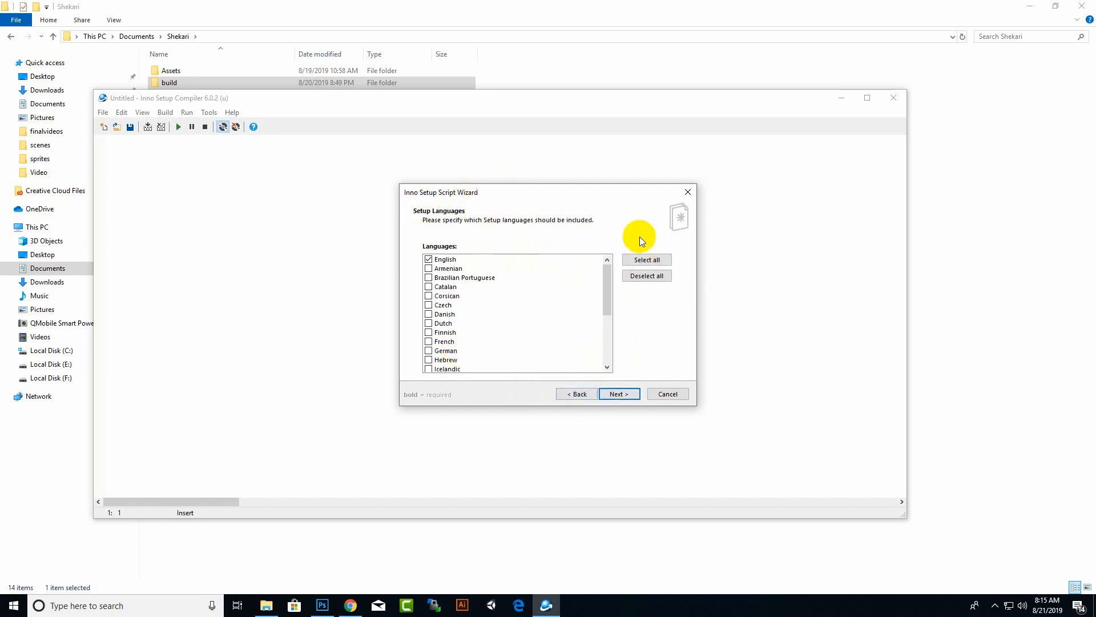
Include only English as the Setup language and advance to the Compiler Settings page
click(647, 260)
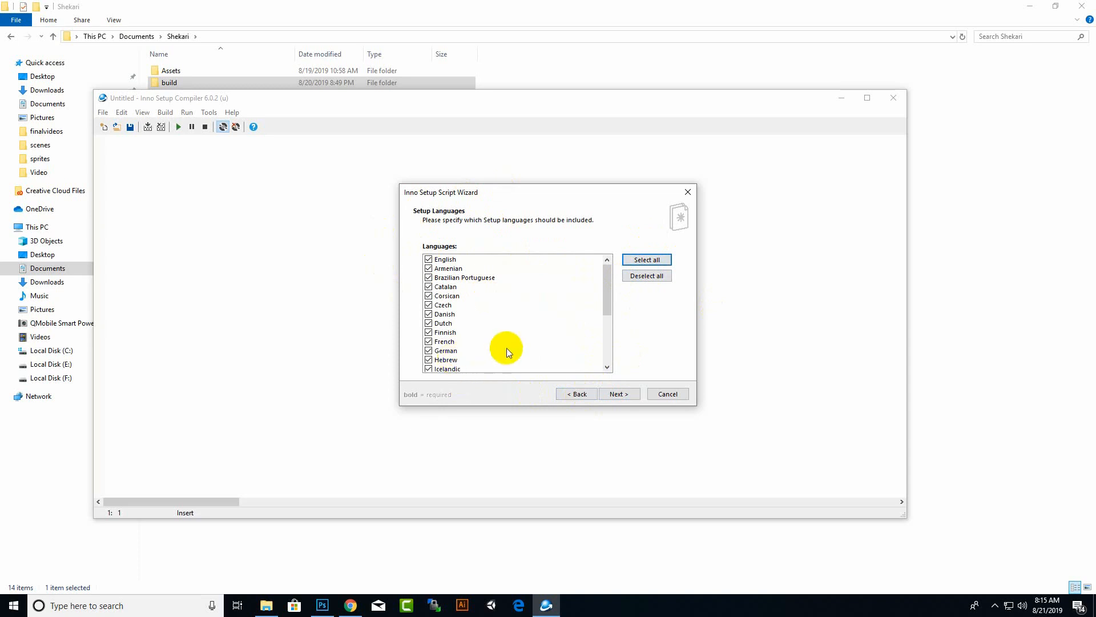
scroll(542, 325, down, 4)
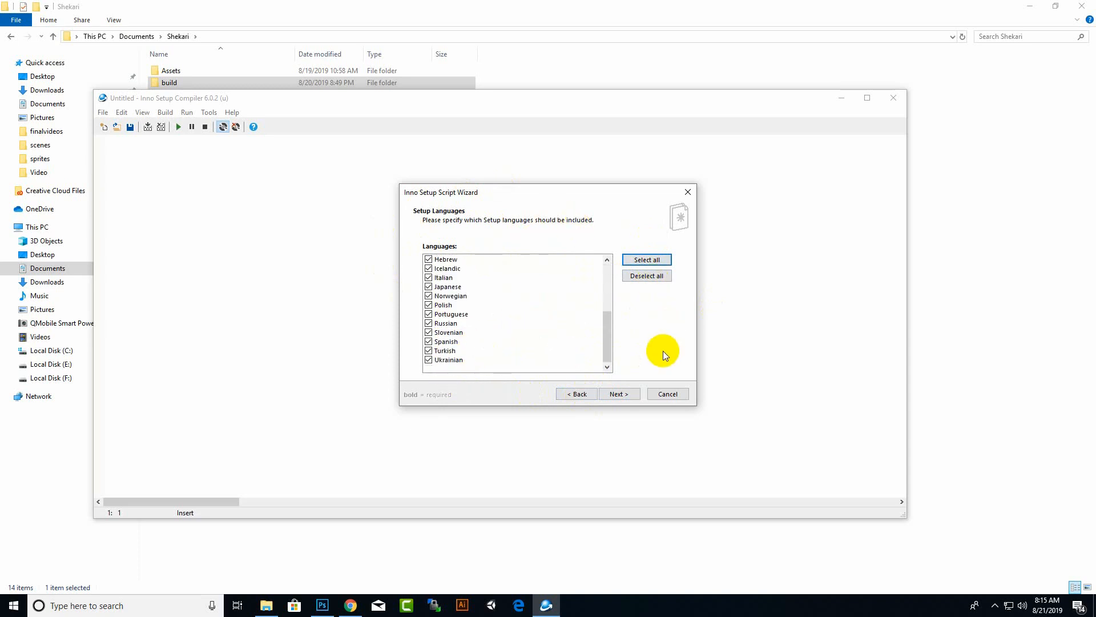
scroll(507, 349, up, 4)
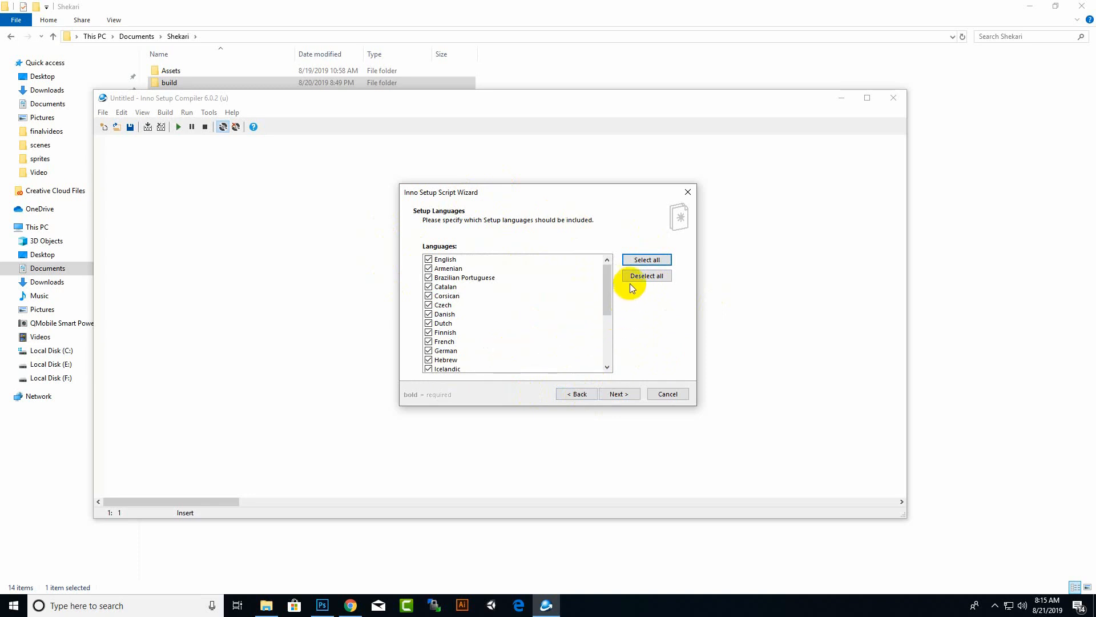
click(644, 277)
click(429, 260)
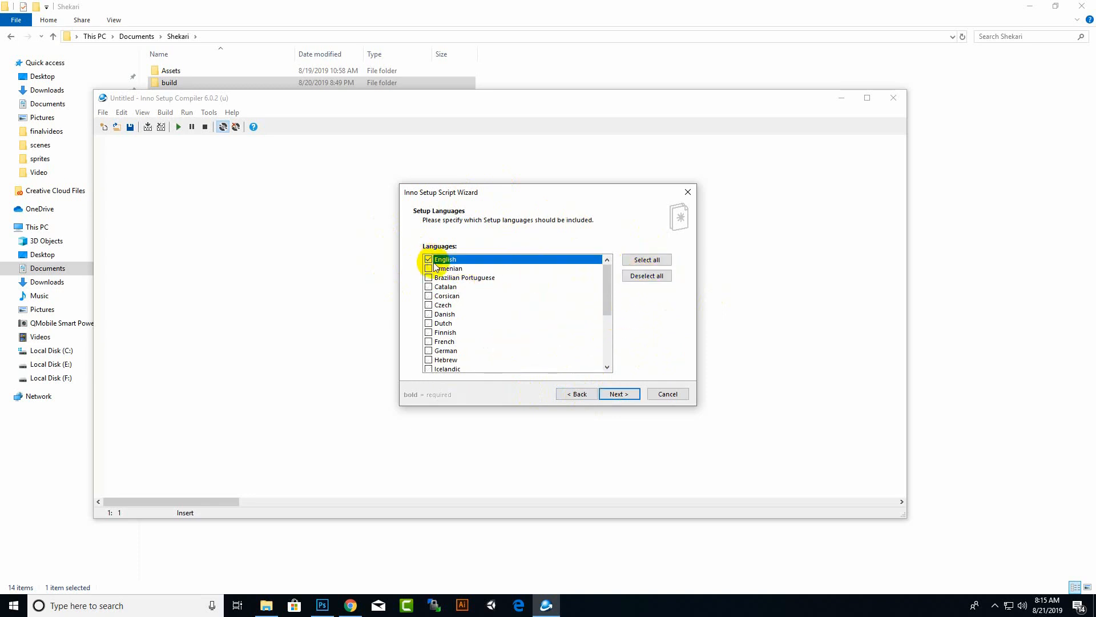
click(619, 394)
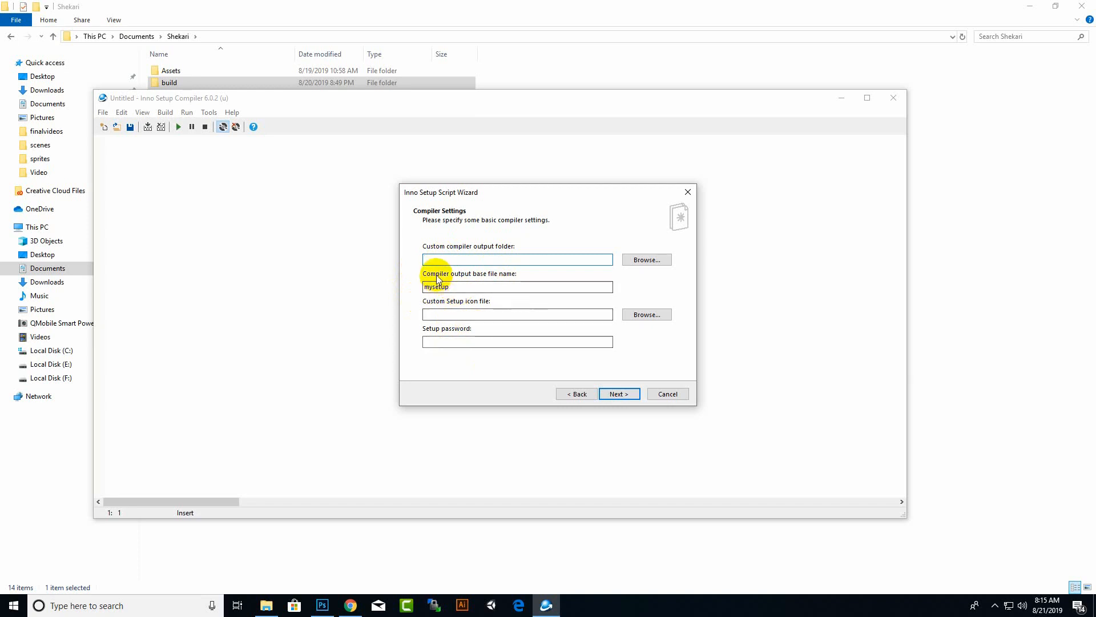
Set the compiler output base file name to Shekari Setup and finish the script wizard with #define compiler directives enabled
click(454, 286)
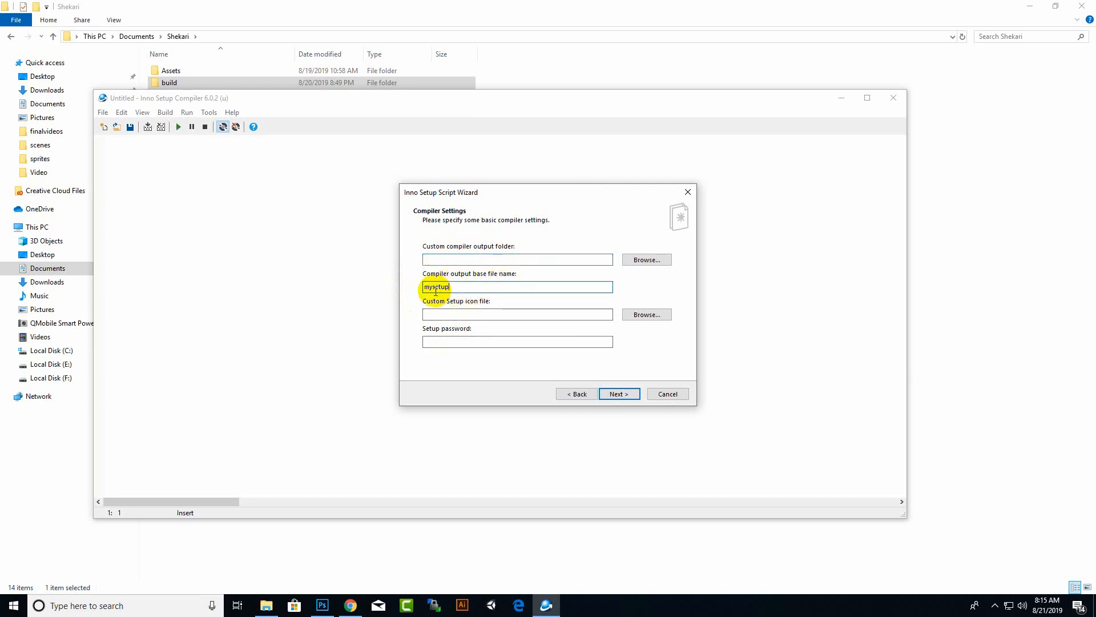
drag(436, 287, 396, 287)
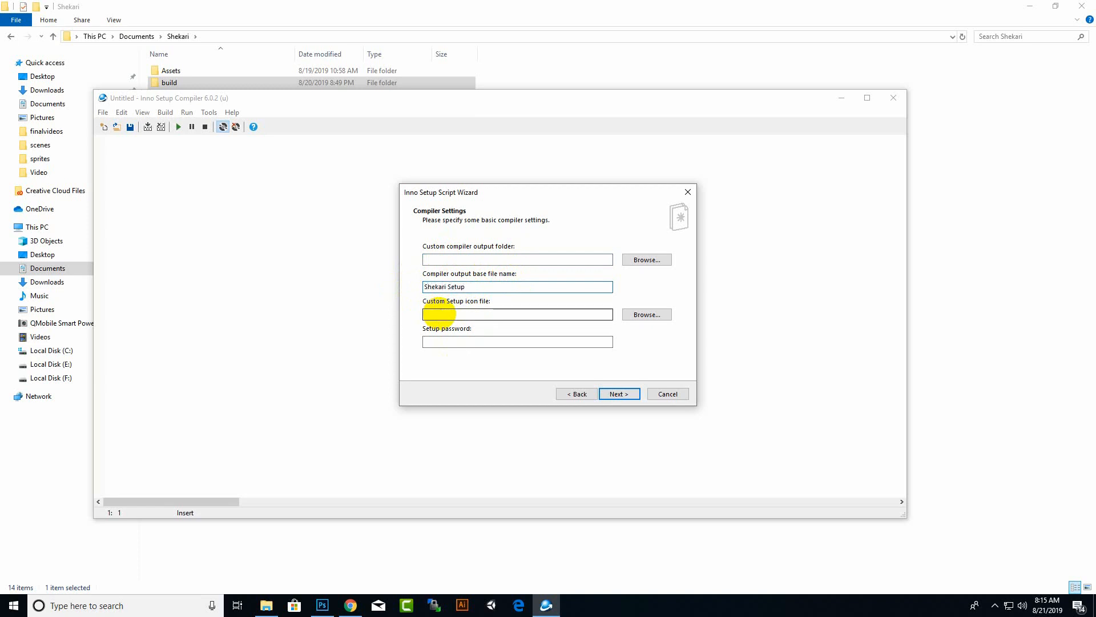
click(617, 395)
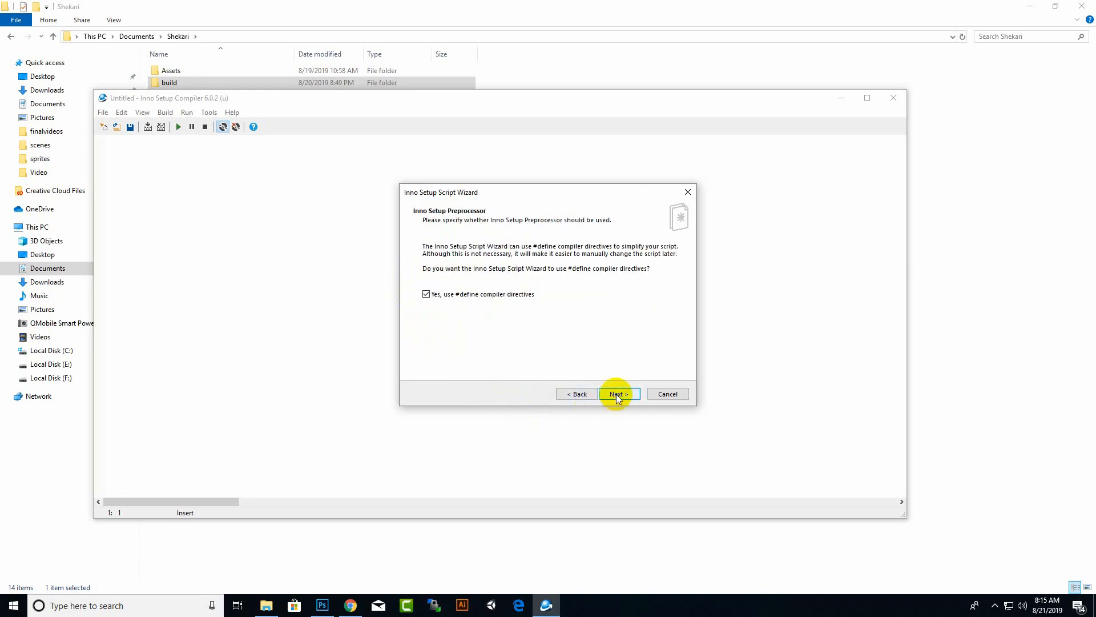
click(616, 394)
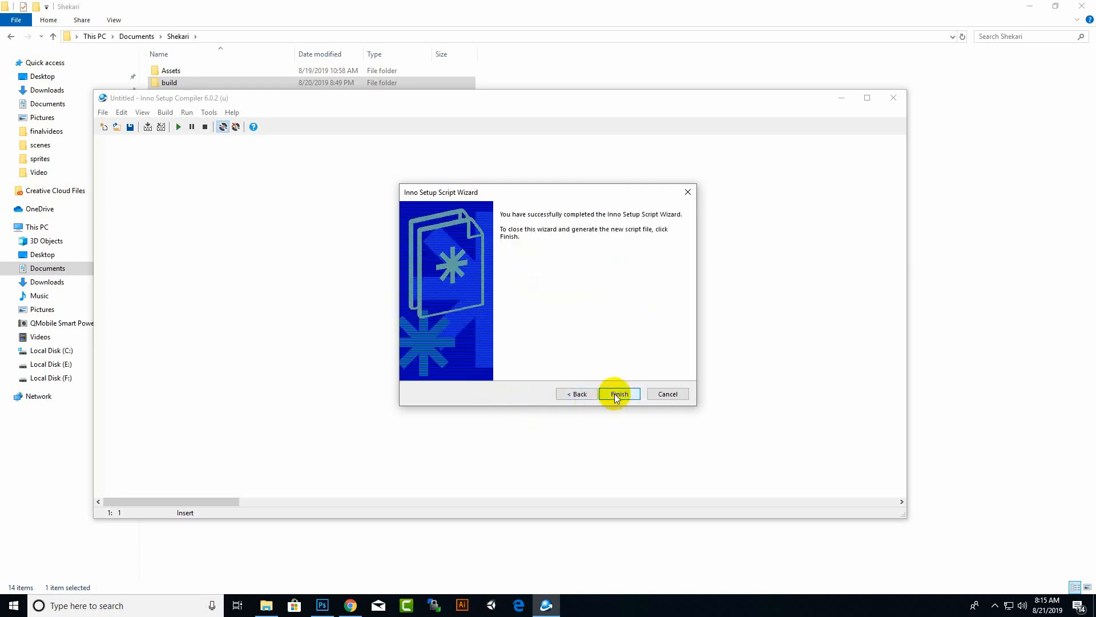
click(620, 394)
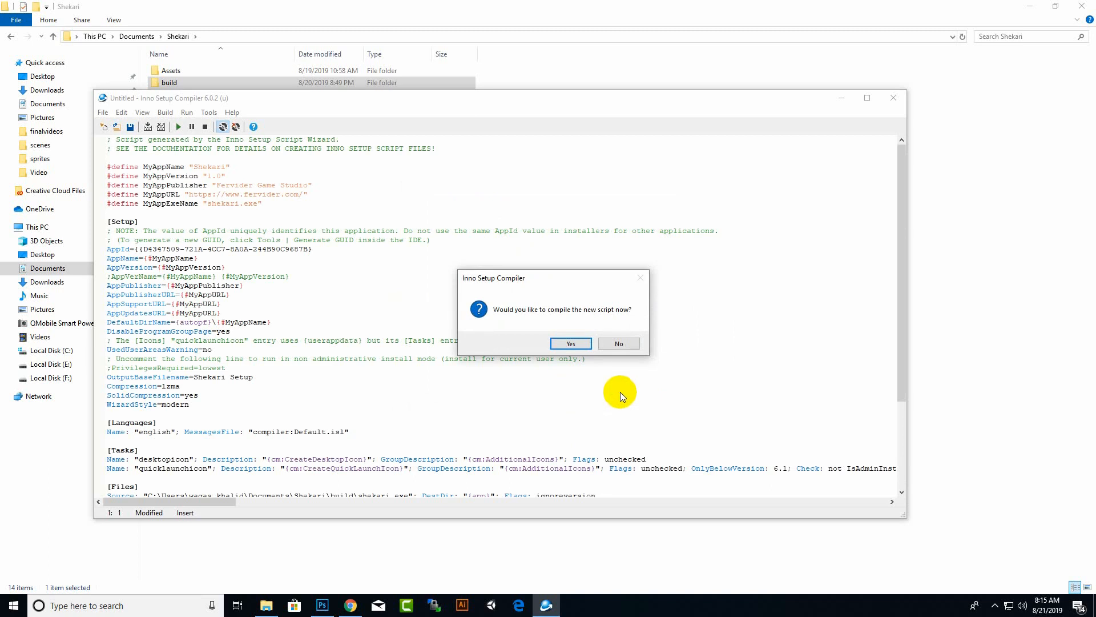
Compile the new script, saving it as Setup ISS in Documents > Shekari > build
click(558, 344)
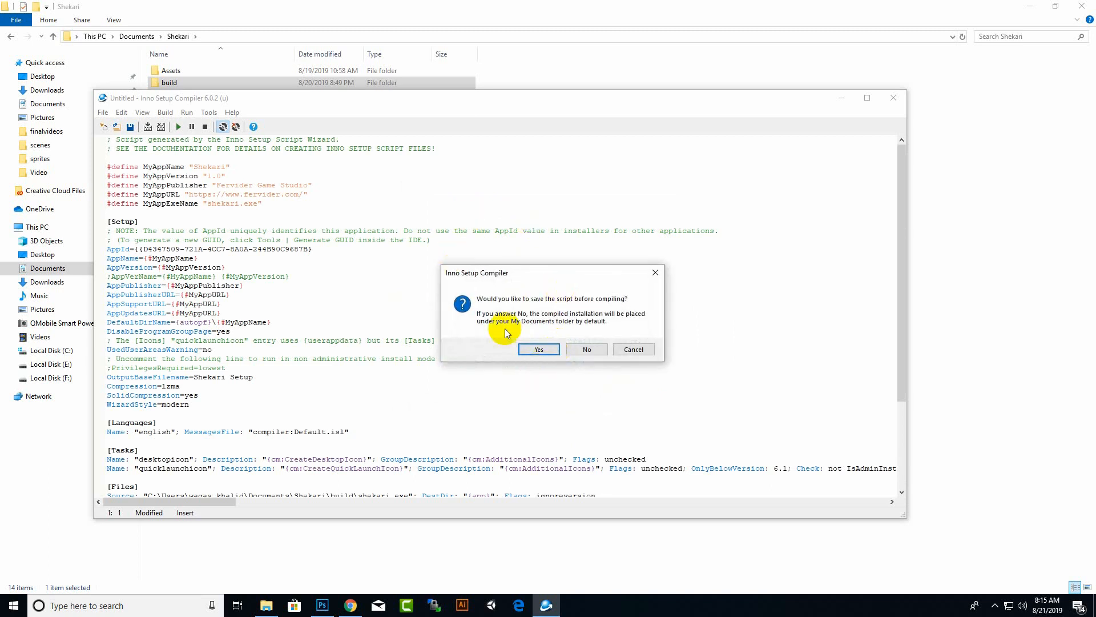
click(539, 349)
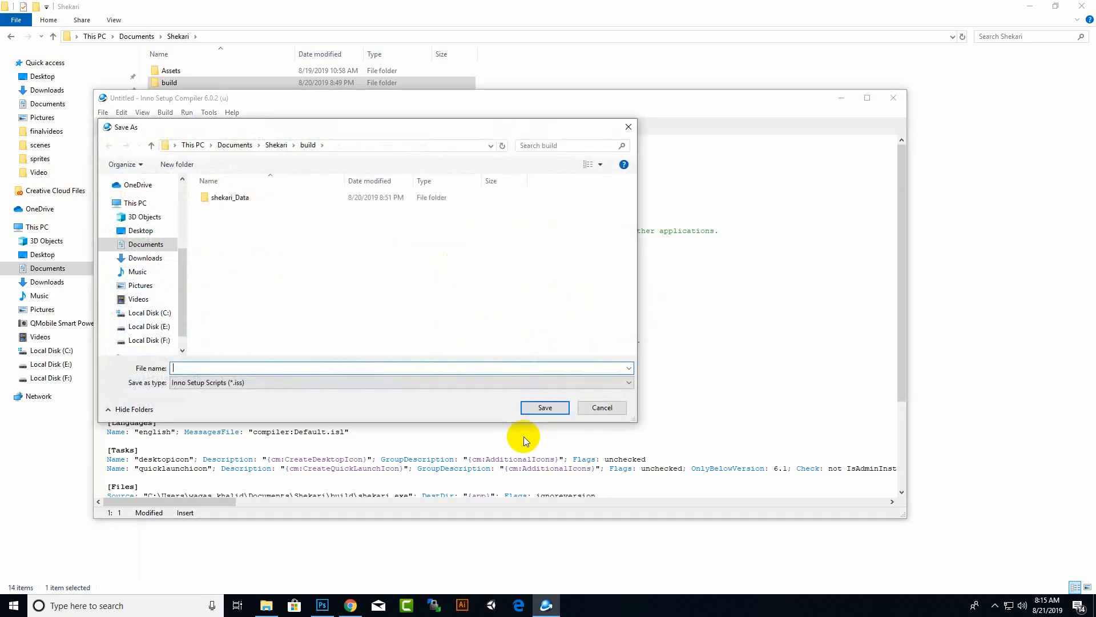
drag(545, 128, 840, 187)
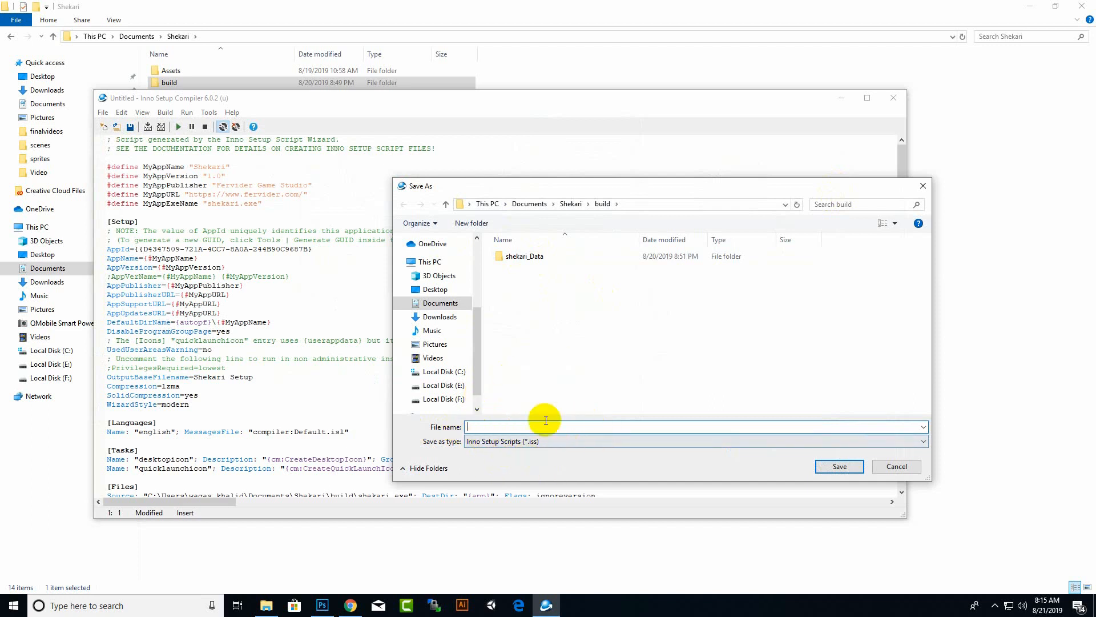
click(514, 428)
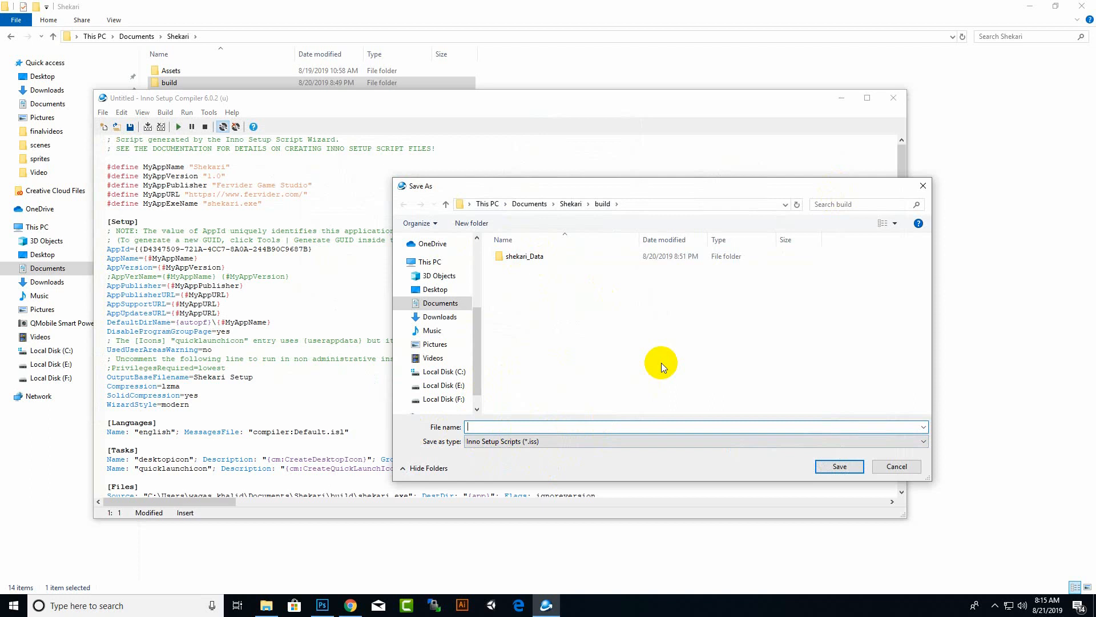
text(Setup ISS)
click(830, 470)
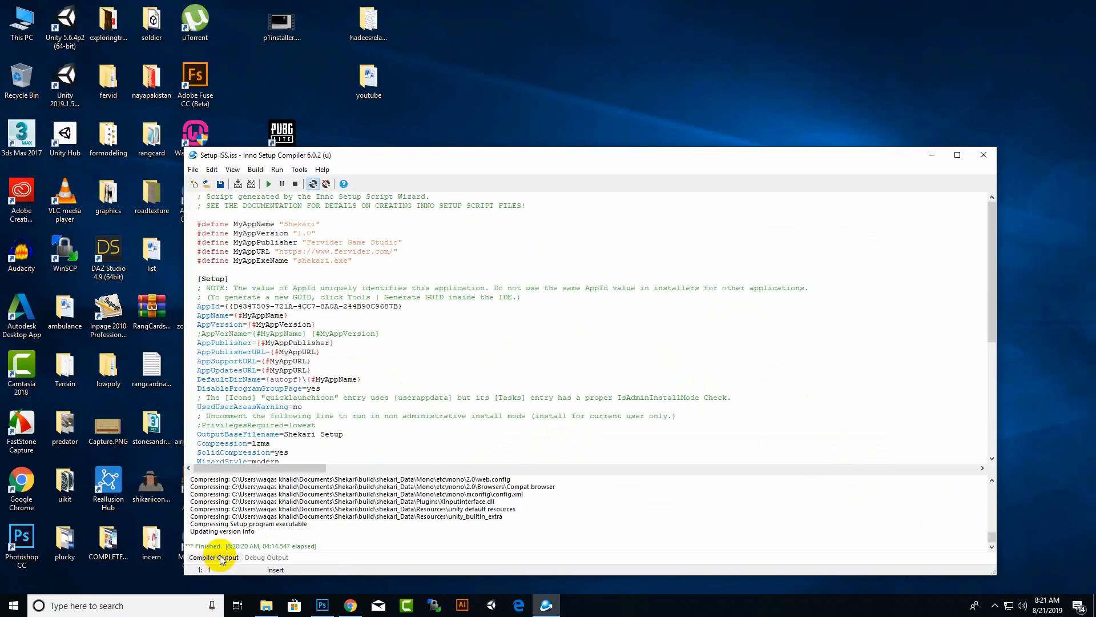
Open the Documents > Shekari > build > Output folder in File Explorer
click(29, 27)
double_click(30, 27)
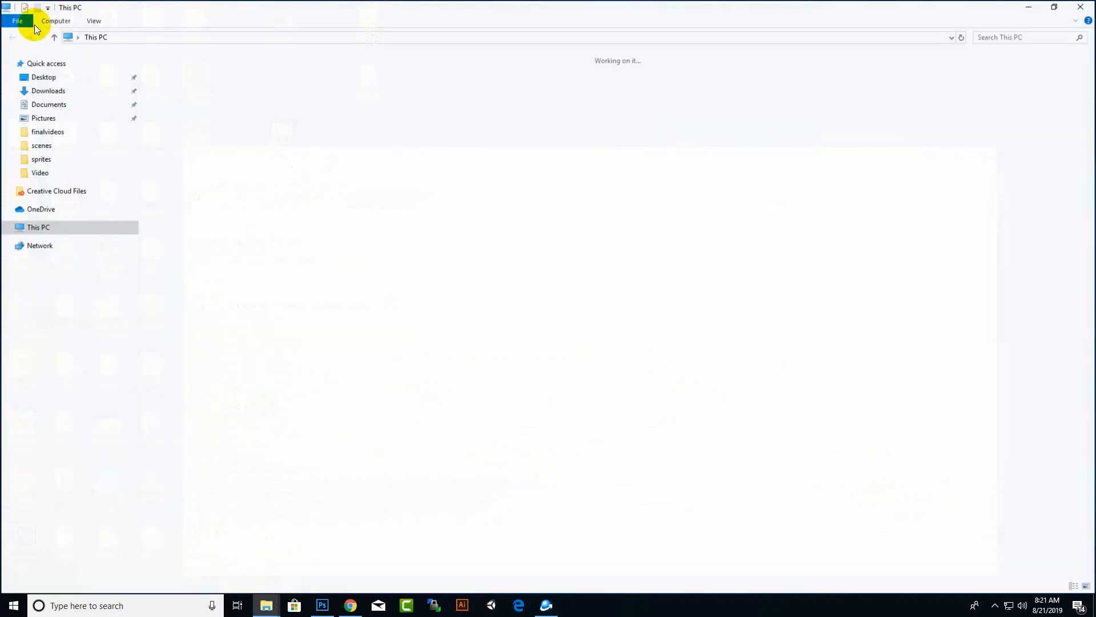
click(40, 108)
double_click(185, 282)
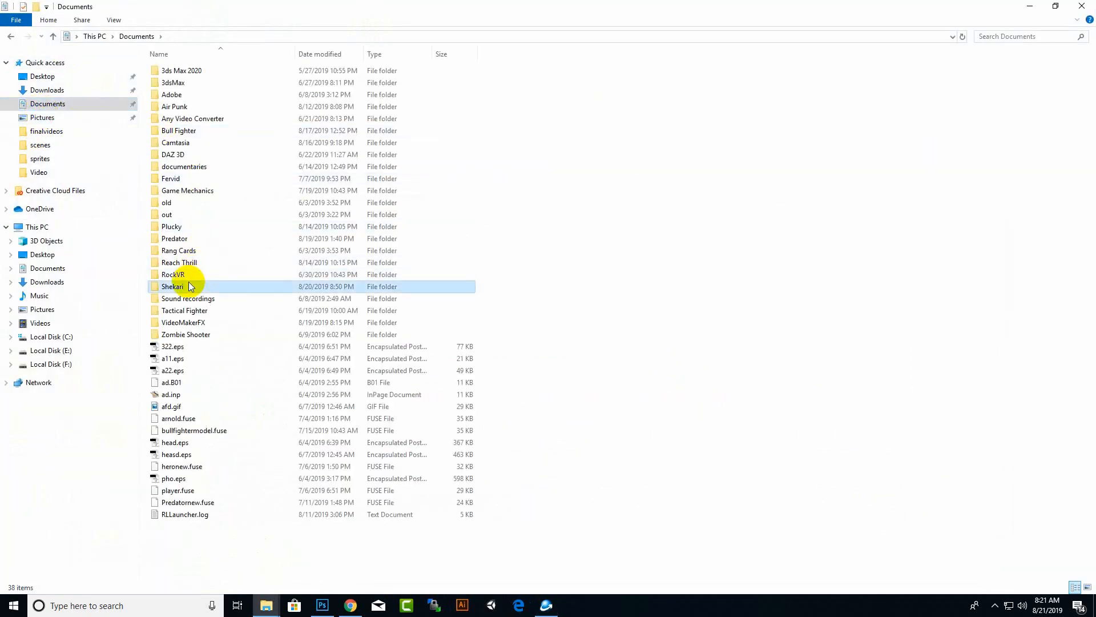
double_click(201, 82)
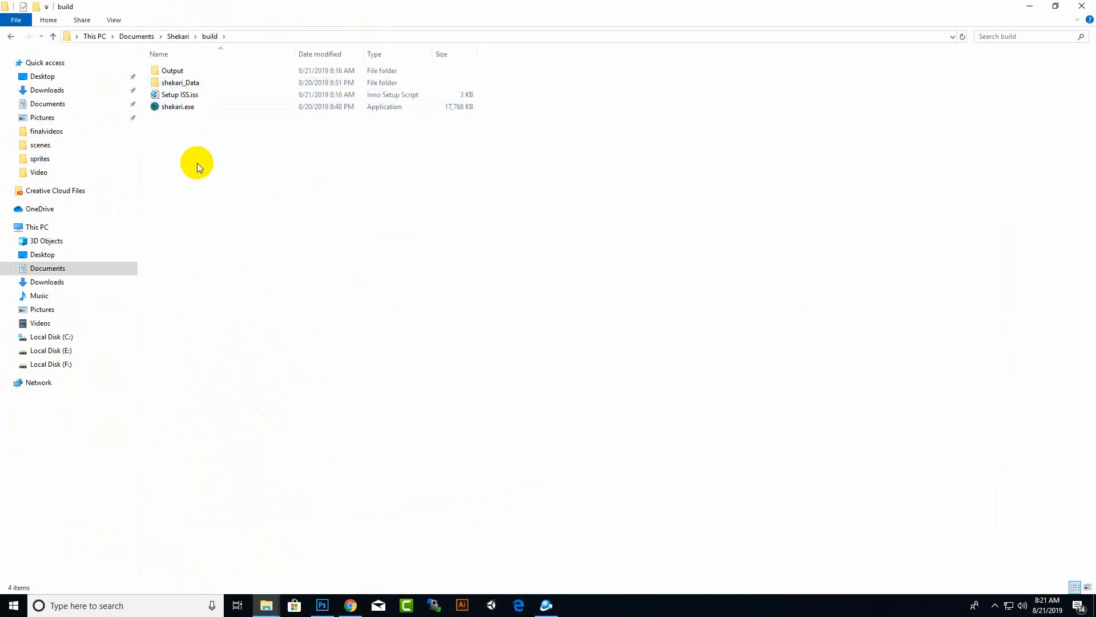
click(181, 71)
double_click(180, 71)
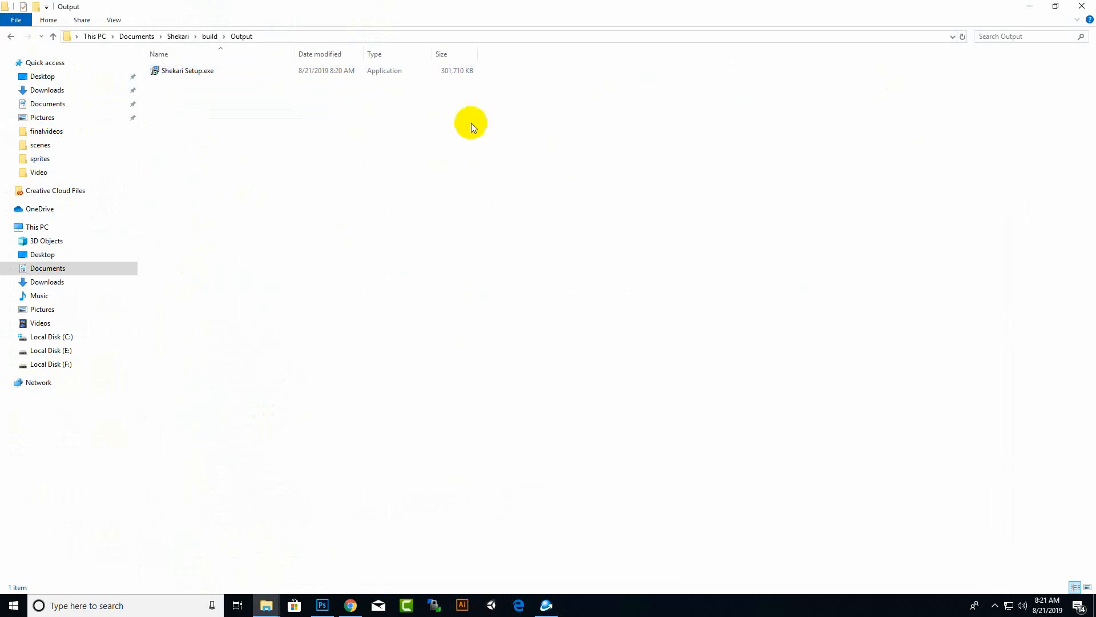
Launch Shekari Setup.exe from the Output folder and close Inno Setup Compiler
click(180, 72)
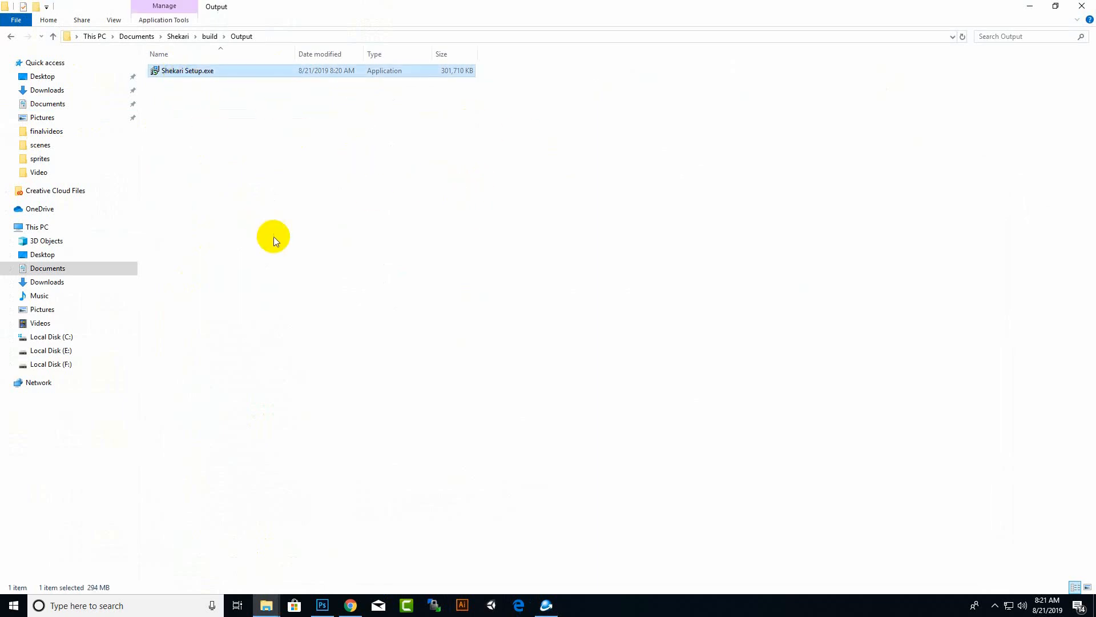
right_click(199, 66)
click(238, 288)
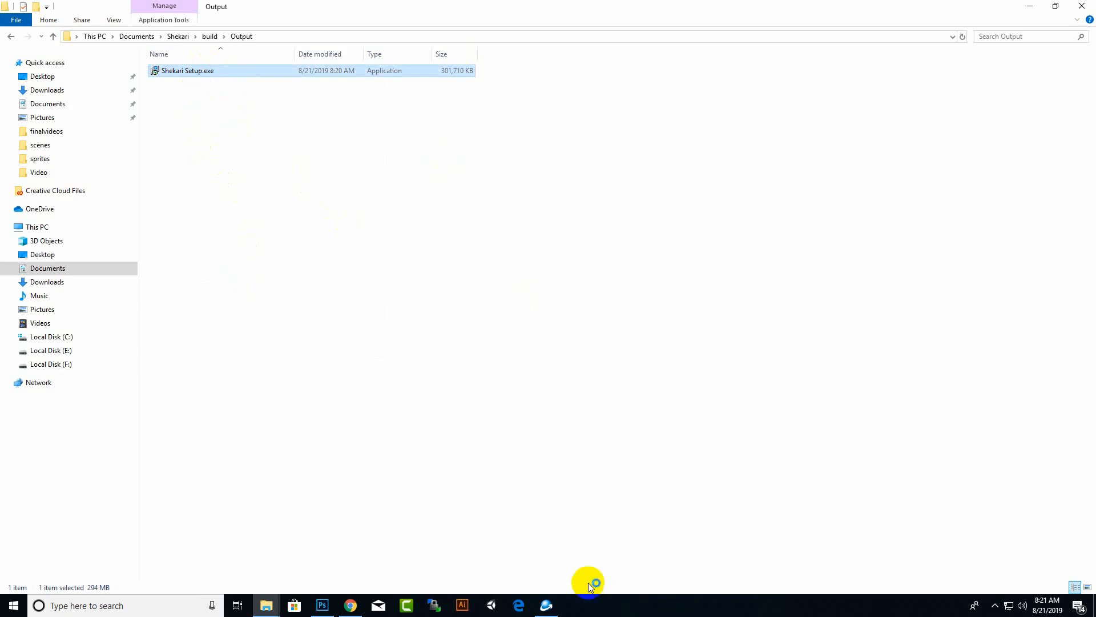
click(545, 604)
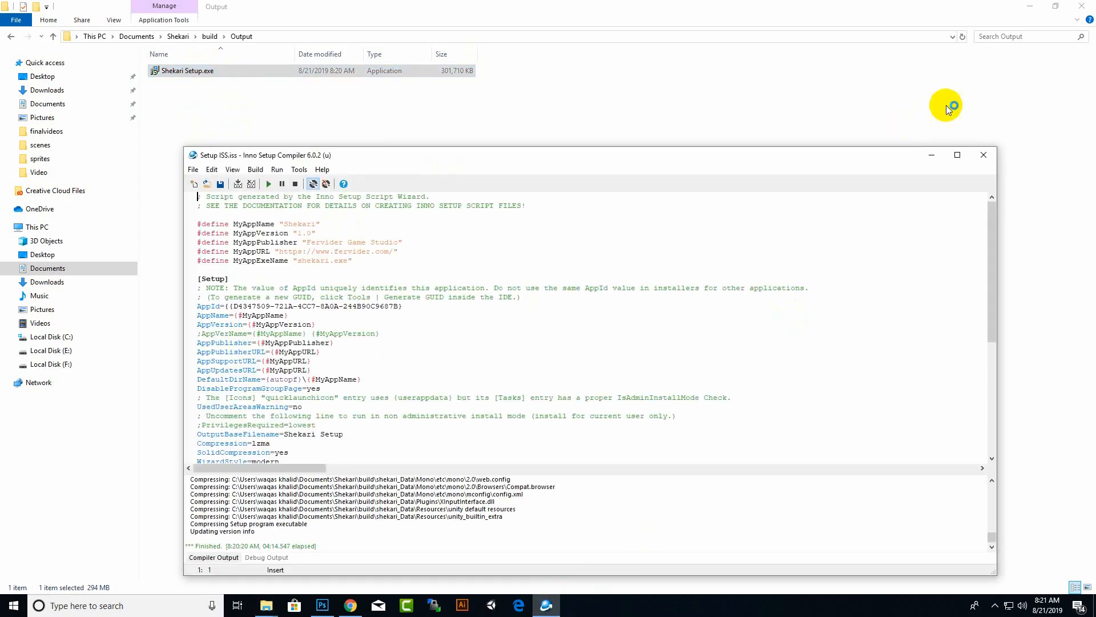
click(984, 155)
click(560, 217)
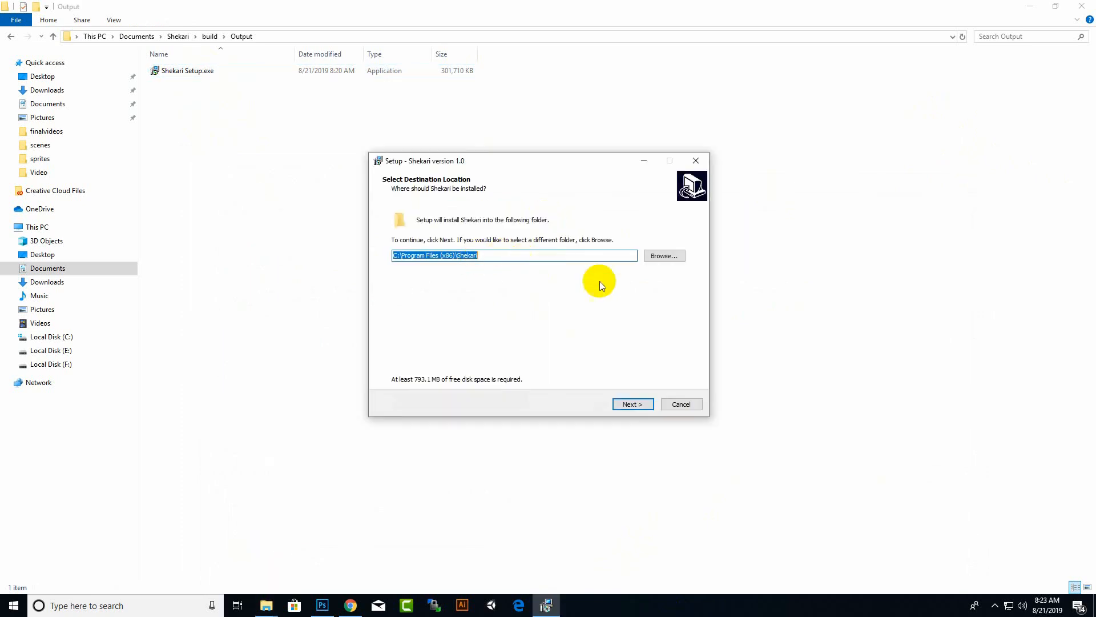
Install Shekari into C:\Program Files (x86)\Shekari with a desktop shortcut
click(656, 258)
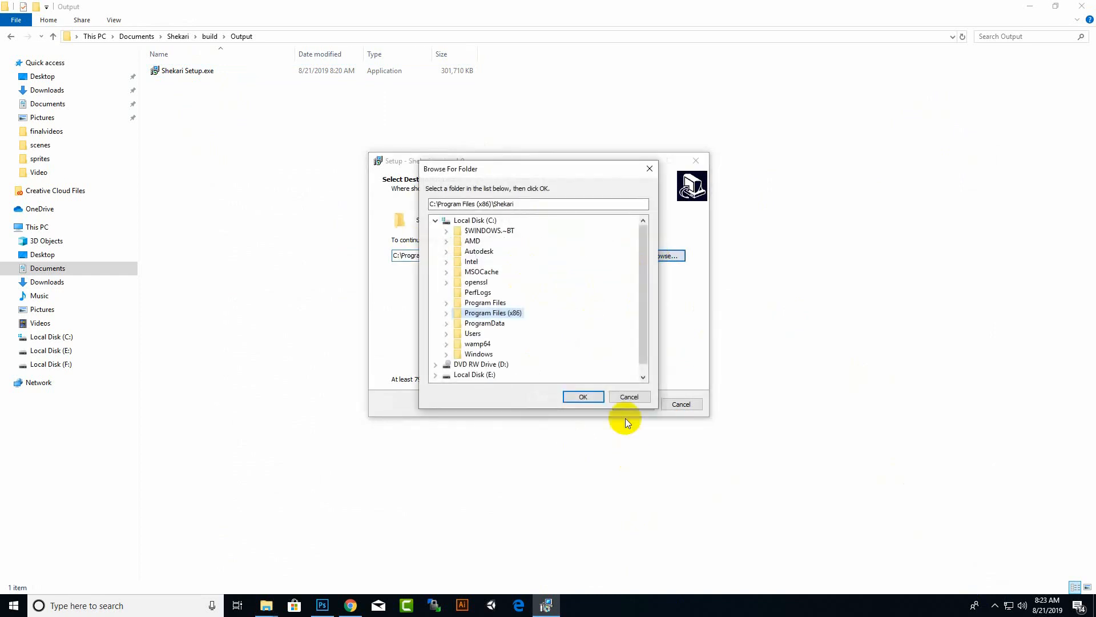
click(628, 397)
click(630, 402)
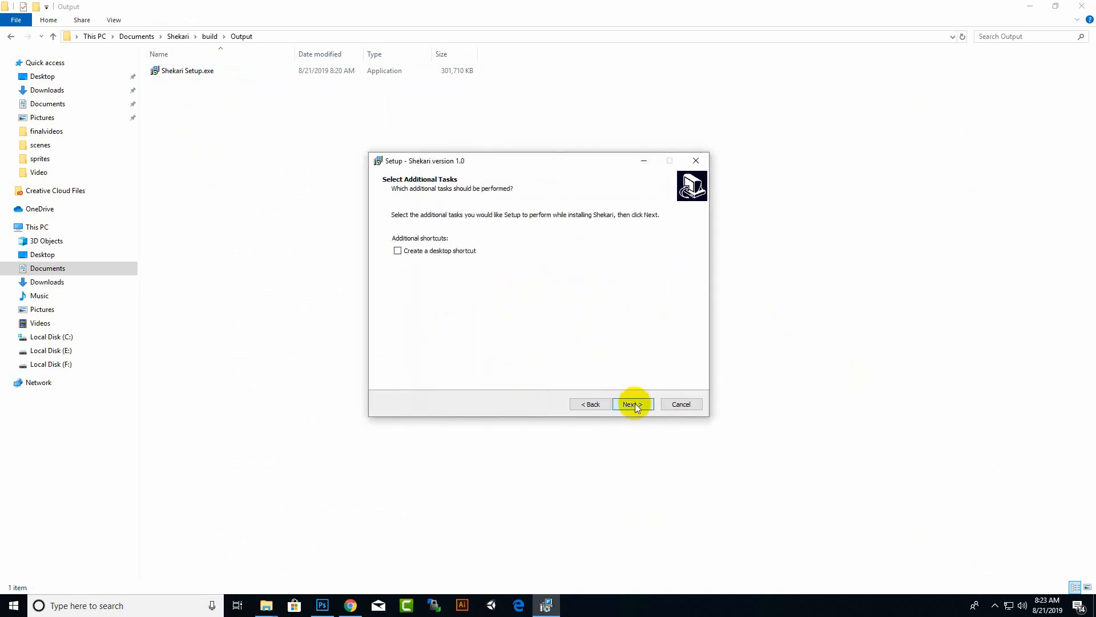
click(400, 249)
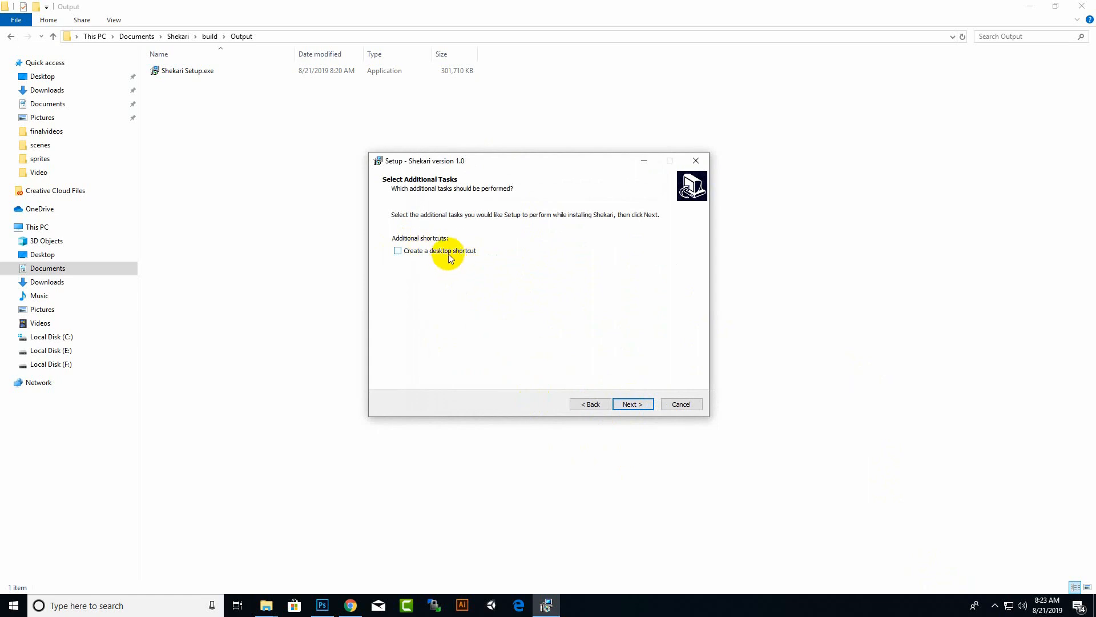
click(634, 404)
click(635, 404)
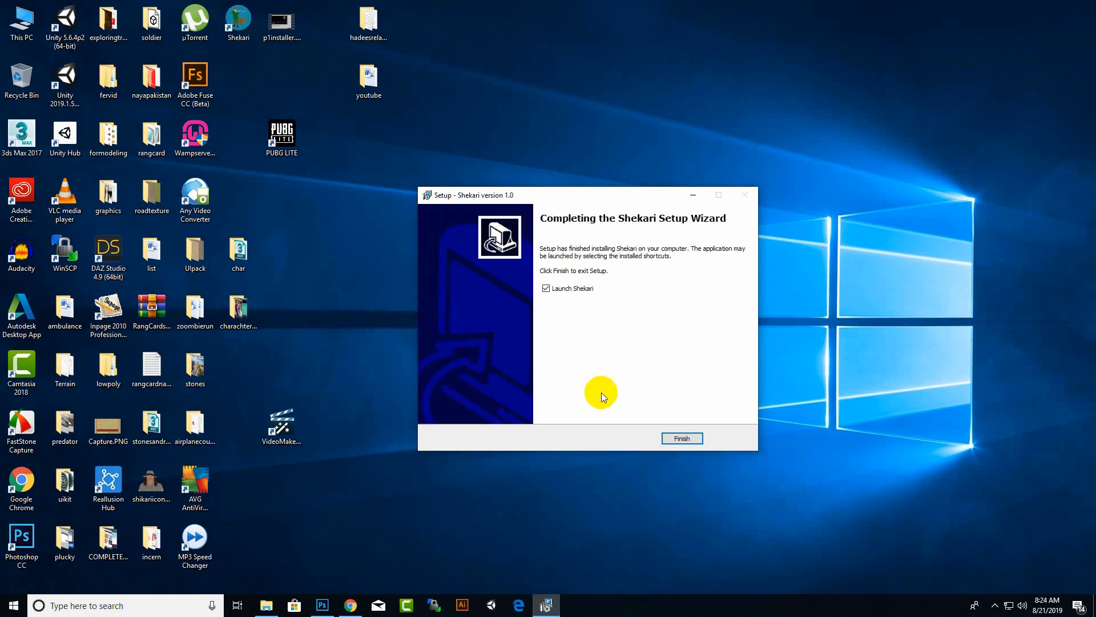
Finish the setup wizard with Launch Shekari enabled and start the game at a screen resolution of 1920 x 1080
click(240, 26)
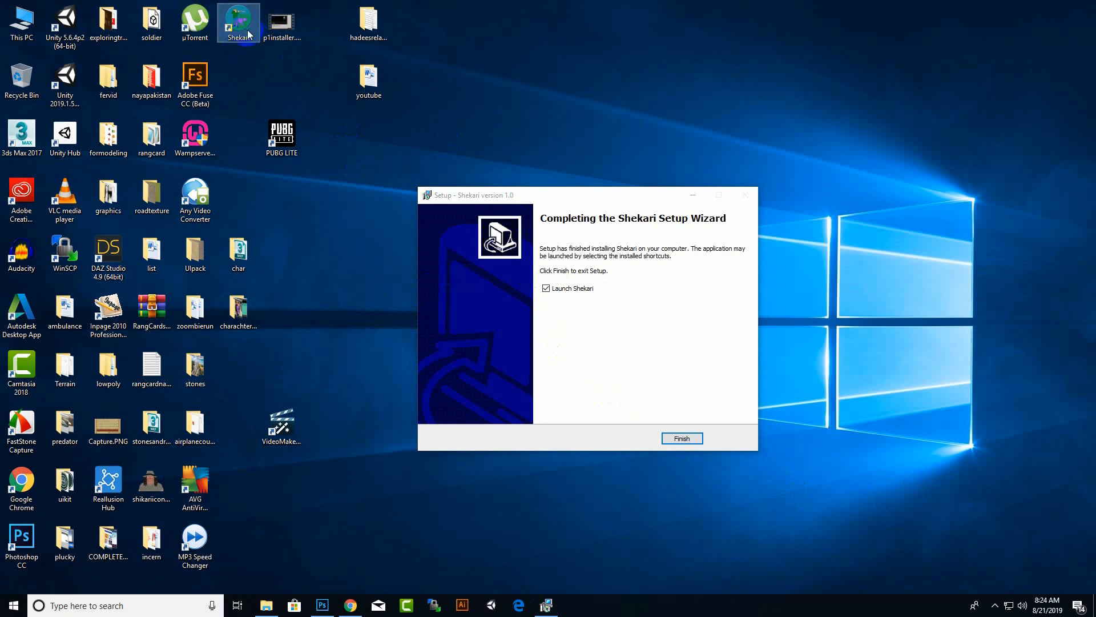
click(666, 434)
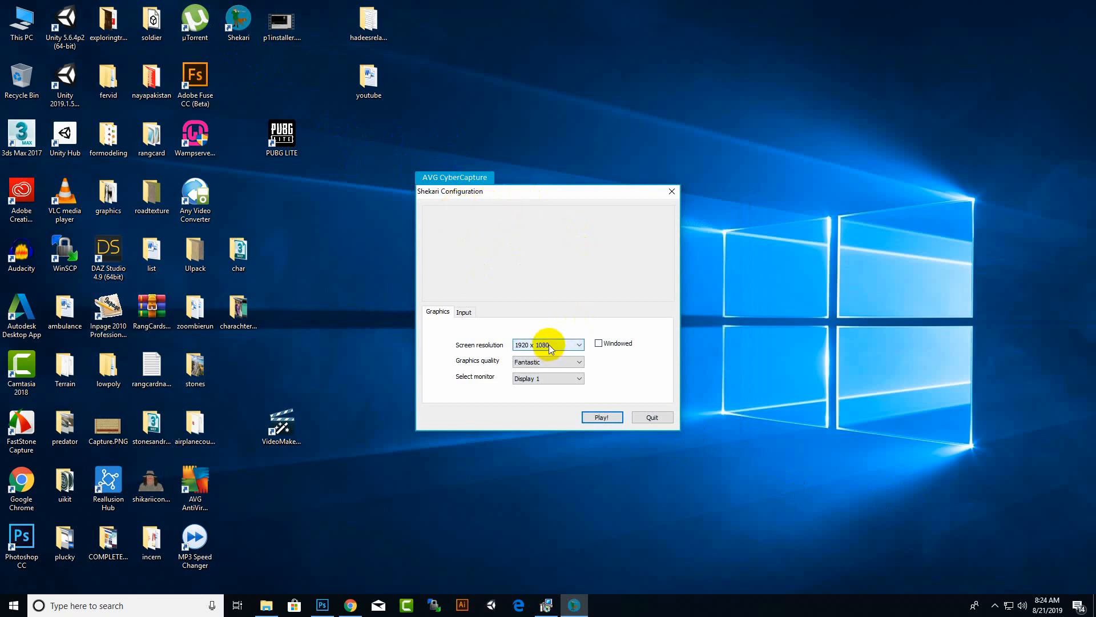
drag(588, 195, 623, 167)
click(590, 319)
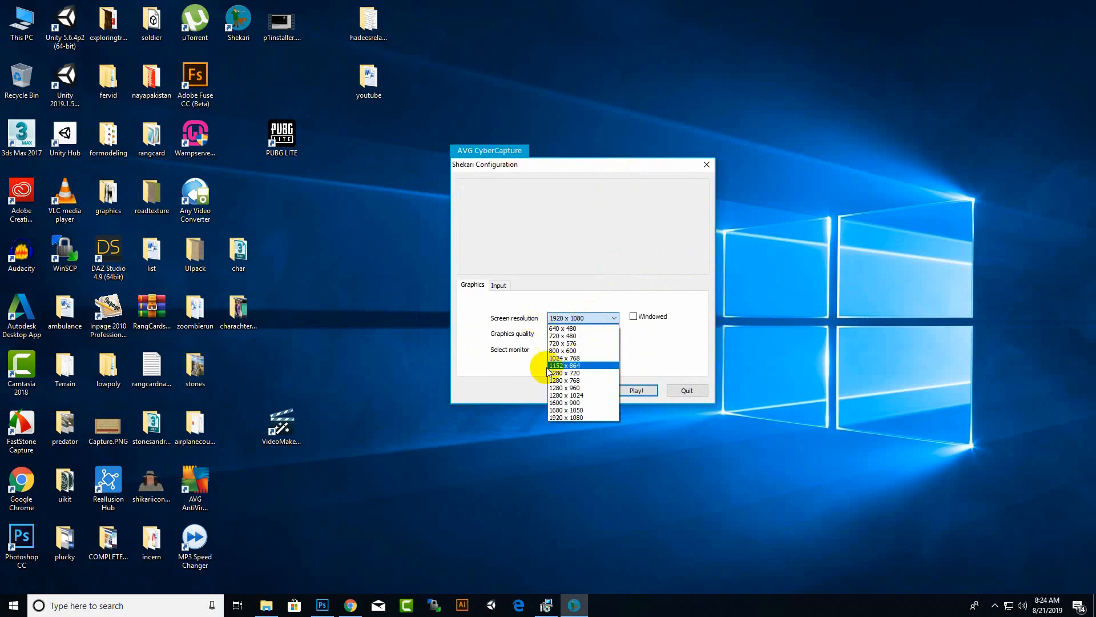
click(586, 417)
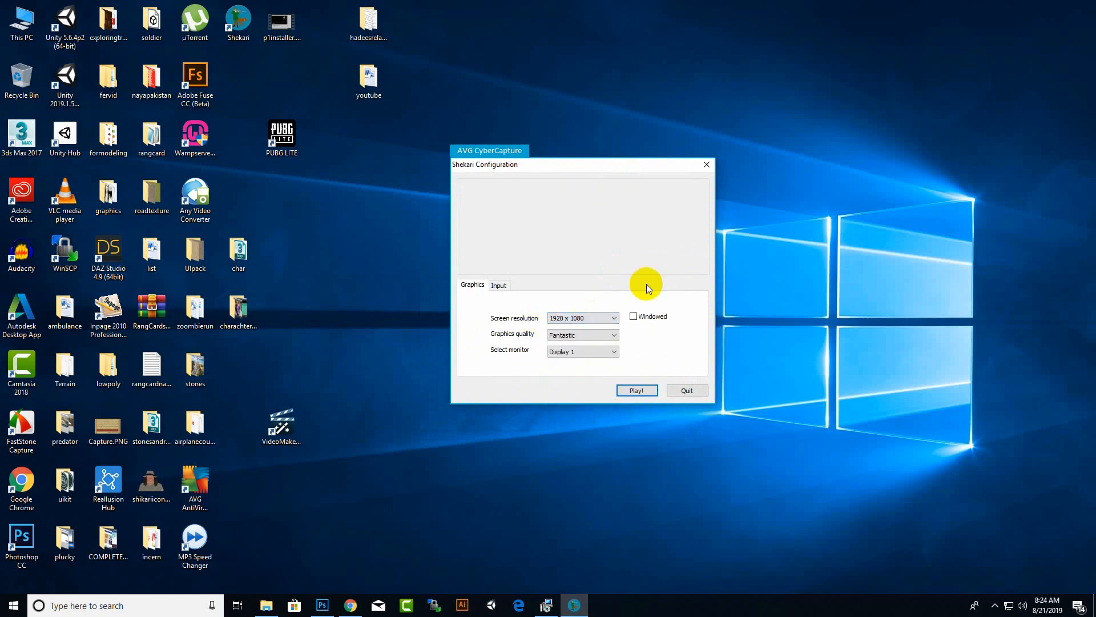
click(632, 391)
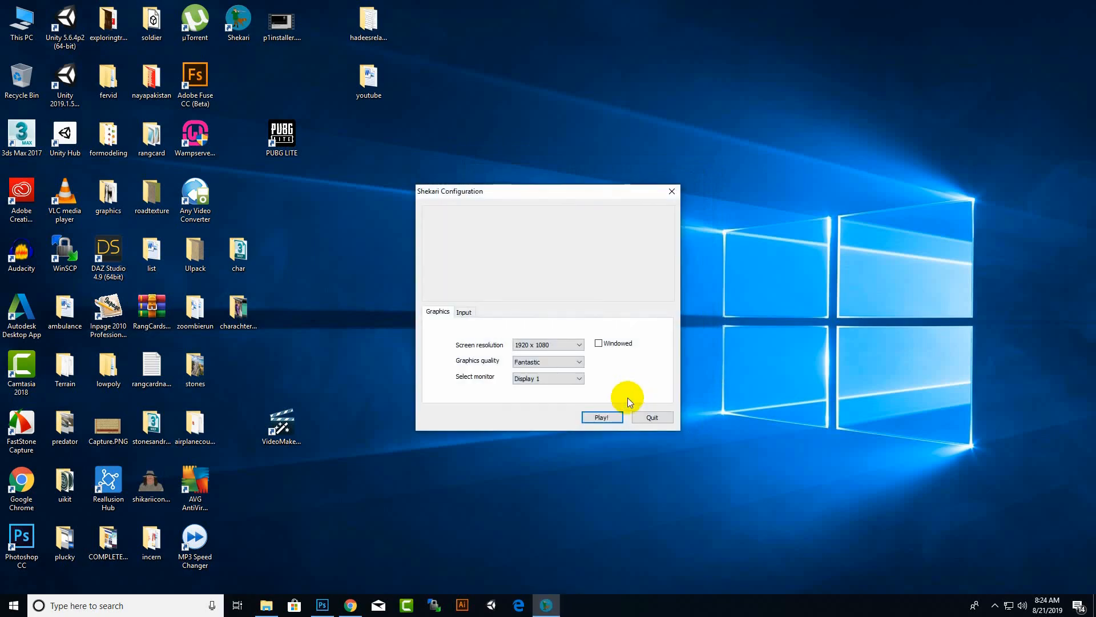
click(607, 421)
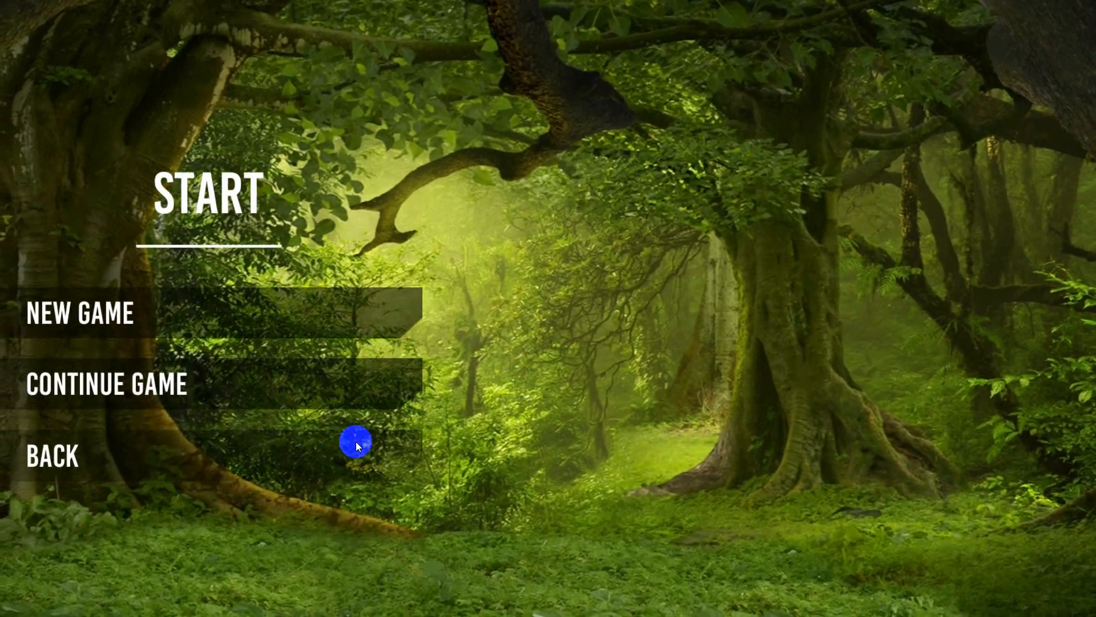
Return from the game's Start screen to its main menu and quit the game
click(355, 444)
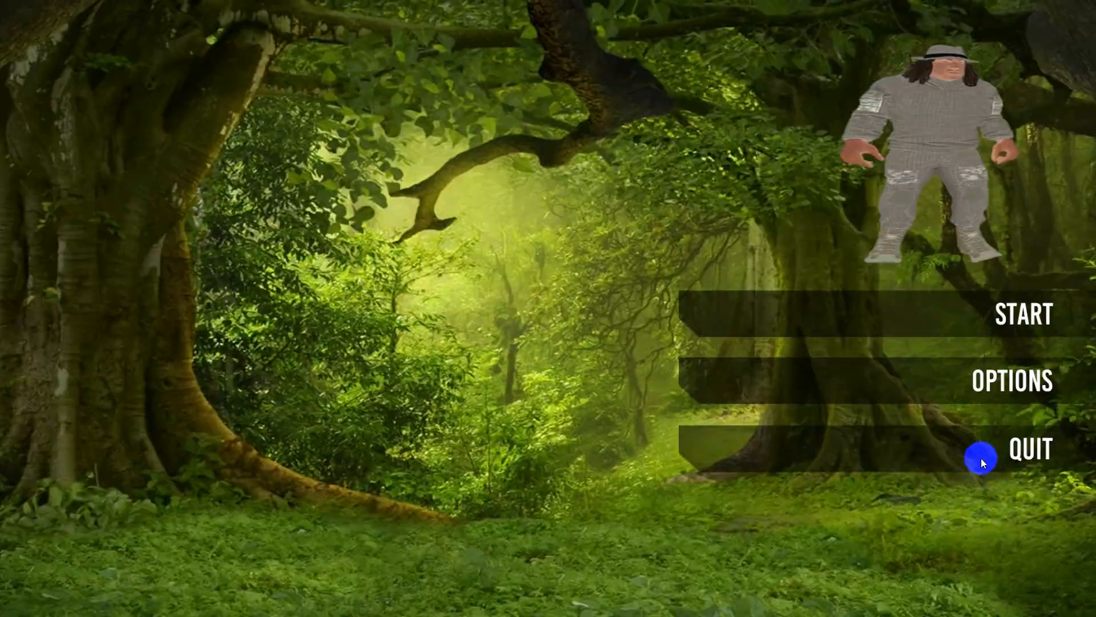
click(984, 455)
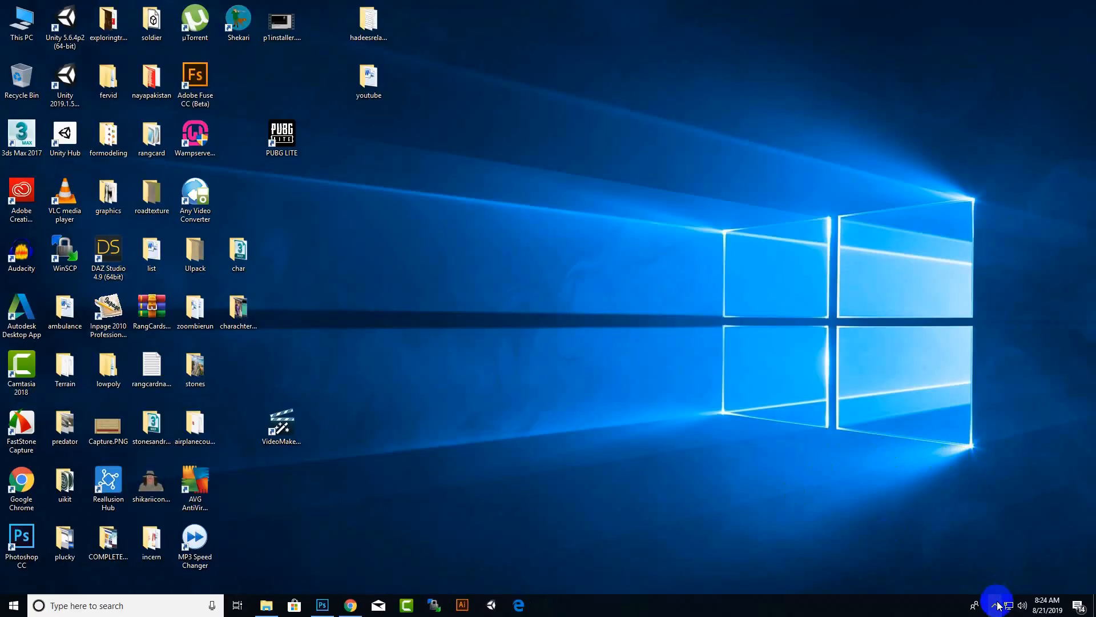